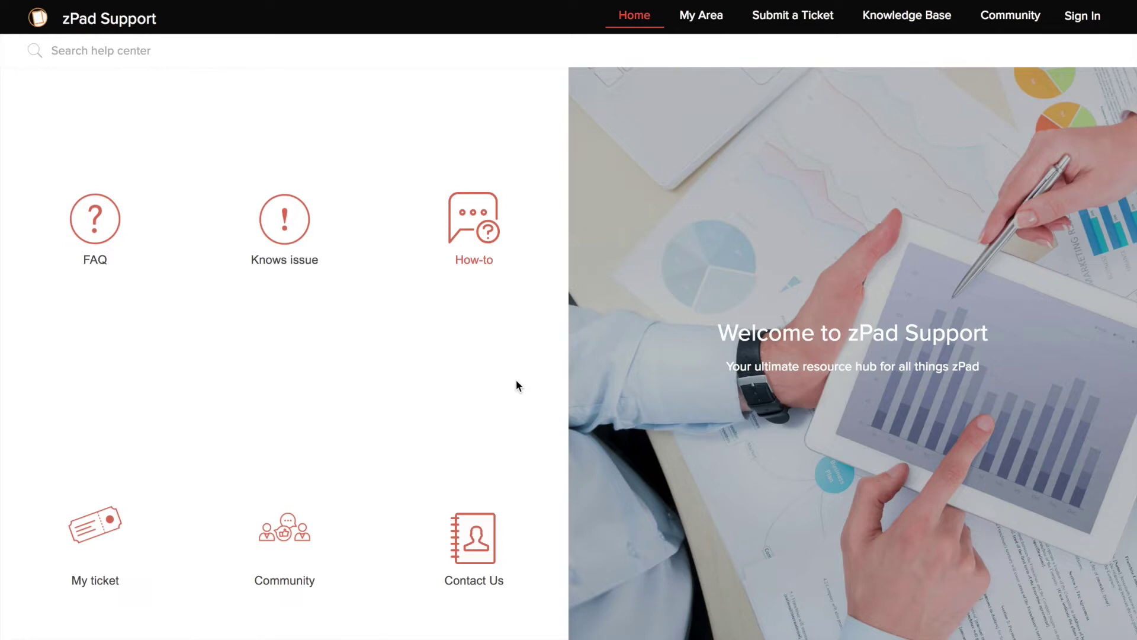
# Step: Open the zPad knowledge base and search its articles for 'battery'
pyautogui.click(908, 16)
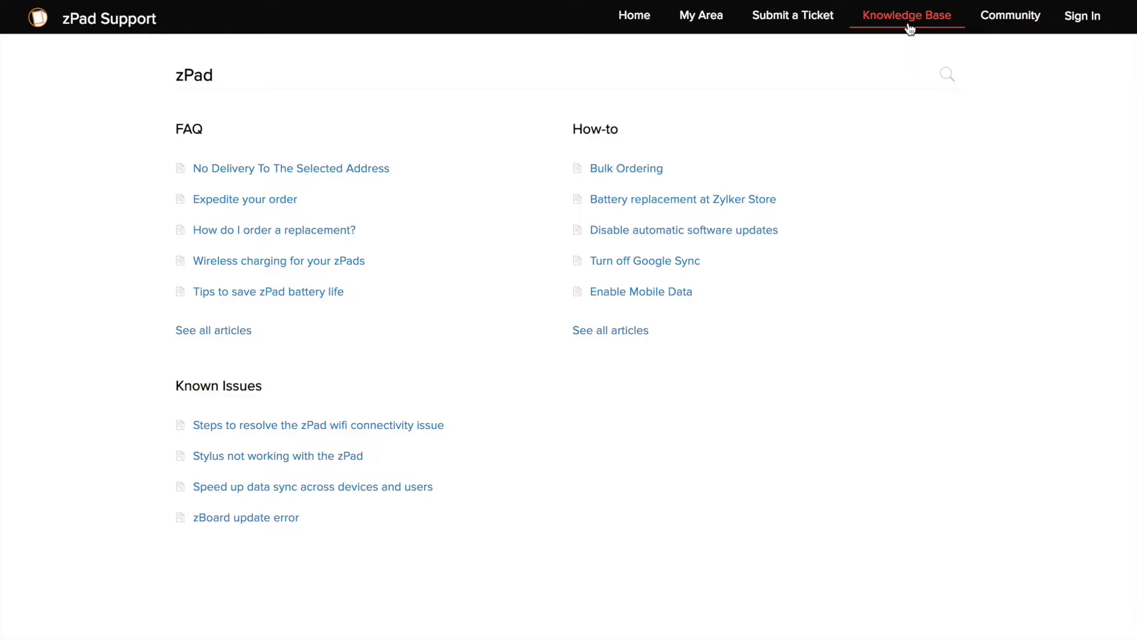
pyautogui.click(946, 73)
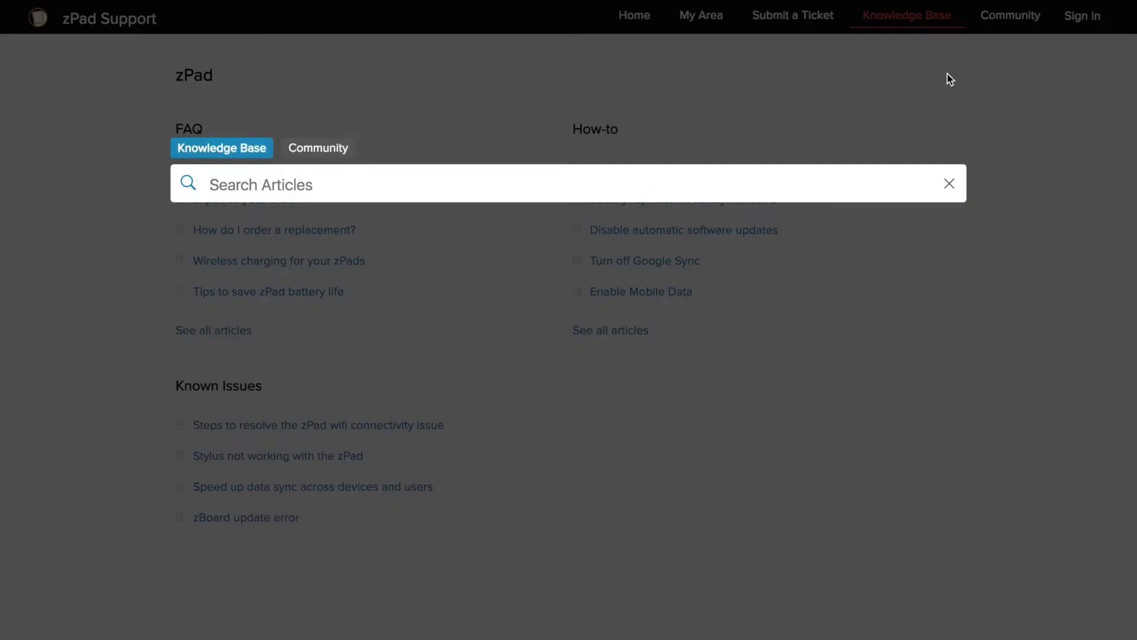
pyautogui.write('battery')
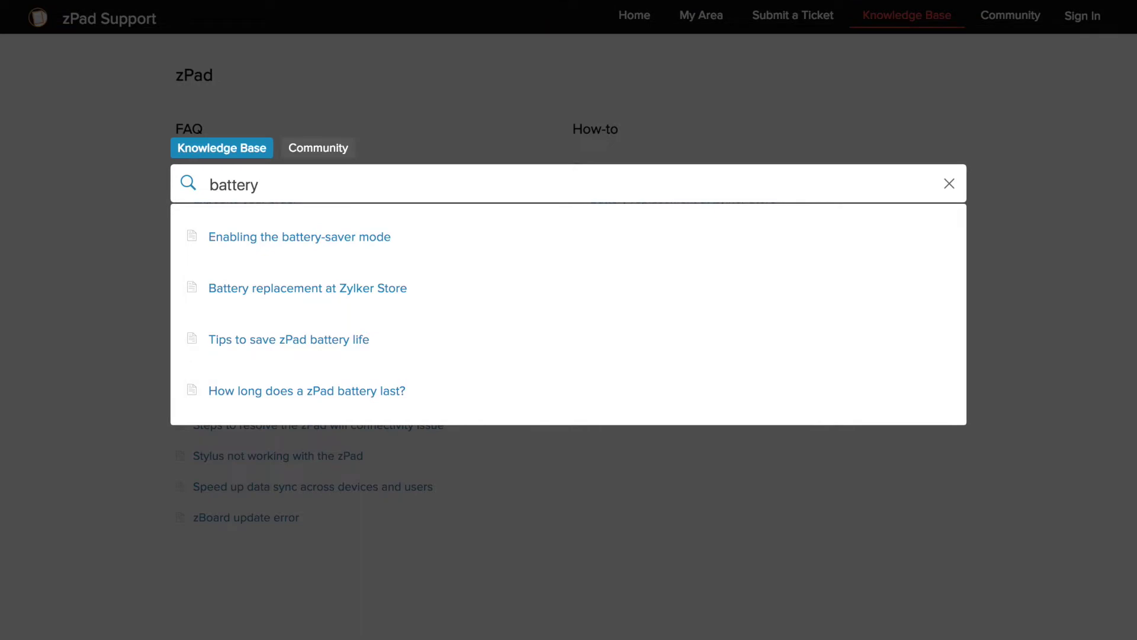
pyautogui.click(994, 135)
# Step: Start a live chat with a support agent, then bring up the Submit a Ticket form
pyautogui.scroll(-2, 1018, 385)
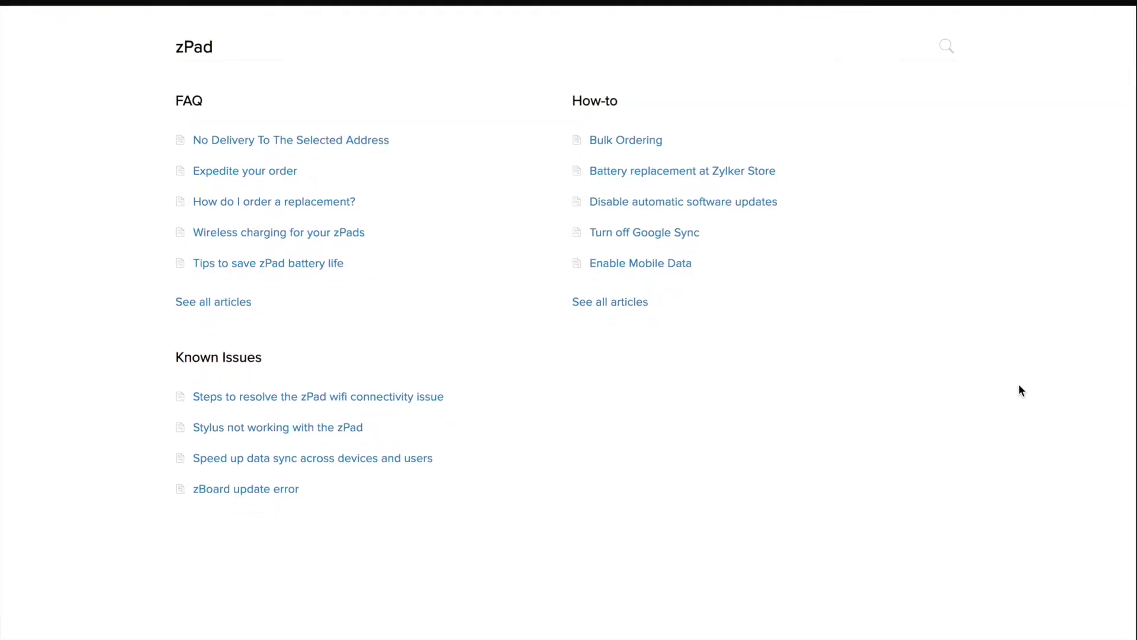
pyautogui.click(1060, 626)
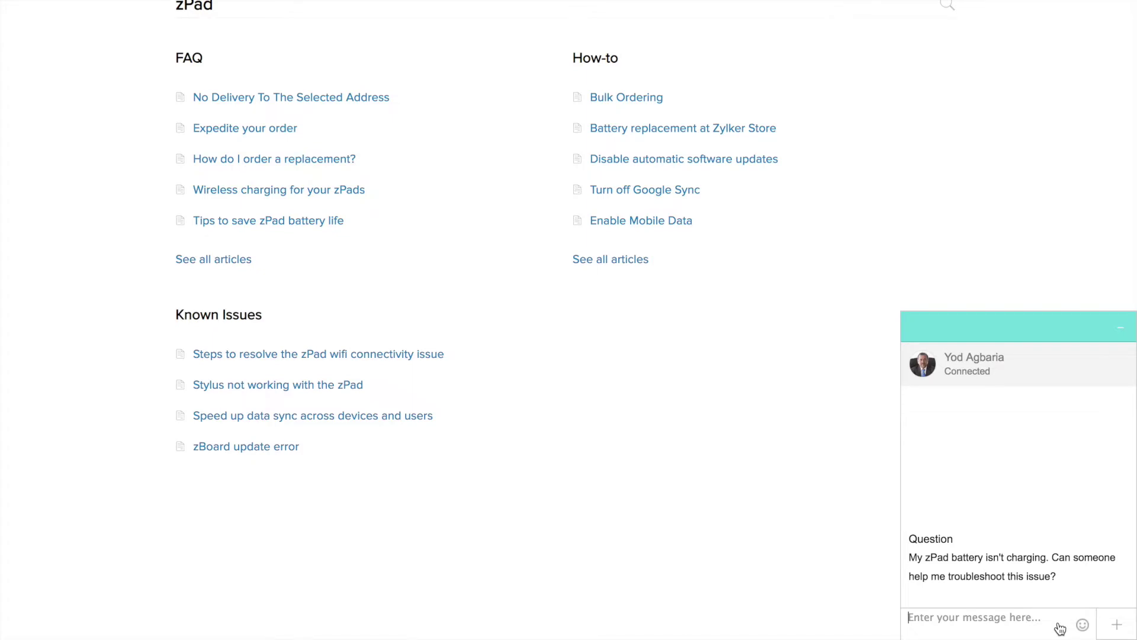
pyautogui.scroll(2, 994, 414)
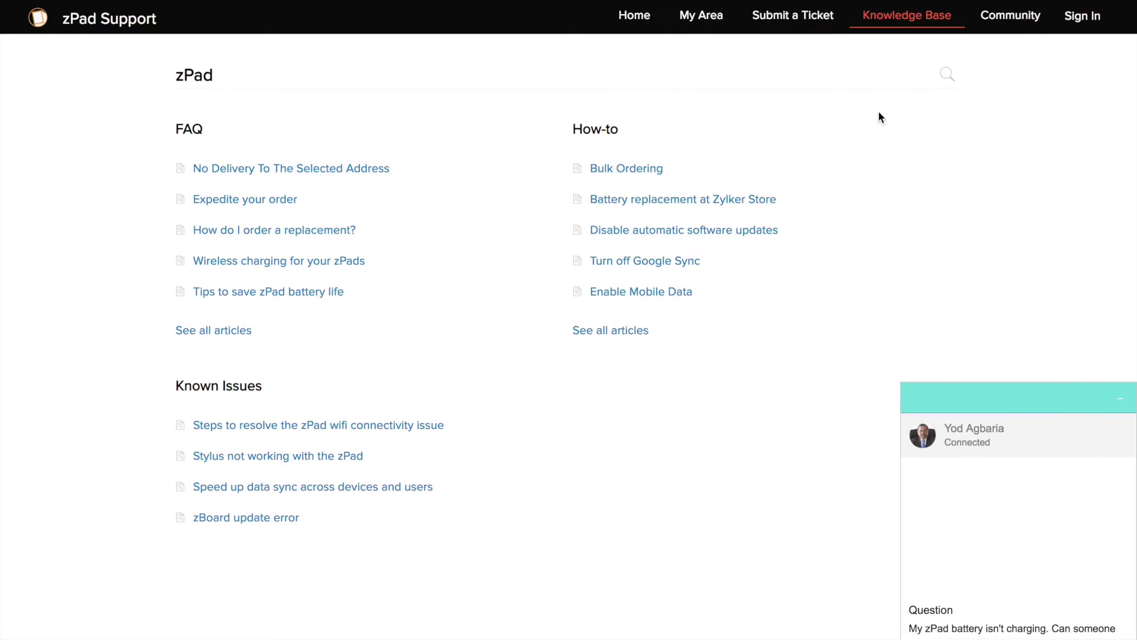
pyautogui.click(832, 16)
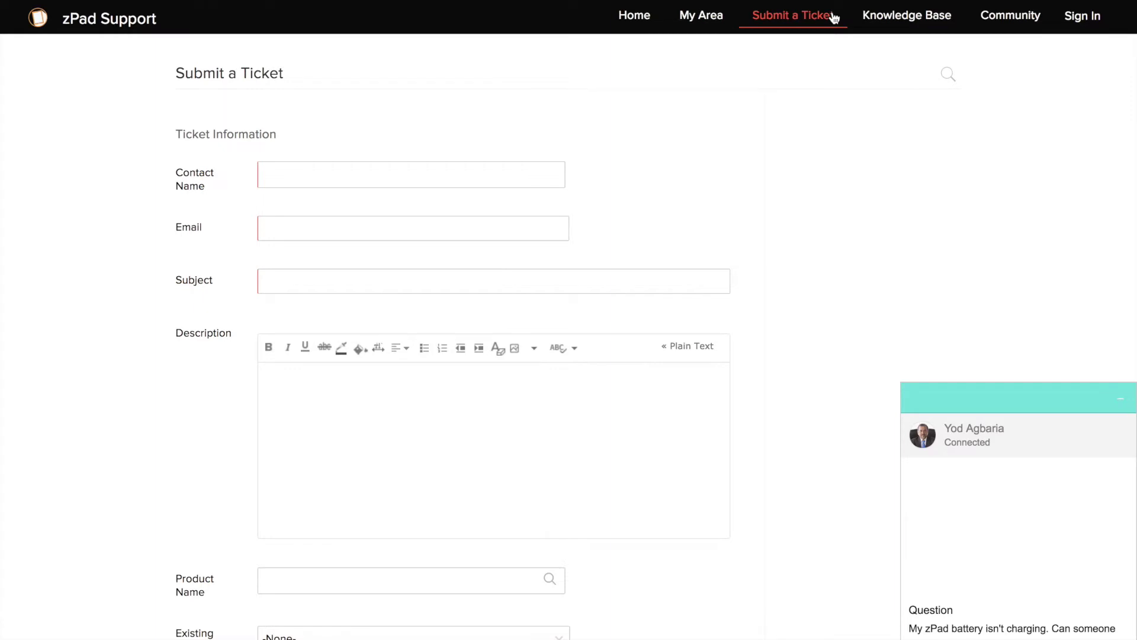
# Step: Switch to the zPad Community forum posts
pyautogui.click(1011, 18)
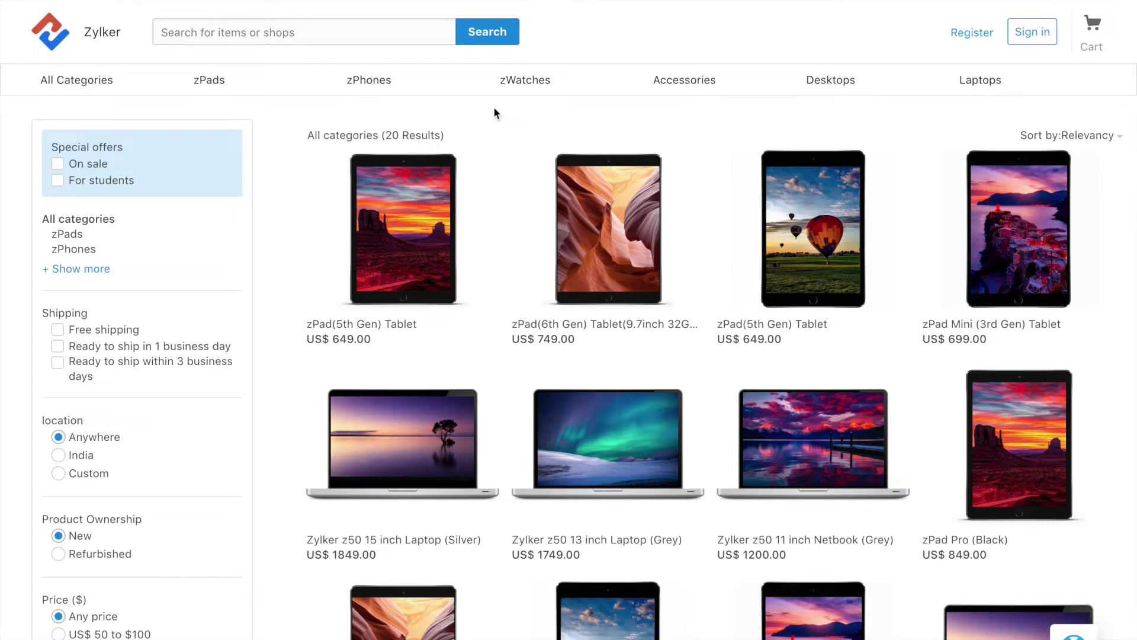
# Step: Open the store page's help panel and search its knowledge base for 'battery'
pyautogui.scroll(-1, 817, 442)
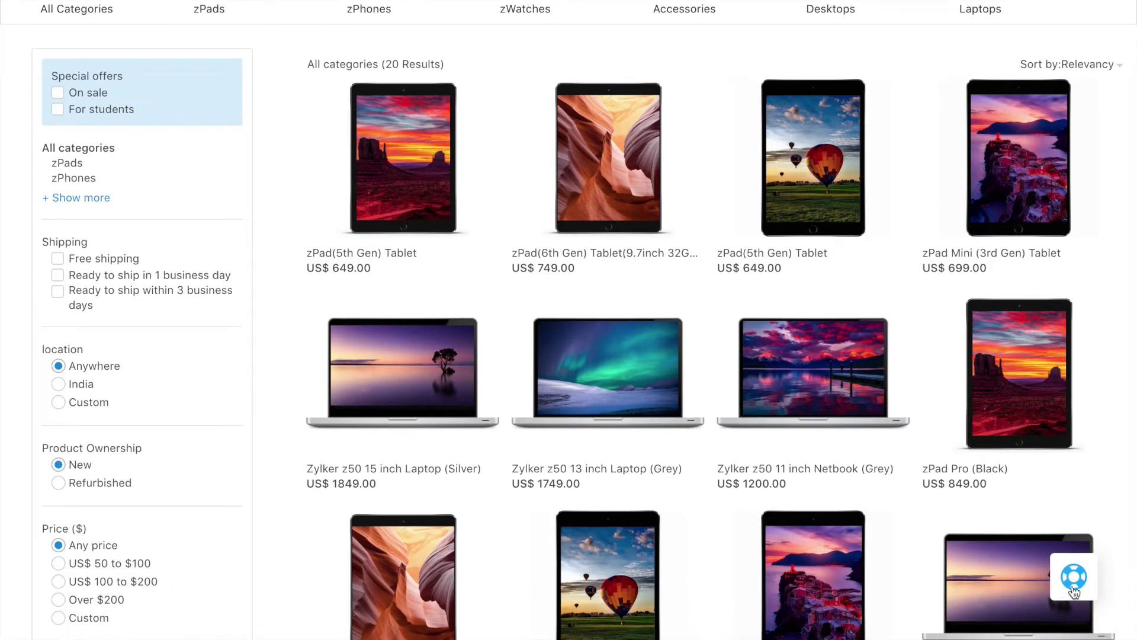
pyautogui.click(1073, 578)
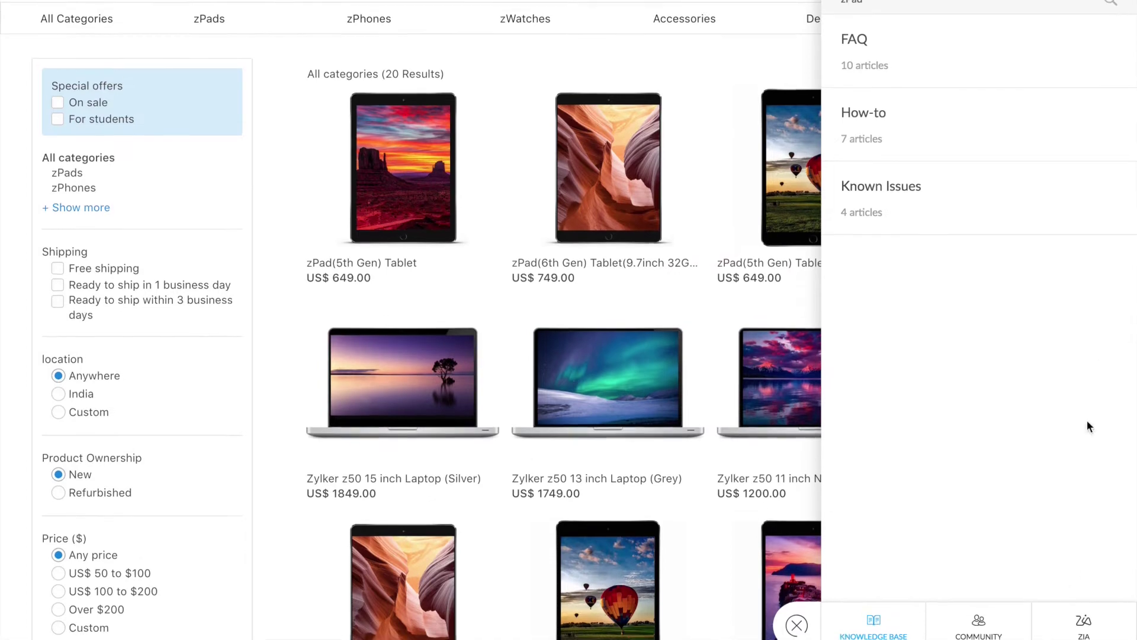
pyautogui.click(1110, 62)
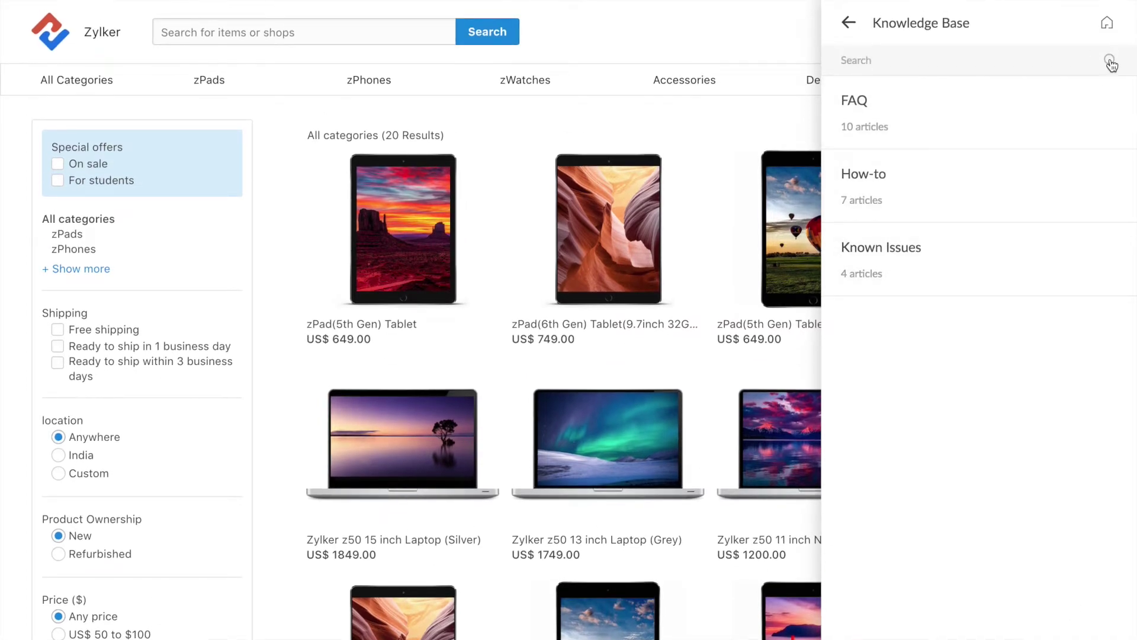
pyautogui.write('battery')
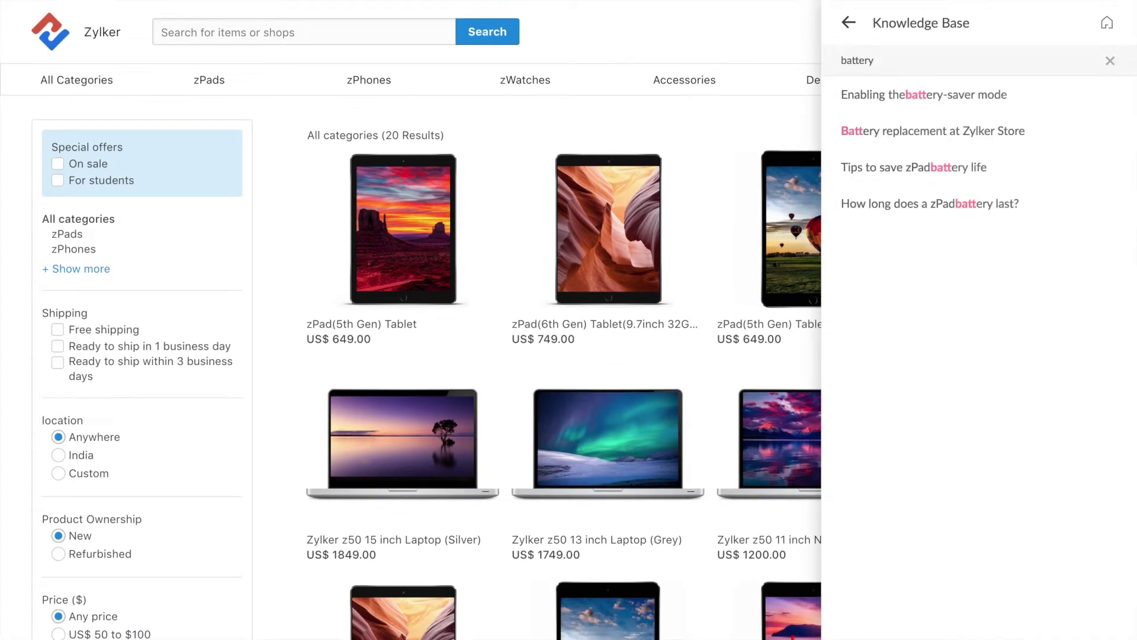
# Step: Read the 'Enabling the battery-saver mode' article, then switch the panel to Zia
pyautogui.click(1073, 93)
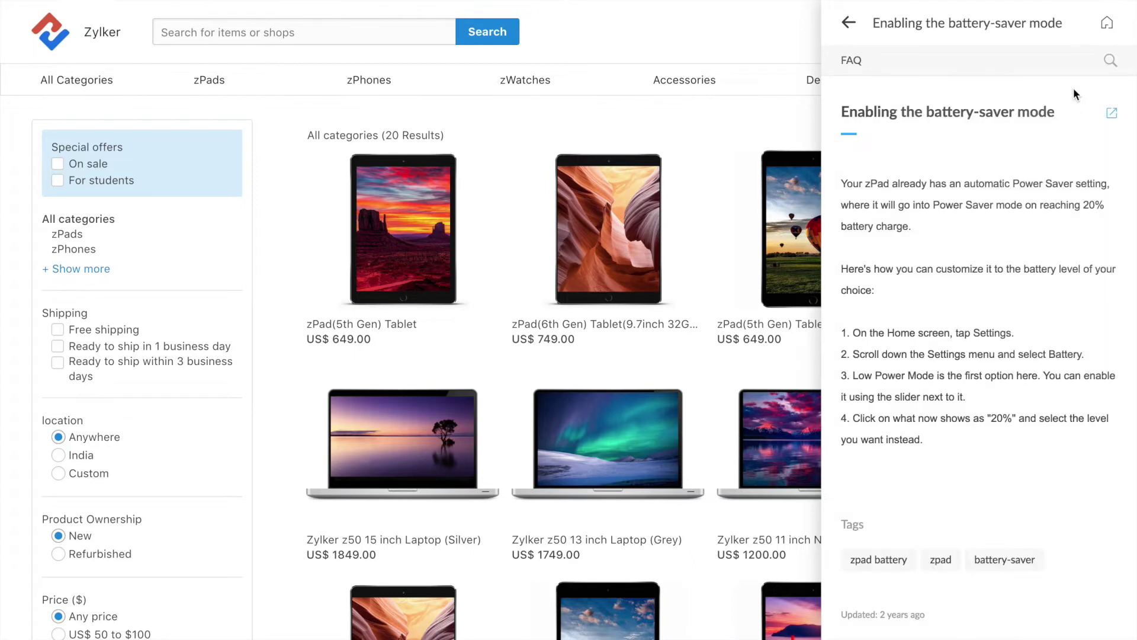
pyautogui.scroll(-5, 1037, 193)
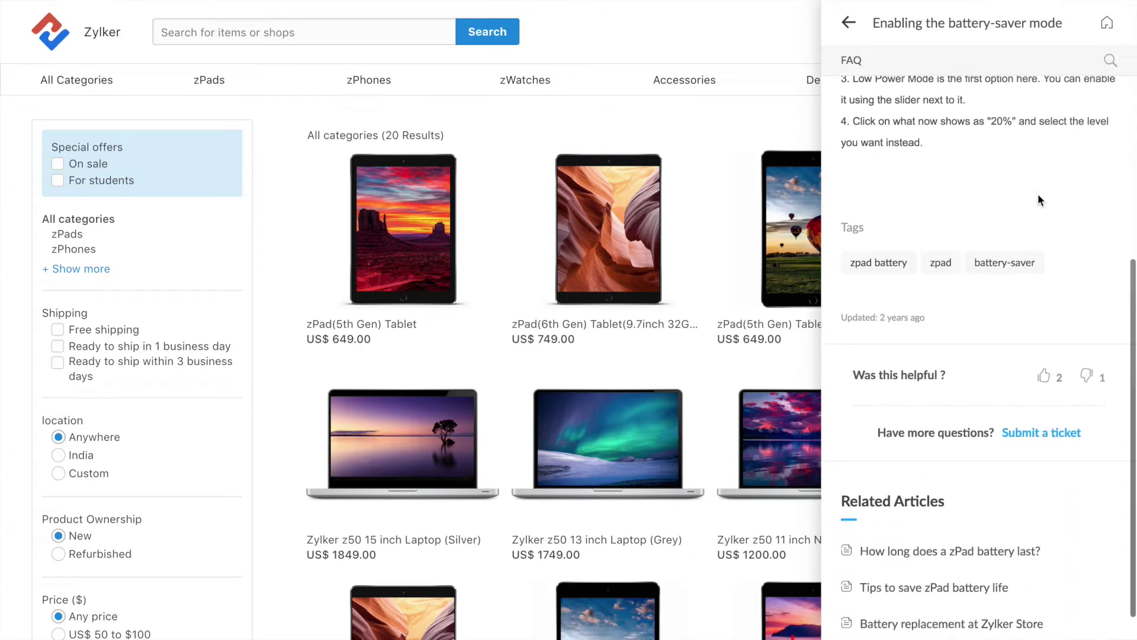
pyautogui.scroll(5, 1038, 194)
pyautogui.scroll(-1, 1038, 194)
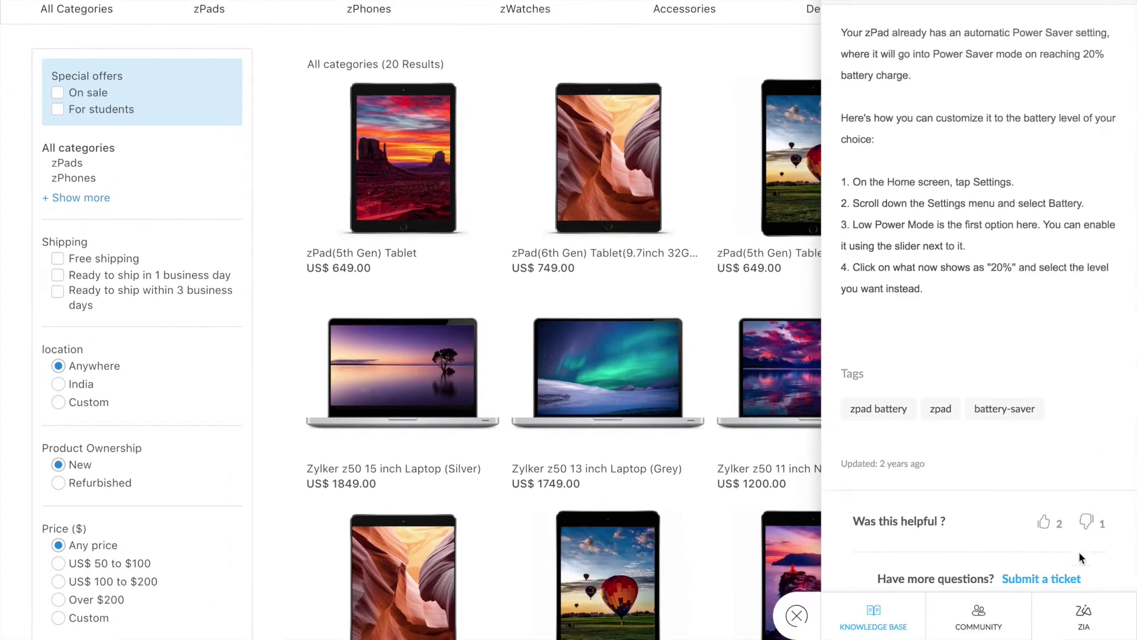
pyautogui.click(1084, 614)
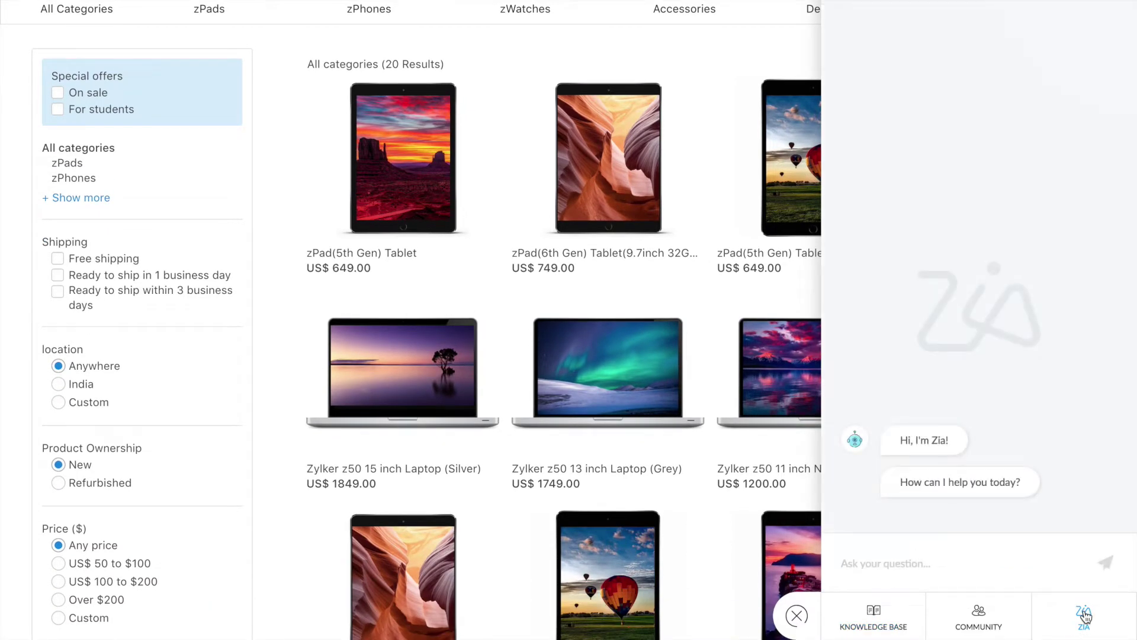
# Step: Greet Zia with 'Hi!' and ask 'How do I change my credit card details?'
pyautogui.write('Hi!')
pyautogui.press('Return')
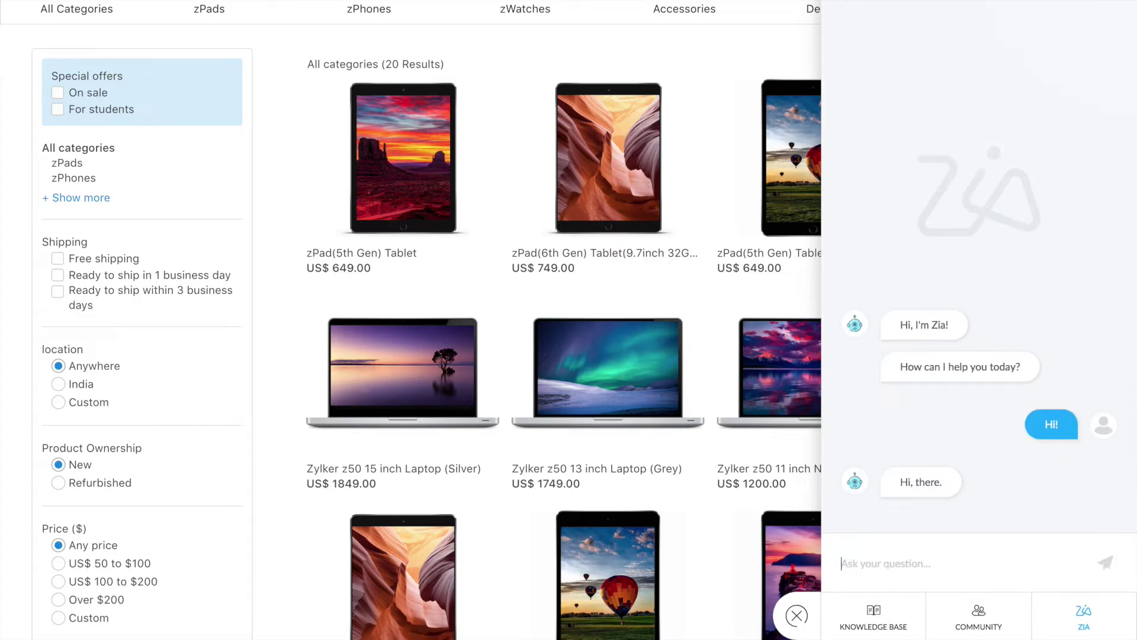
pyautogui.write('How do I change my cr')
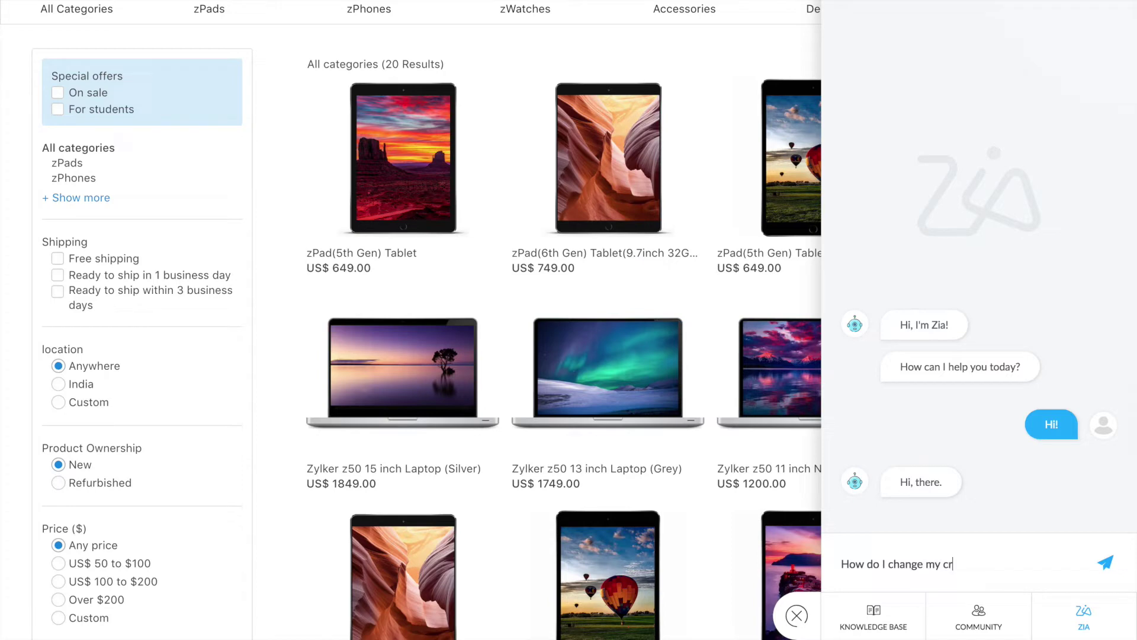
pyautogui.write('edit card details?')
pyautogui.press('Return')
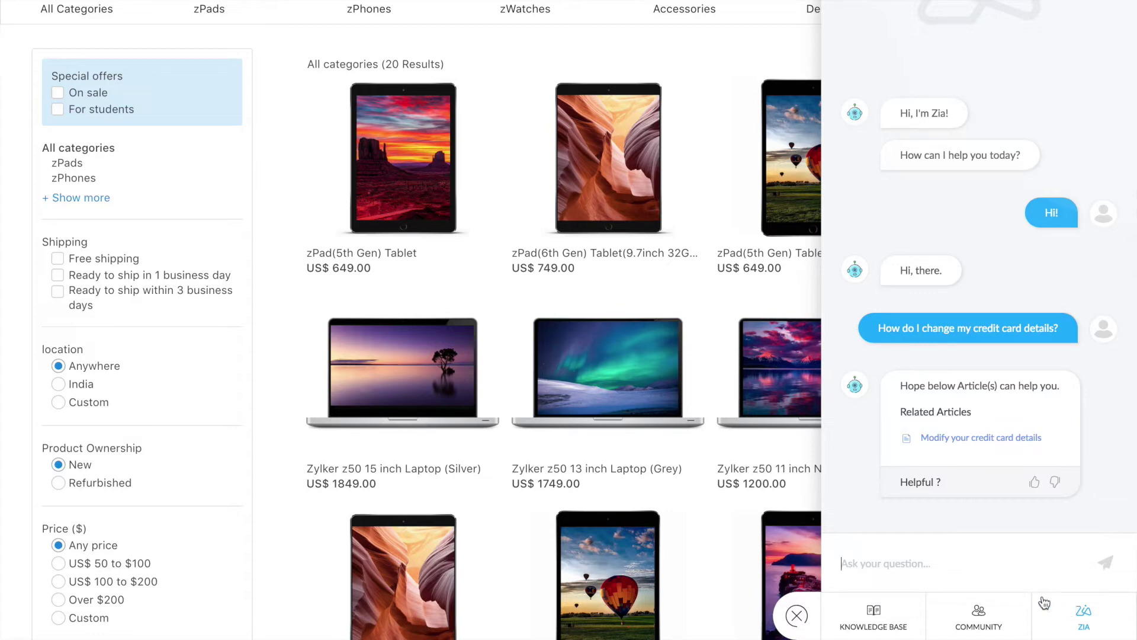
# Step: Open the FAQ article 'Expedite your order' and start a new ticket from it
pyautogui.click(873, 615)
pyautogui.click(873, 49)
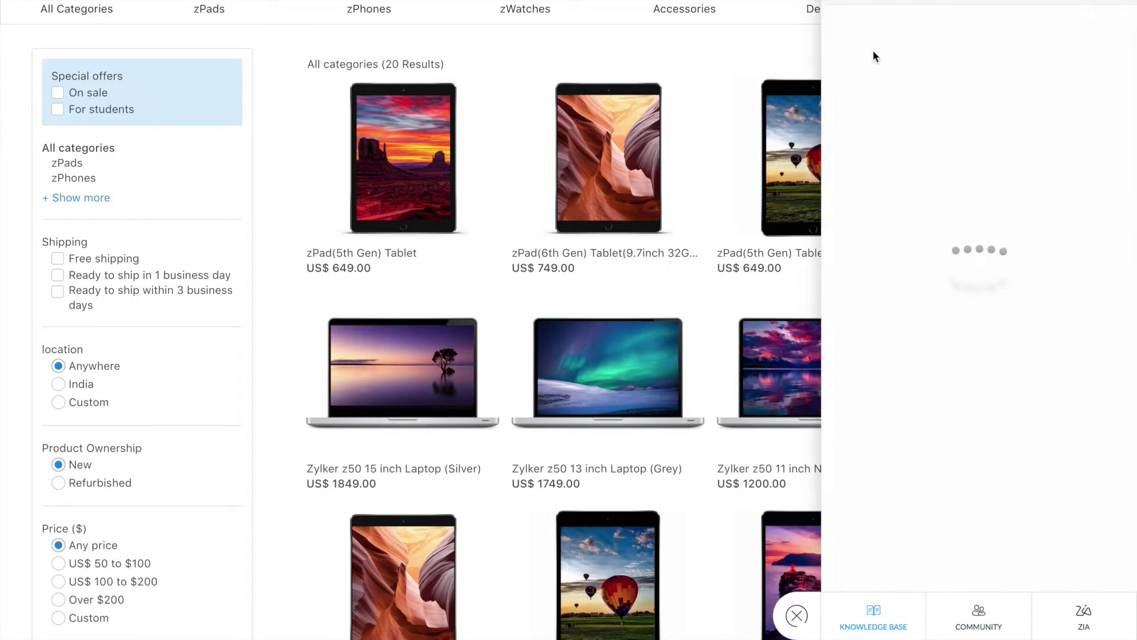
pyautogui.click(883, 77)
pyautogui.scroll(-3, 924, 247)
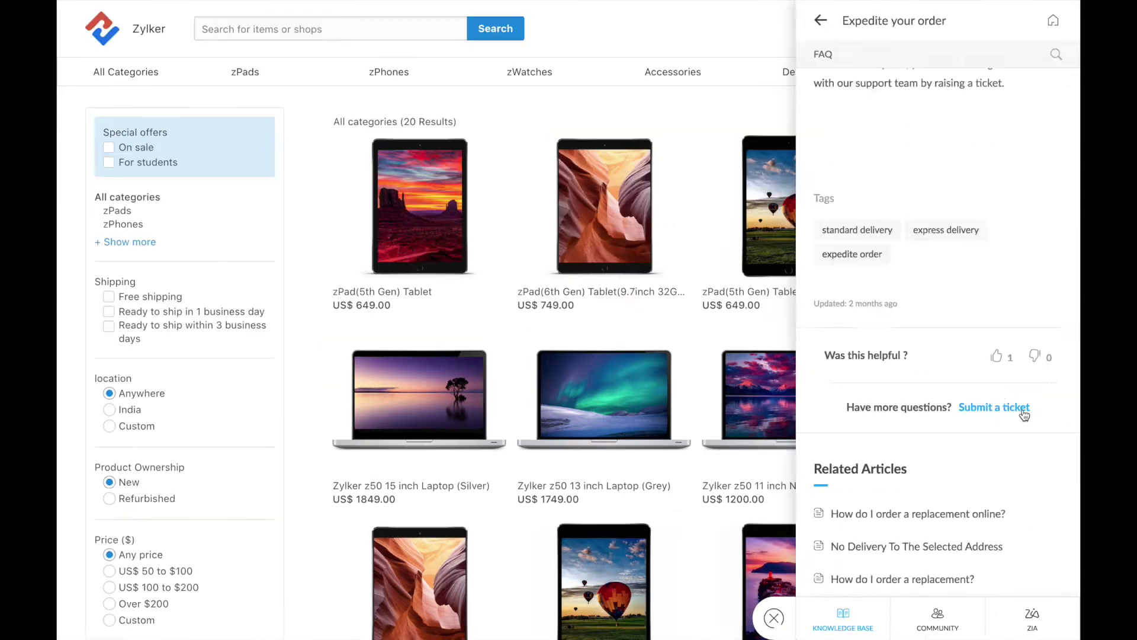
pyautogui.click(1016, 407)
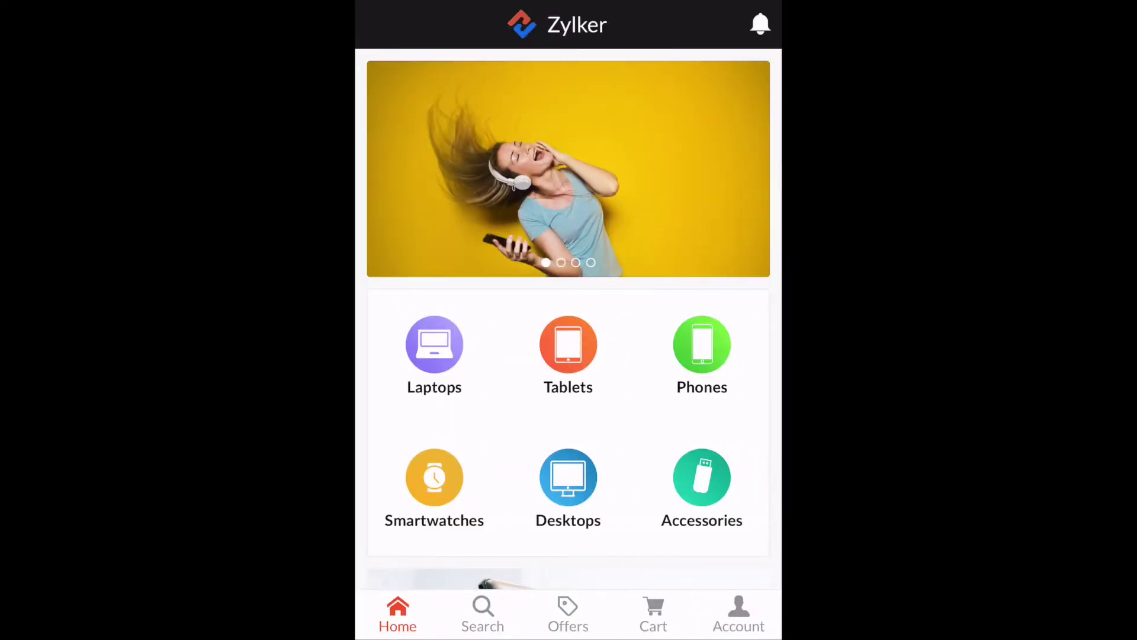
# Step: In the mobile app's Help Center, read the FAQ article on the zBoard update error
pyautogui.click(739, 616)
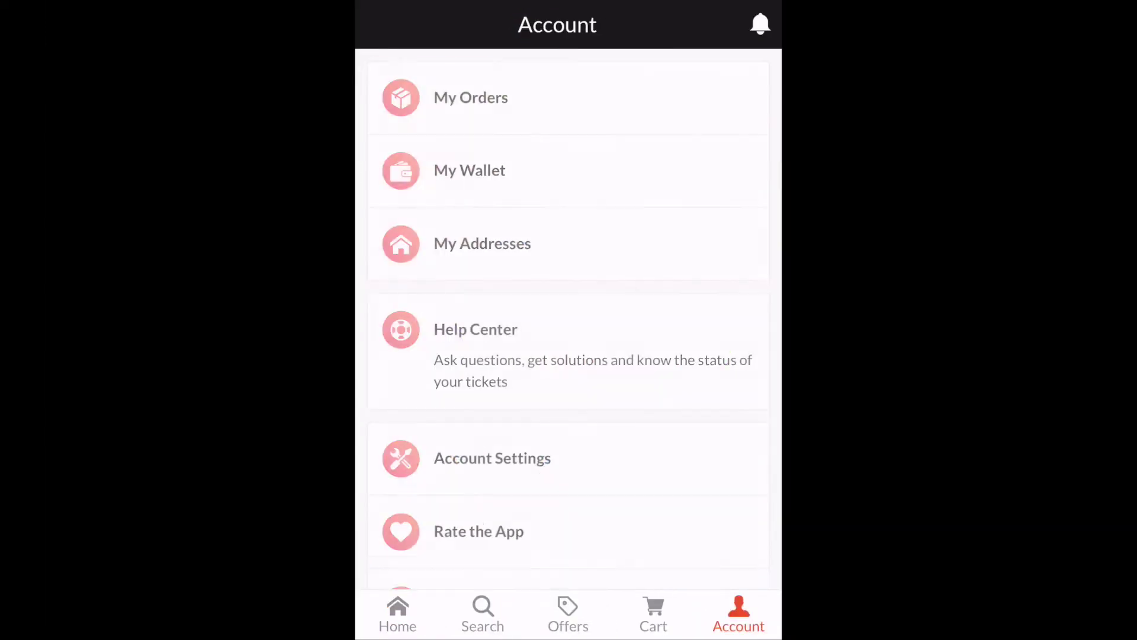
pyautogui.scroll(-2, 569, 320)
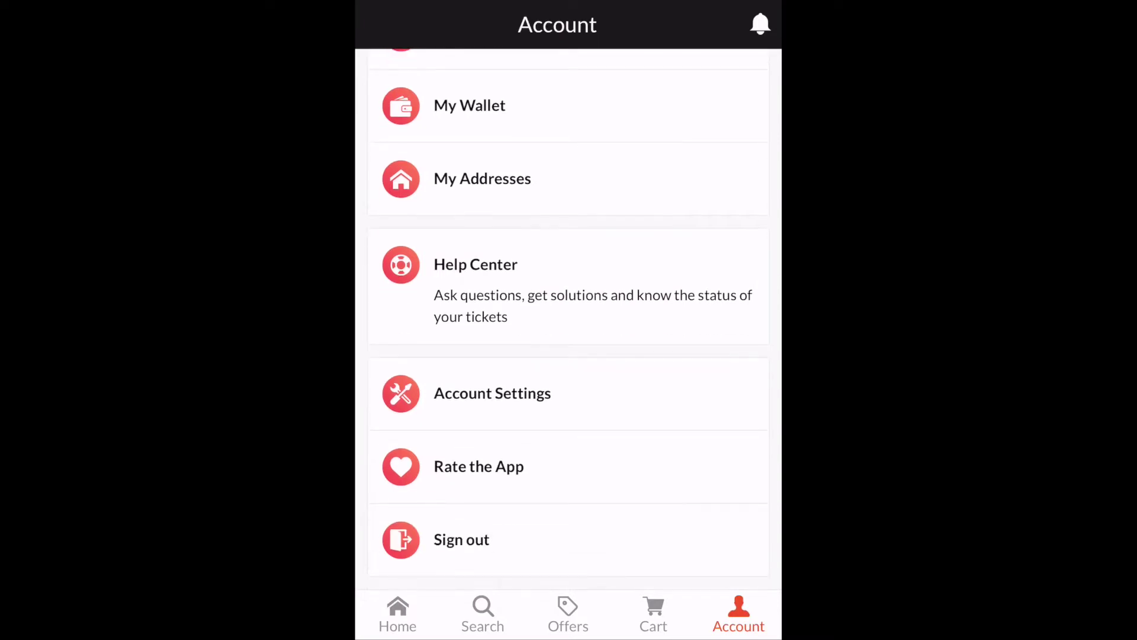
pyautogui.click(476, 264)
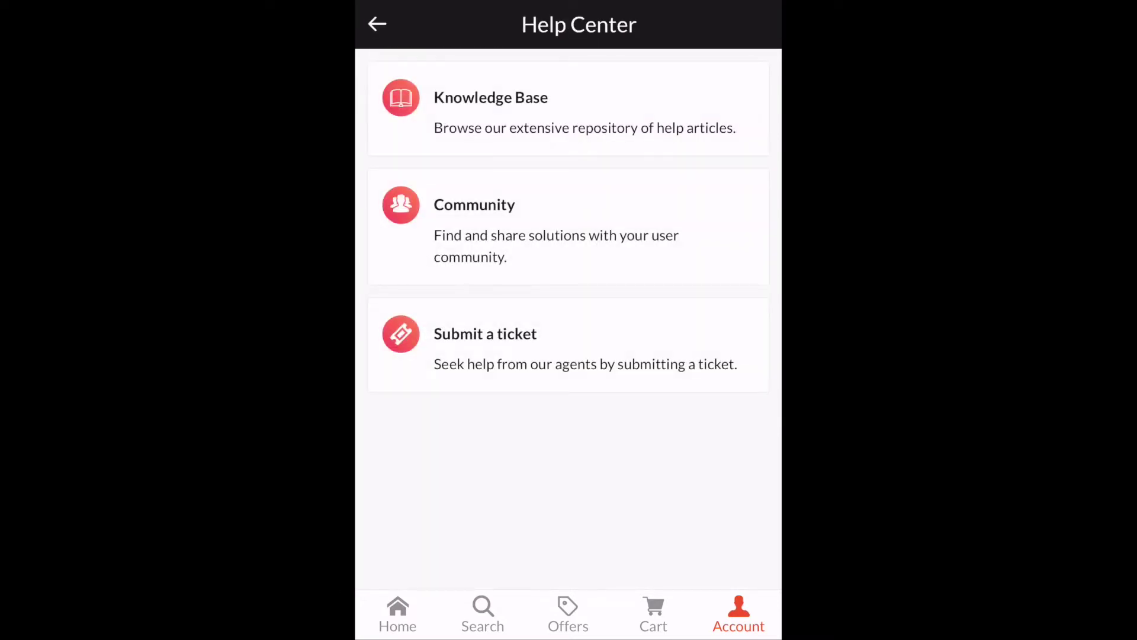
pyautogui.click(491, 98)
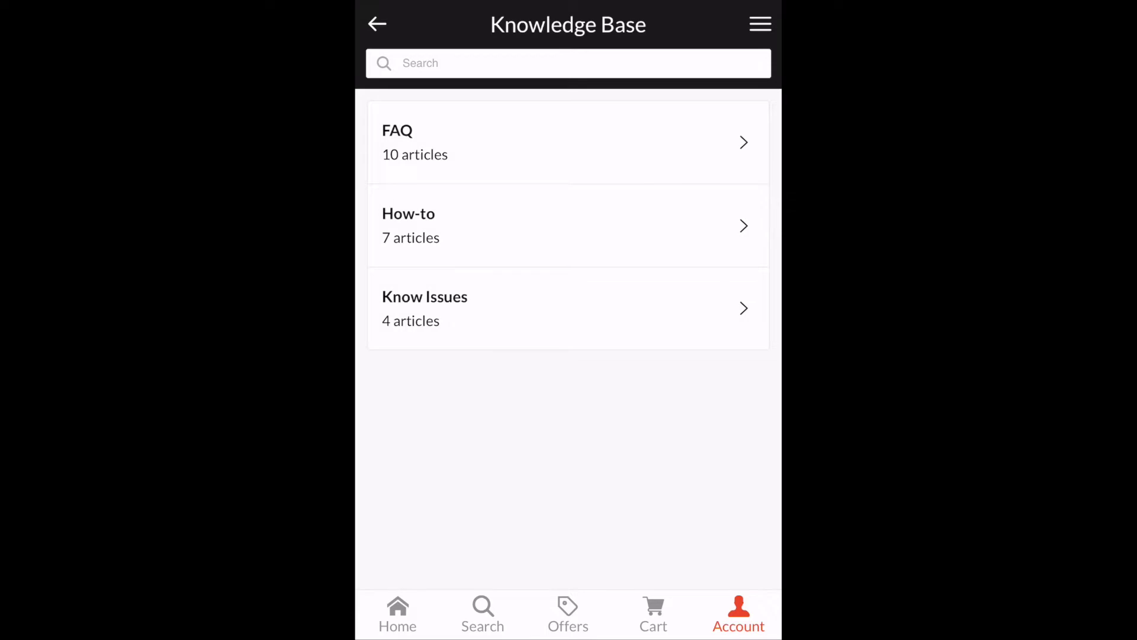
pyautogui.click(414, 142)
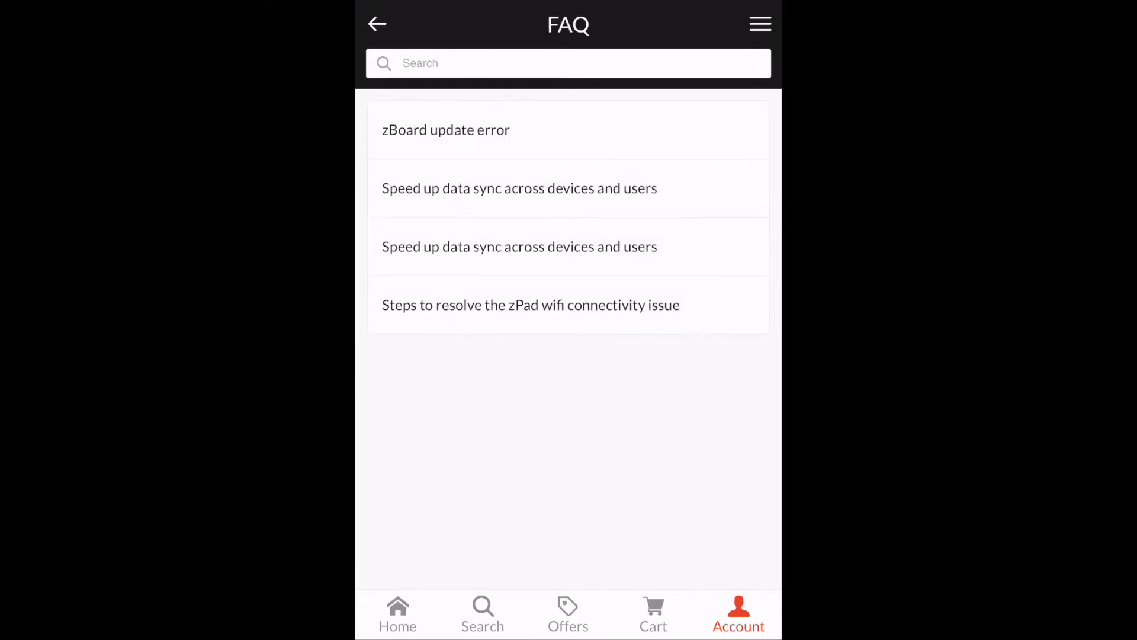
pyautogui.click(445, 130)
pyautogui.scroll(-2, 569, 332)
pyautogui.scroll(2, 569, 331)
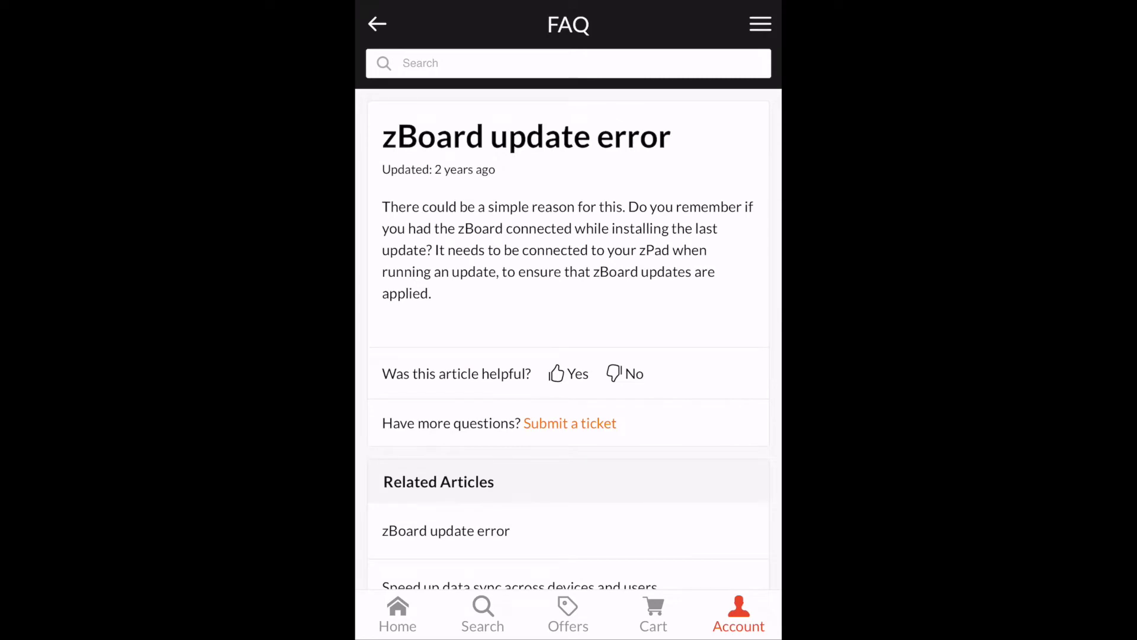
# Step: Back out to the Help Center, visit the Community, then start a new ticket form
pyautogui.click(377, 24)
pyautogui.click(377, 24)
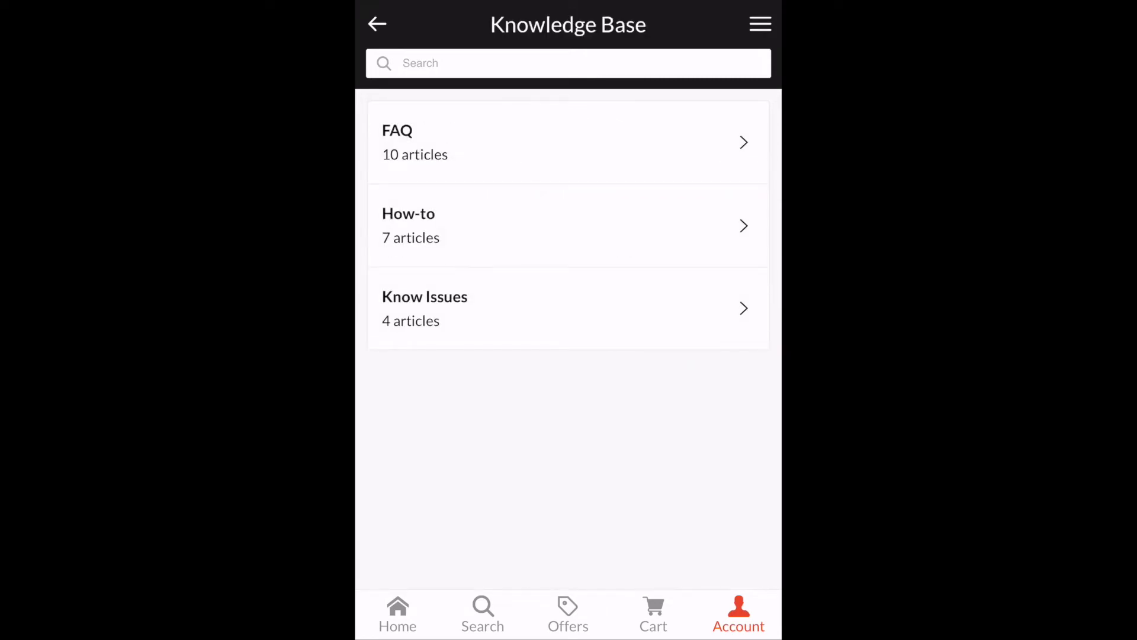
pyautogui.click(377, 23)
pyautogui.click(462, 213)
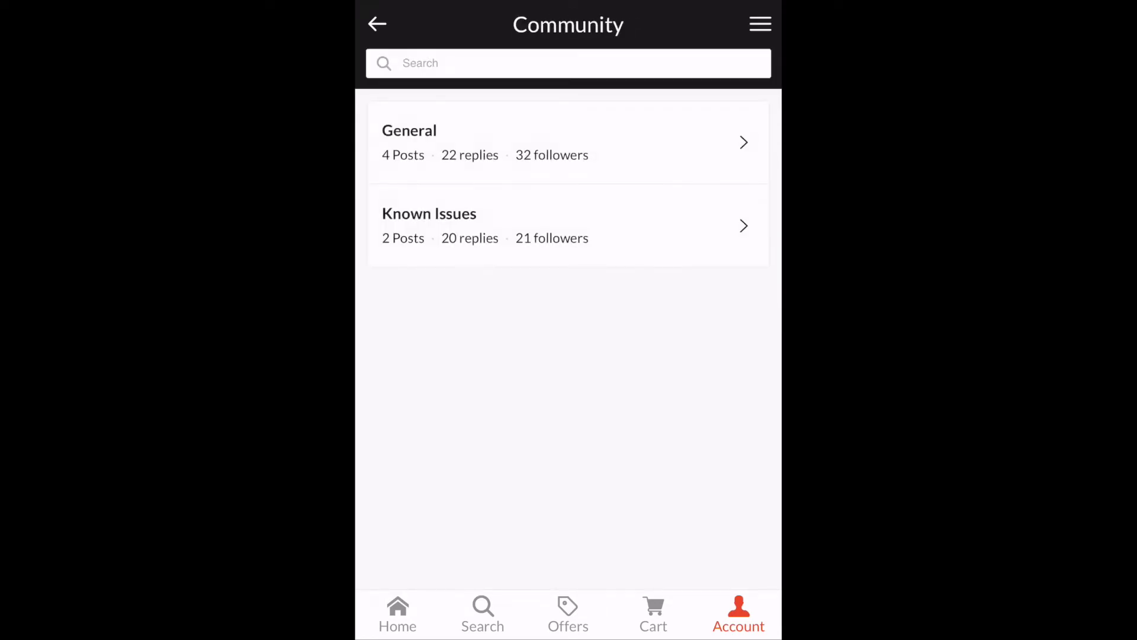
pyautogui.click(377, 24)
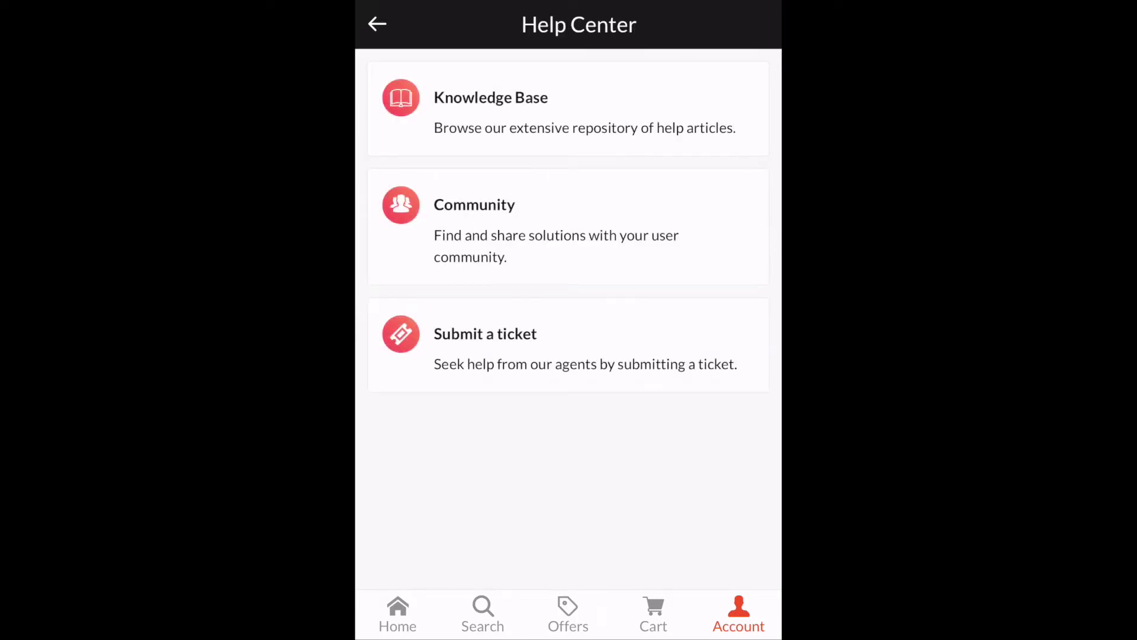
pyautogui.click(568, 343)
pyautogui.scroll(-5, 568, 285)
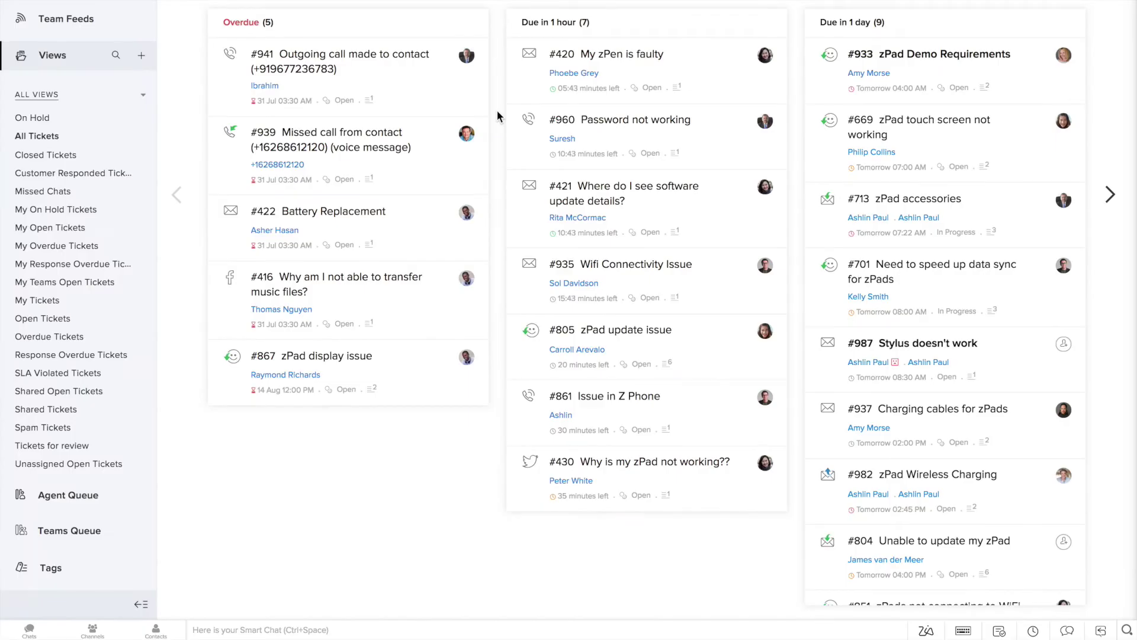
# Step: View the zPad anomaly chart from Zia notifications, close it, and open ticket #987
pyautogui.click(927, 634)
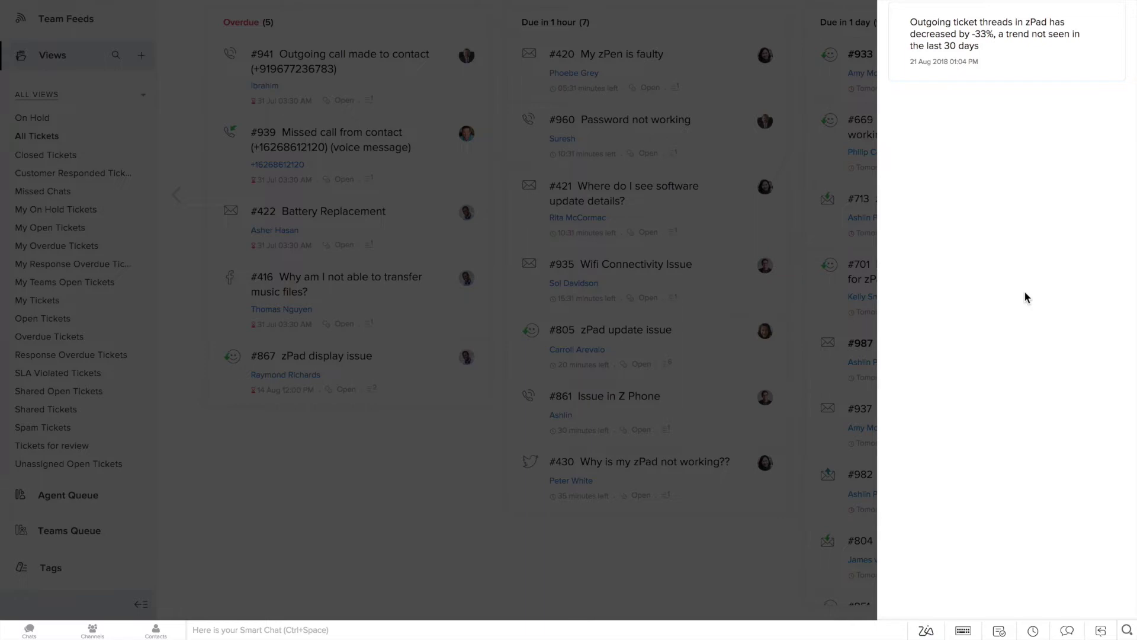
pyautogui.click(1037, 45)
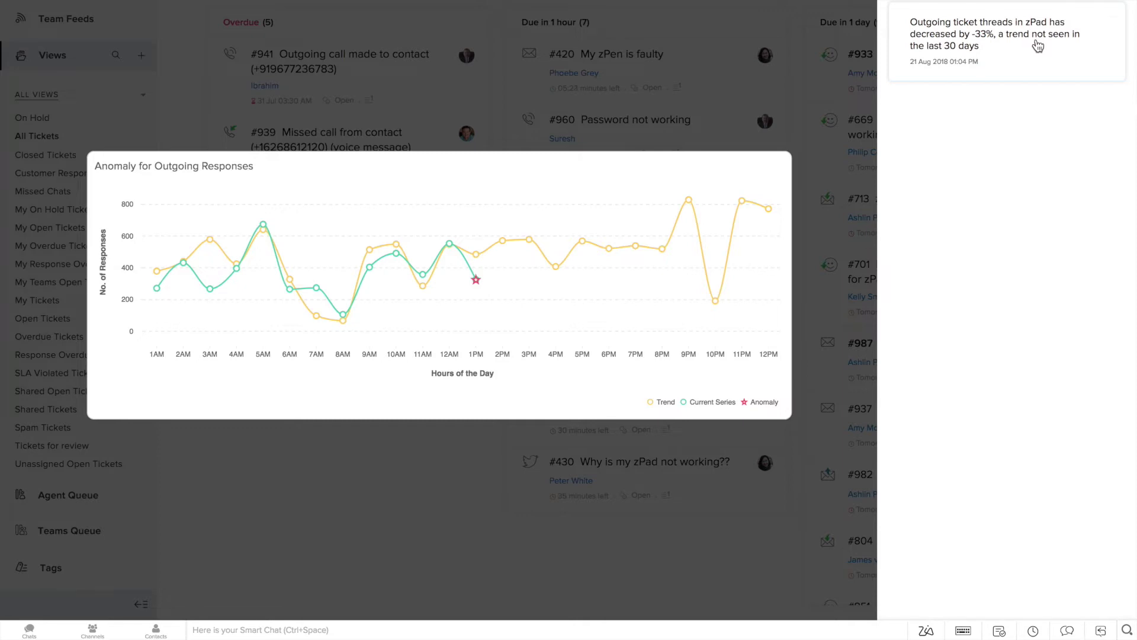
pyautogui.moveTo(475, 282)
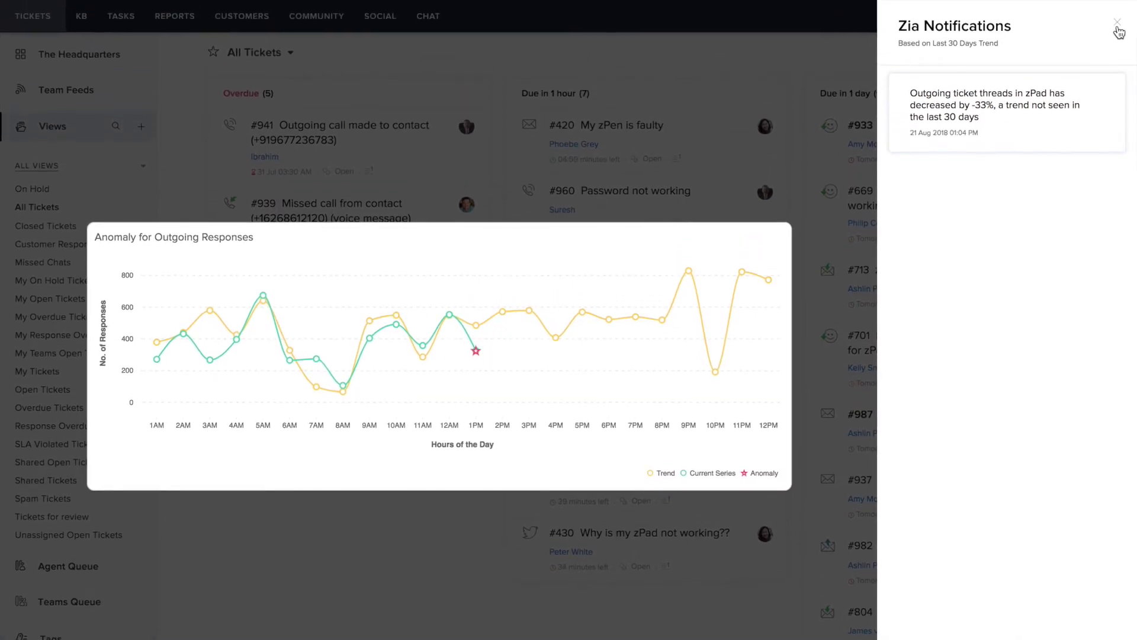
pyautogui.click(1119, 28)
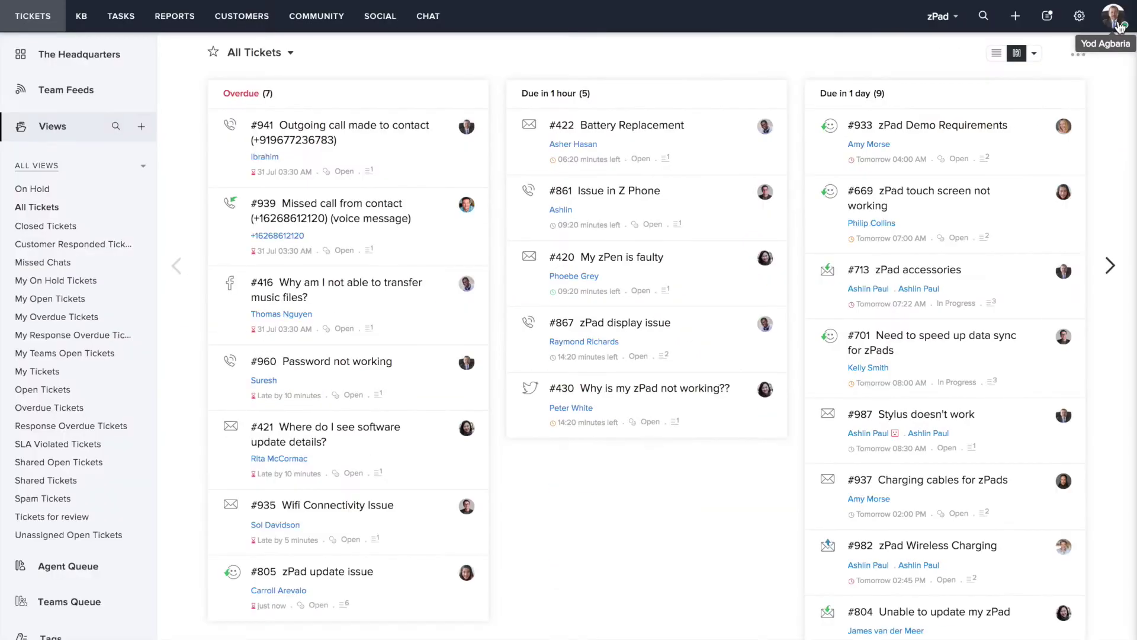
pyautogui.click(1005, 427)
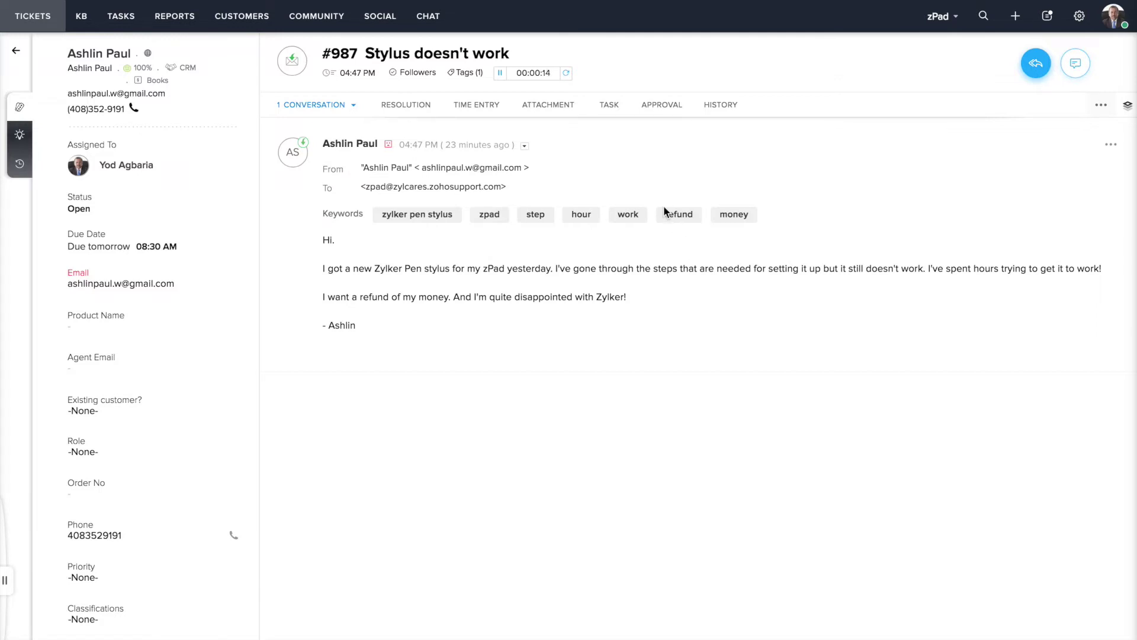
# Step: Highlight the 'refund' keyword, then go to Setup > Zia and open the predicted auto tags
pyautogui.moveTo(665, 211); pyautogui.dragTo(693, 213)
pyautogui.click(1079, 16)
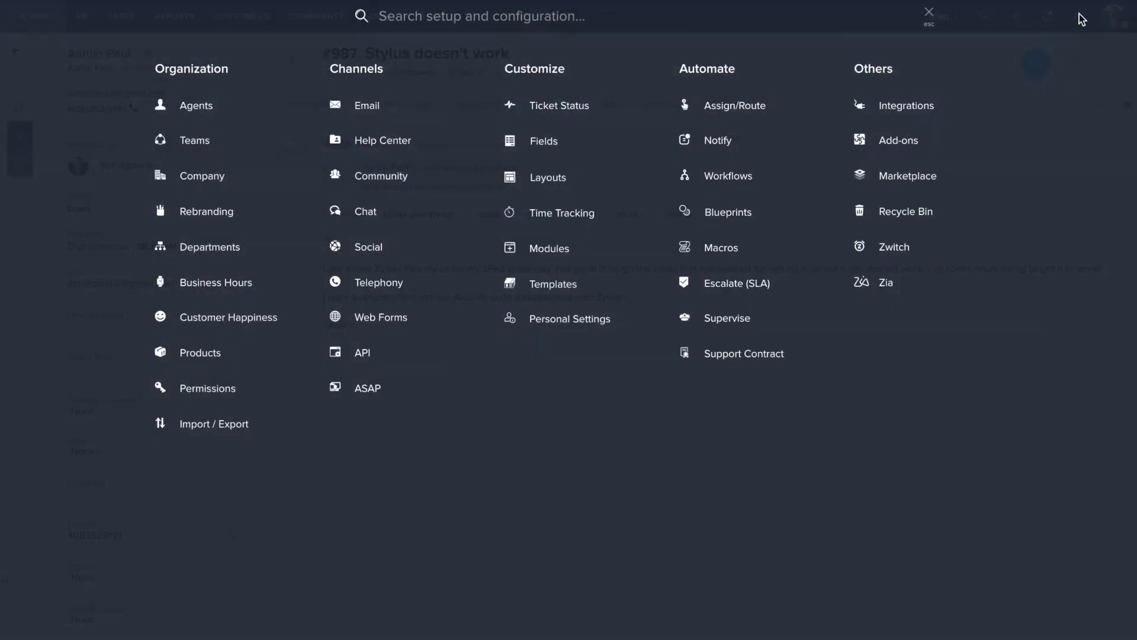
pyautogui.click(883, 283)
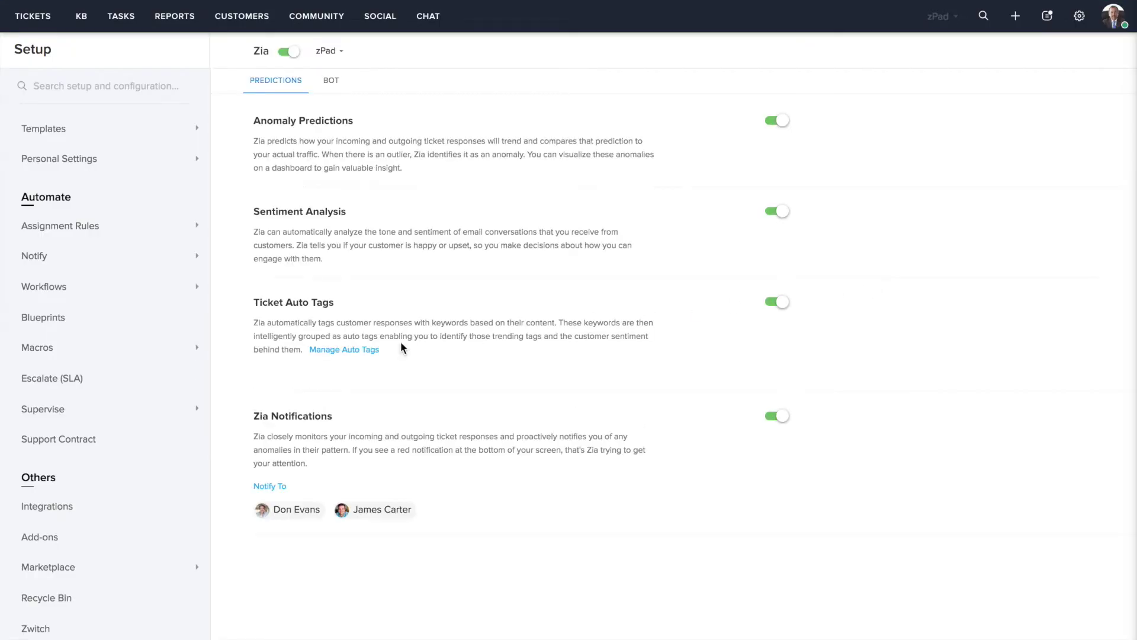
pyautogui.click(363, 350)
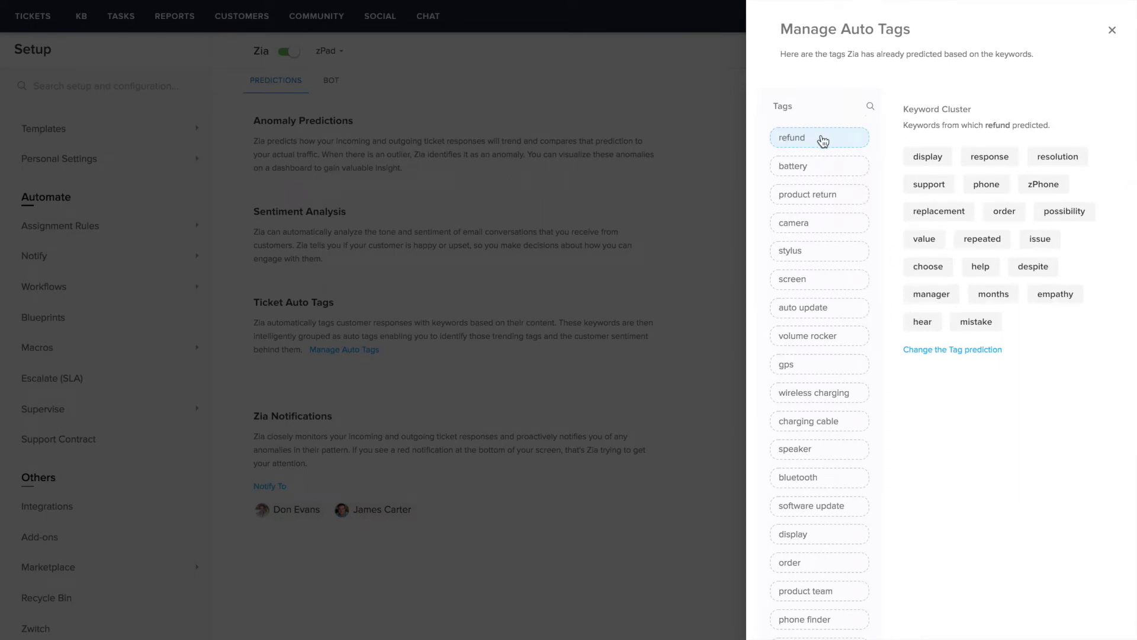
# Step: Show the keyword clusters behind the auto update, product return and refund tags
pyautogui.click(810, 308)
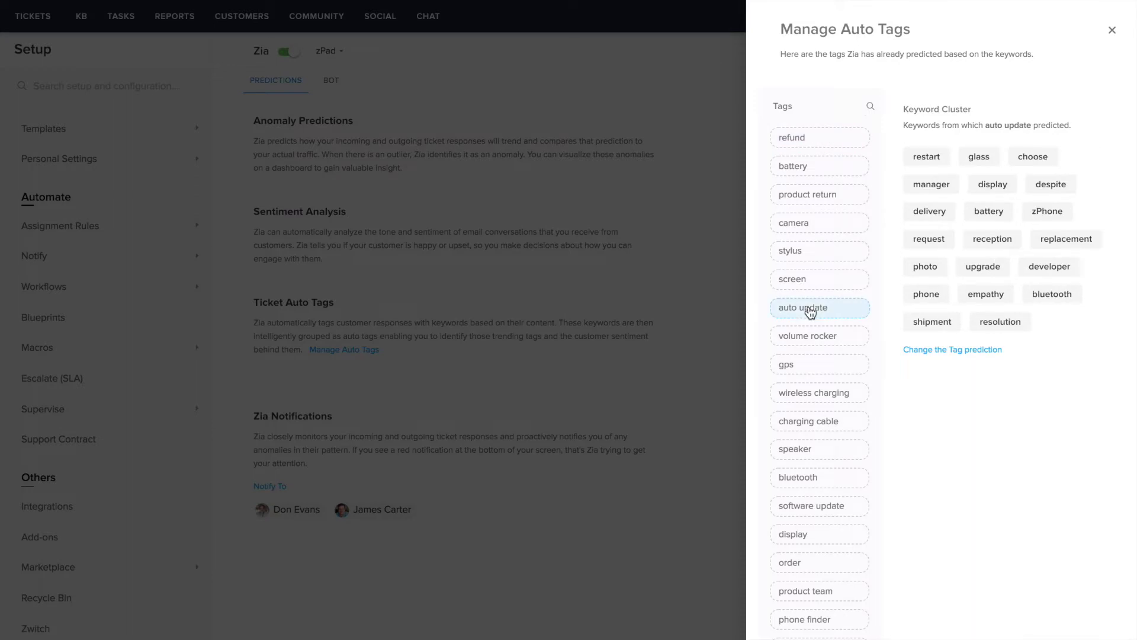
pyautogui.click(836, 195)
pyautogui.click(830, 141)
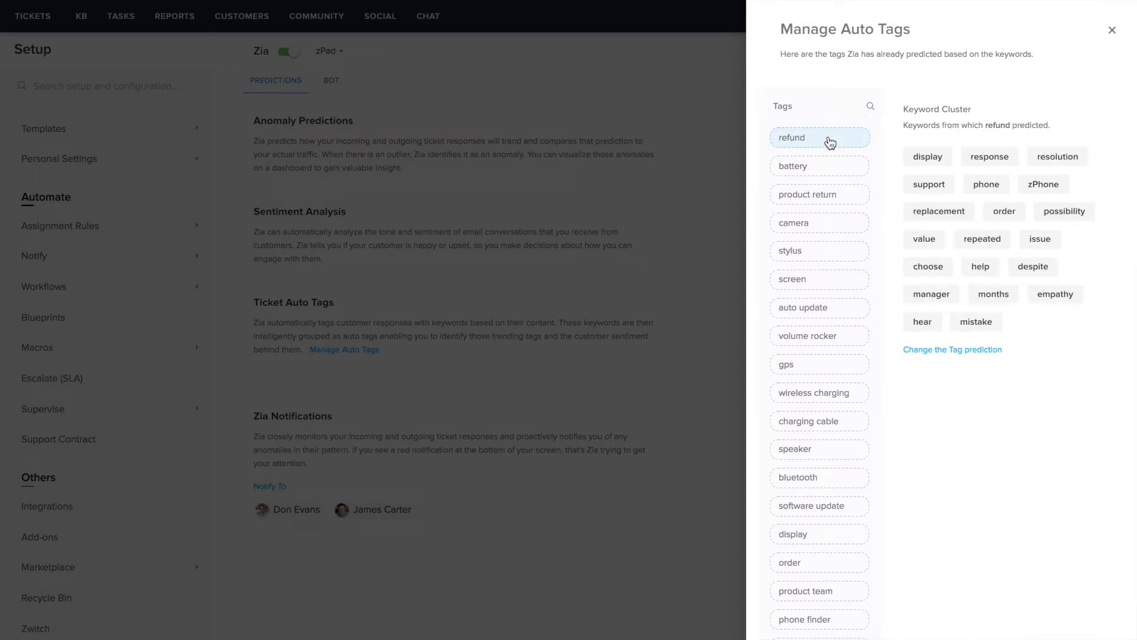
pyautogui.scroll(-10, 825, 200)
pyautogui.scroll(10, 824, 202)
# Step: Close the auto tags panel and check the tags attached to ticket #987
pyautogui.click(1112, 30)
pyautogui.click(32, 17)
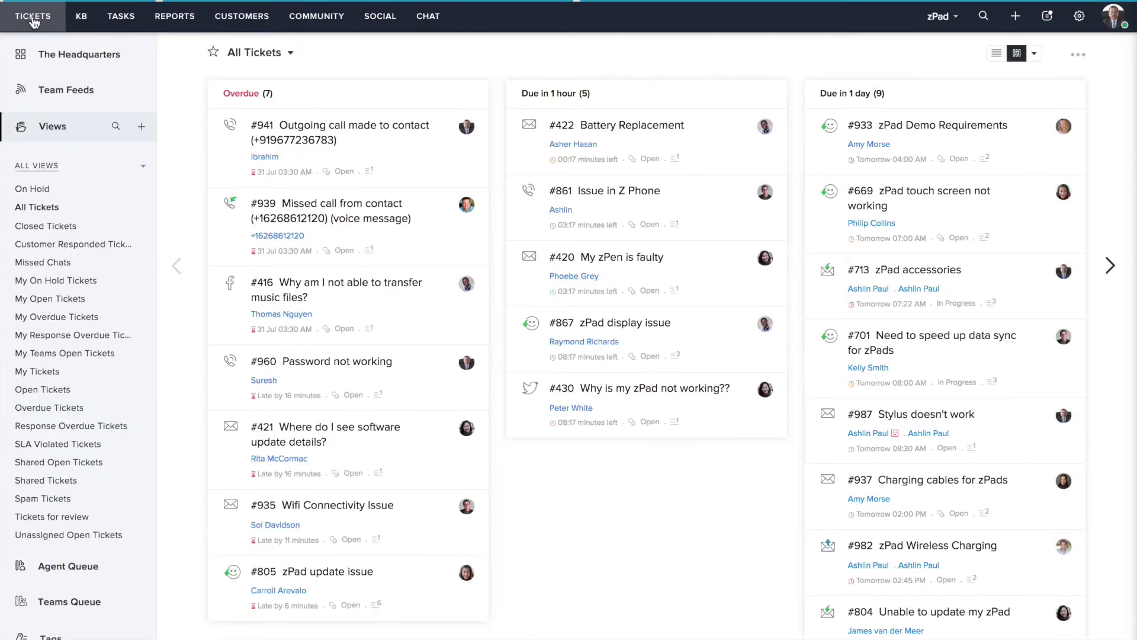
pyautogui.click(919, 415)
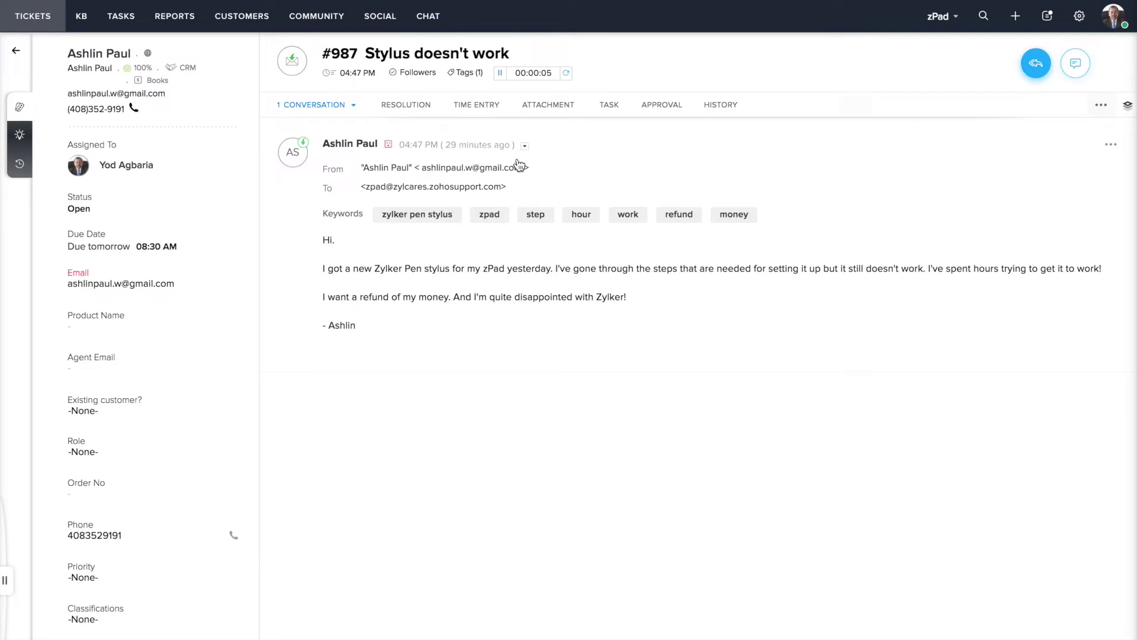
pyautogui.click(468, 75)
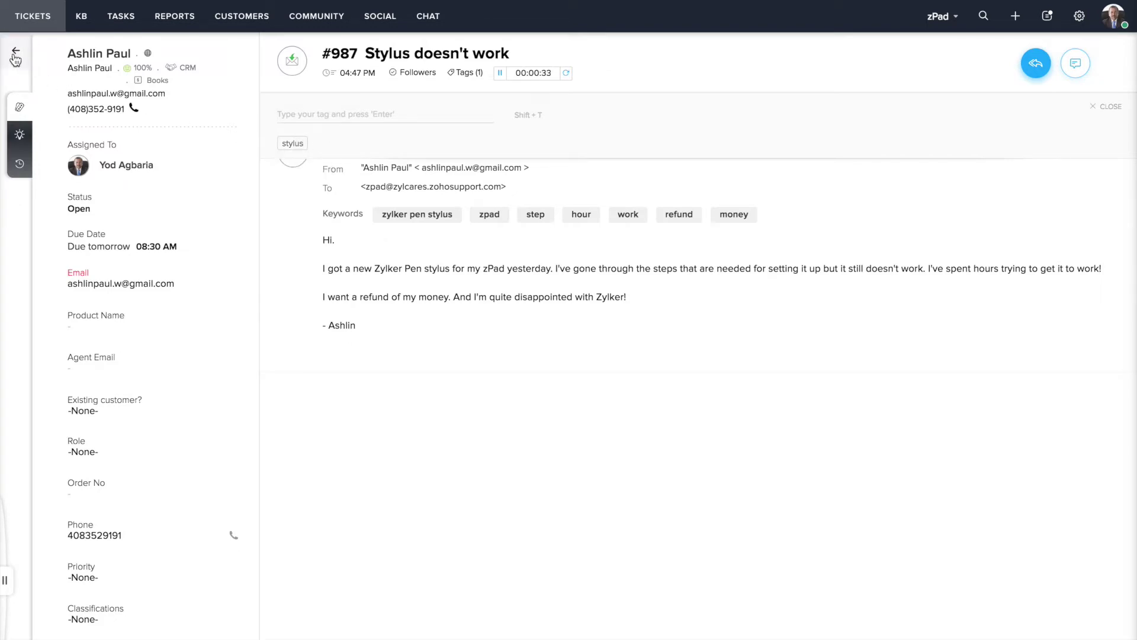
# Step: Browse tickets by the stylus tag and reopen #987 from that list
pyautogui.click(15, 59)
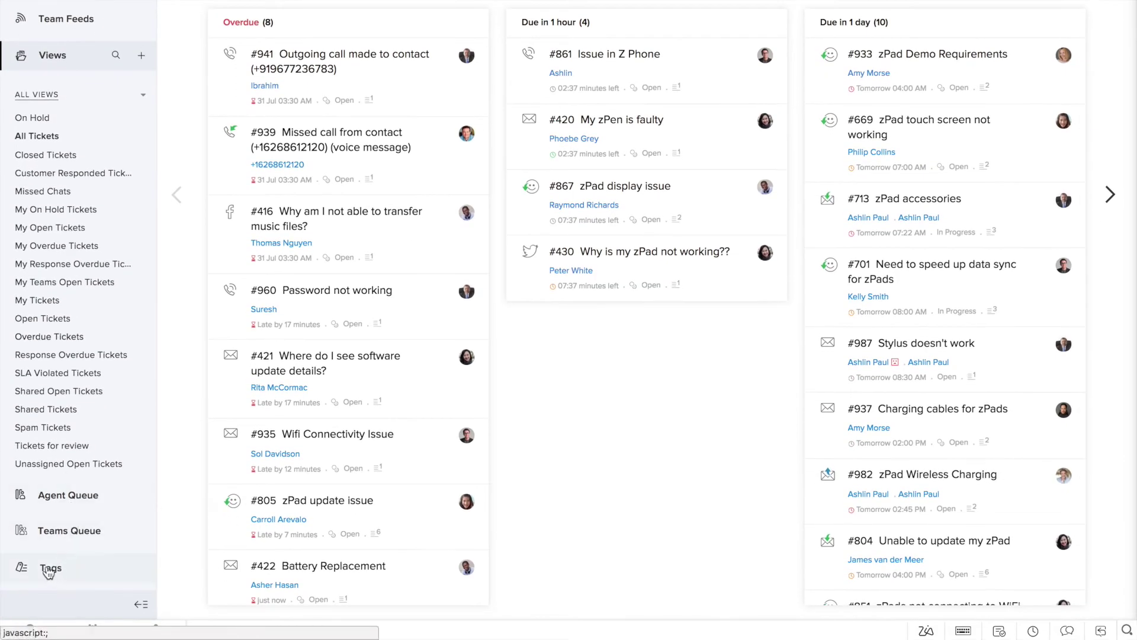
pyautogui.click(88, 566)
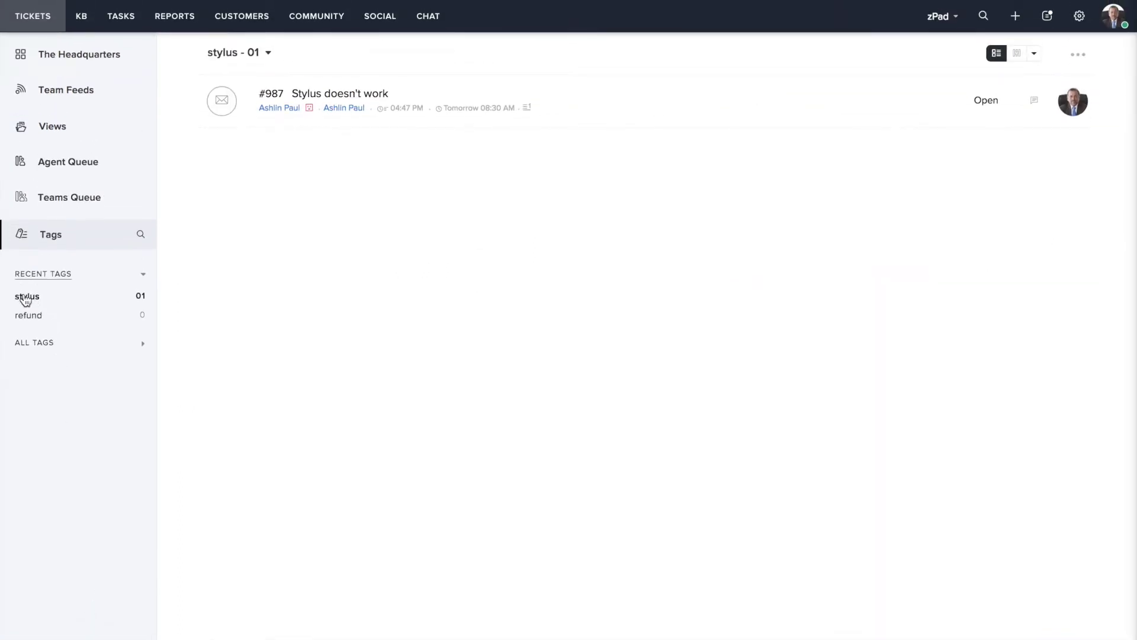
pyautogui.click(358, 100)
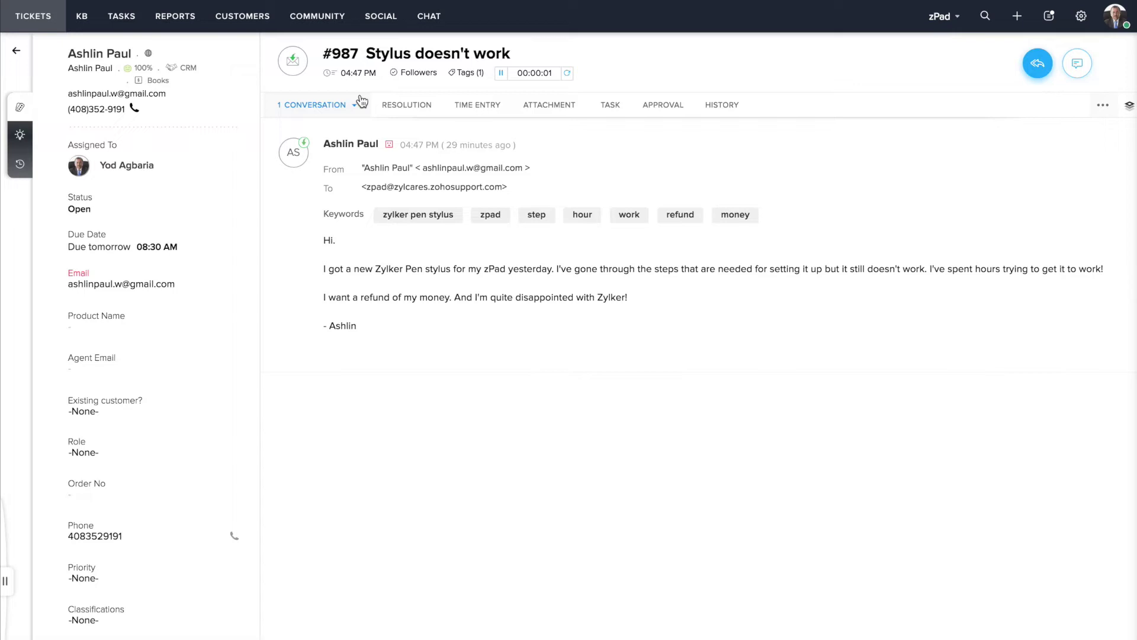
# Step: Check the Negative sentiment flag on the #987 customer's email
pyautogui.moveTo(389, 146)
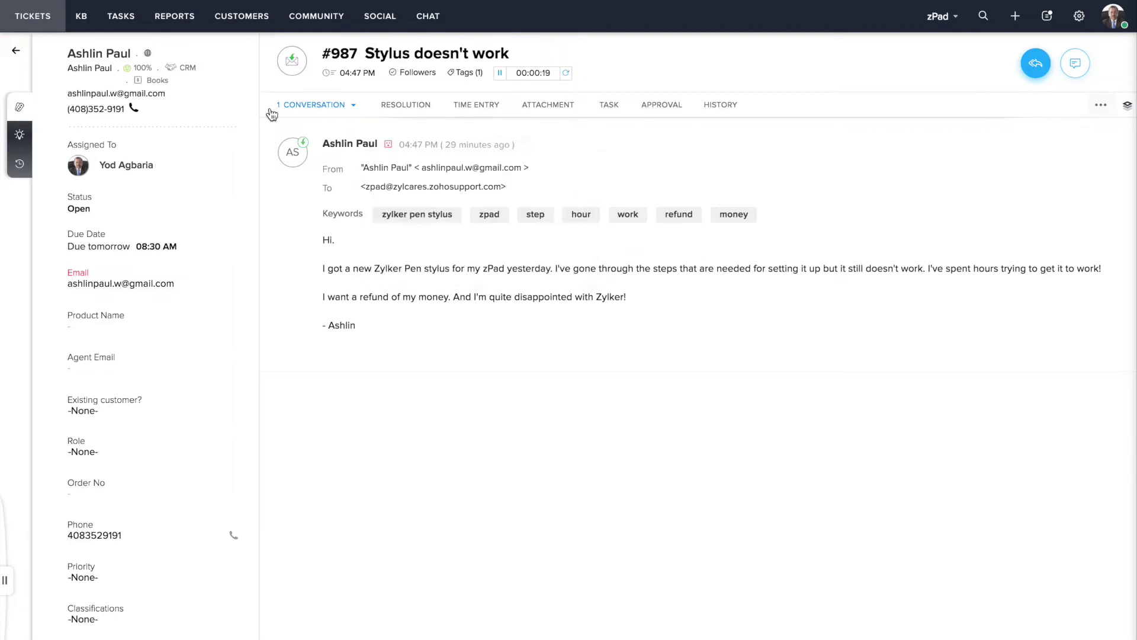
# Step: Return to the ticket list and show tickets from all departments
pyautogui.click(25, 29)
pyautogui.click(942, 16)
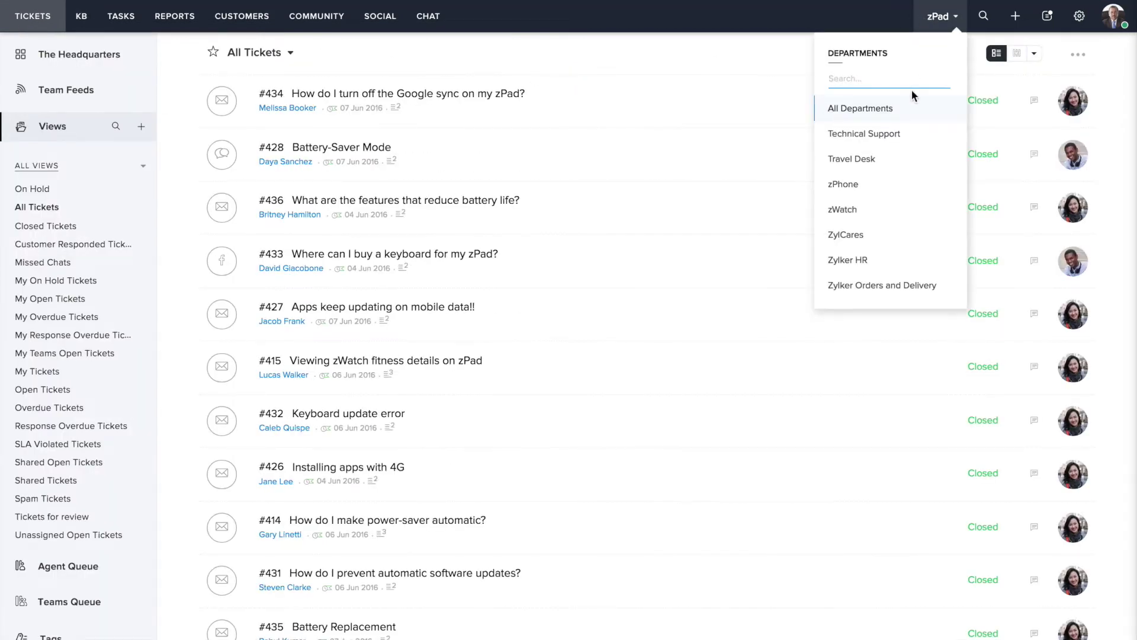
pyautogui.click(908, 108)
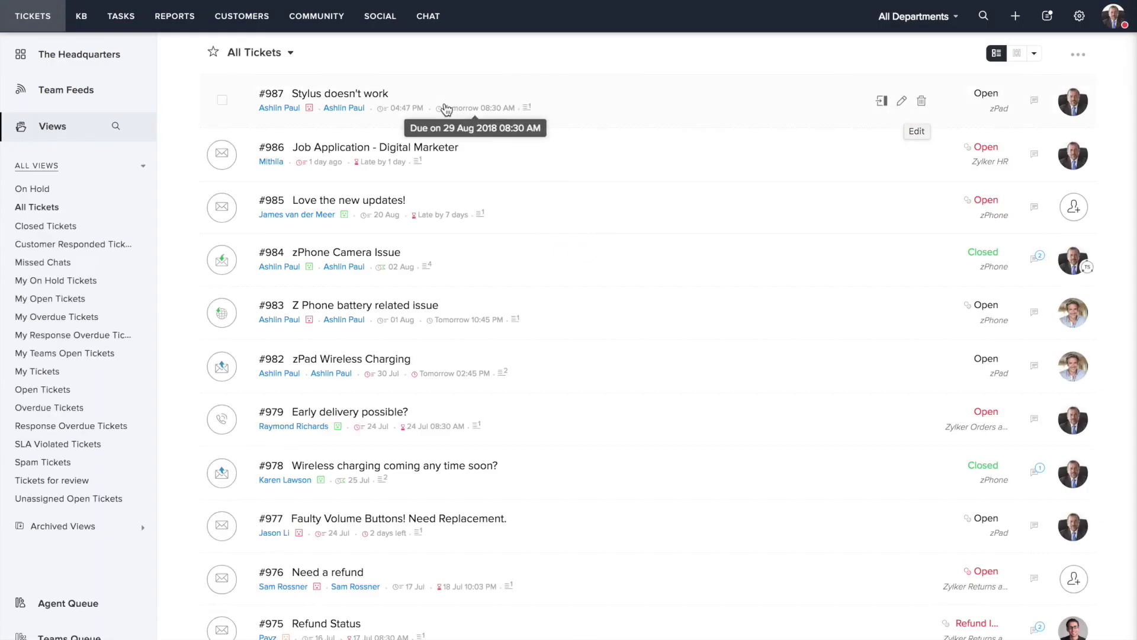
pyautogui.moveTo(309, 111)
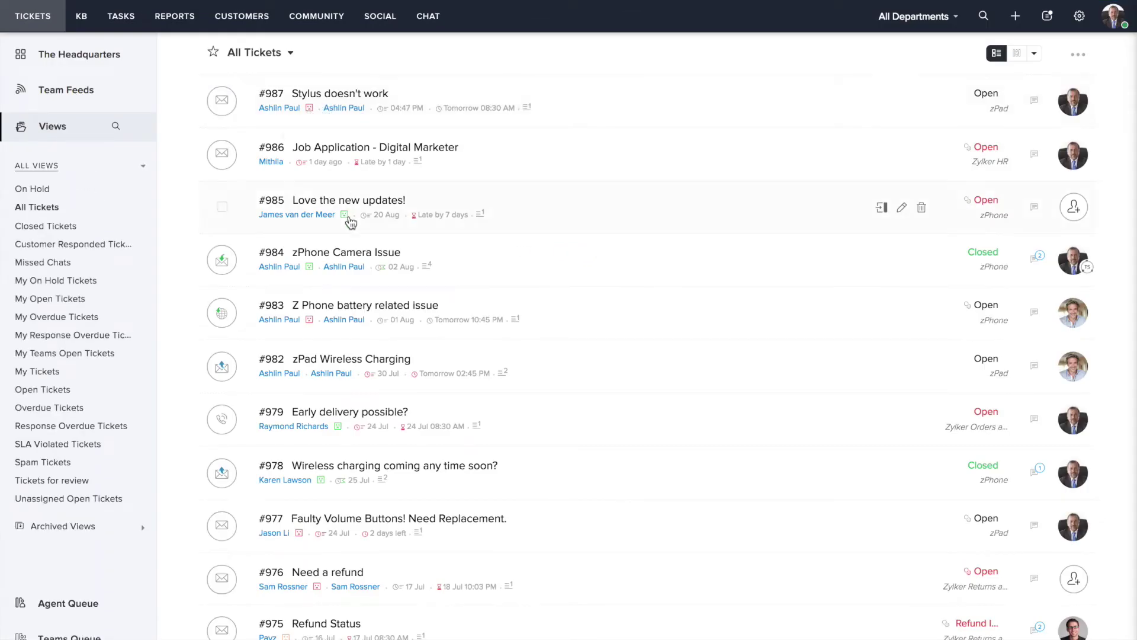
pyautogui.moveTo(310, 274)
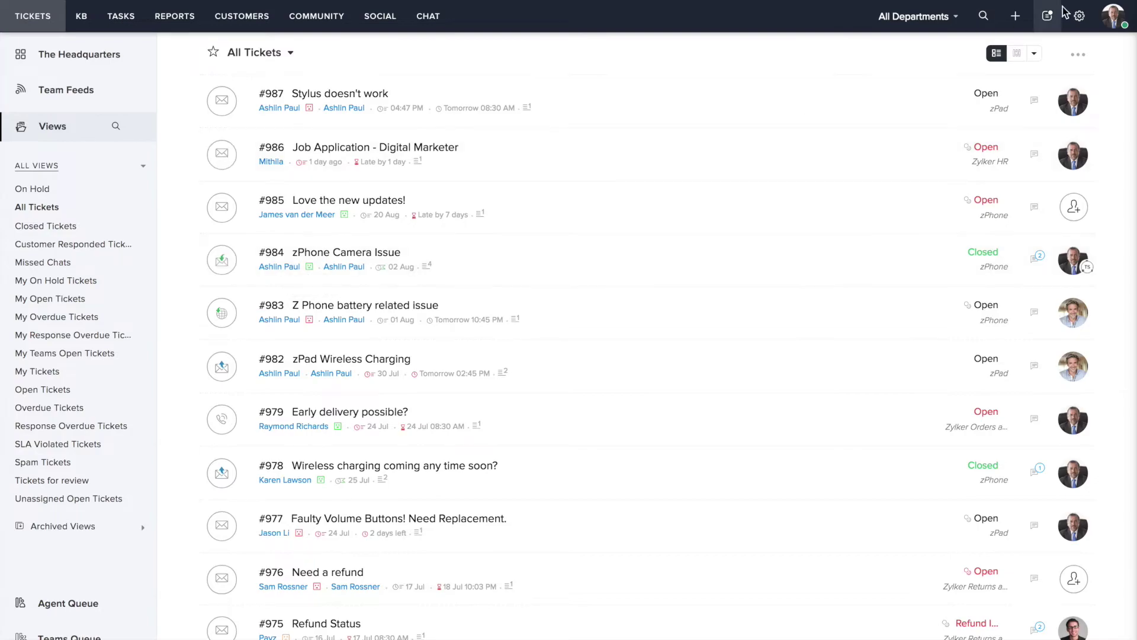
# Step: Start a new workflow rule named 'Negative Sentiment' with a description about Zia negative sentiment scores
pyautogui.click(1079, 16)
pyautogui.click(711, 177)
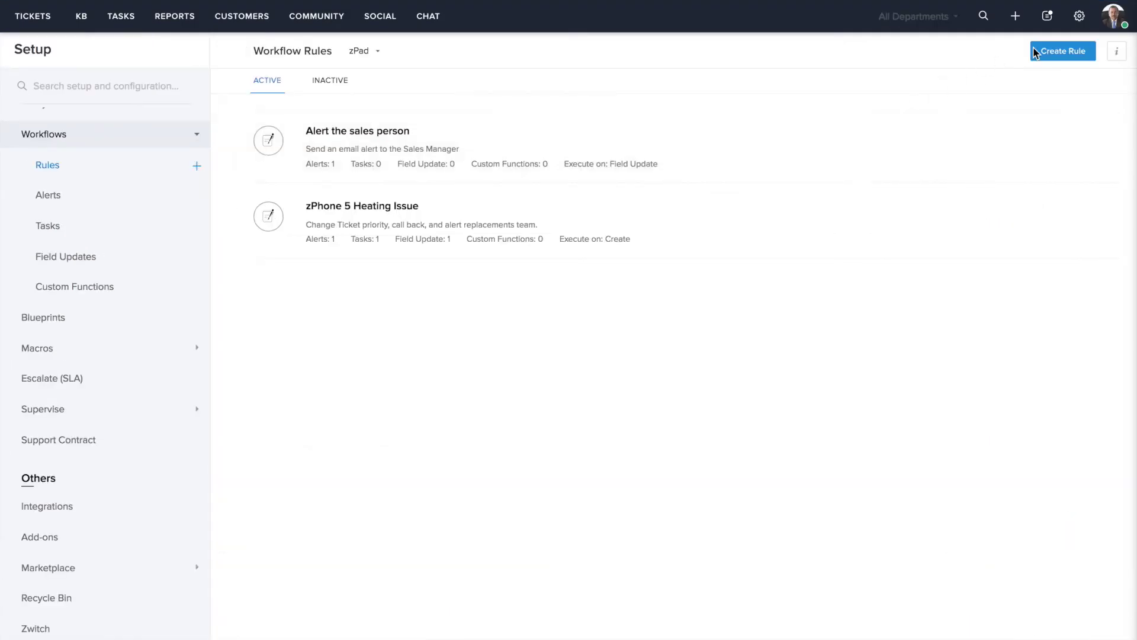
pyautogui.click(1050, 50)
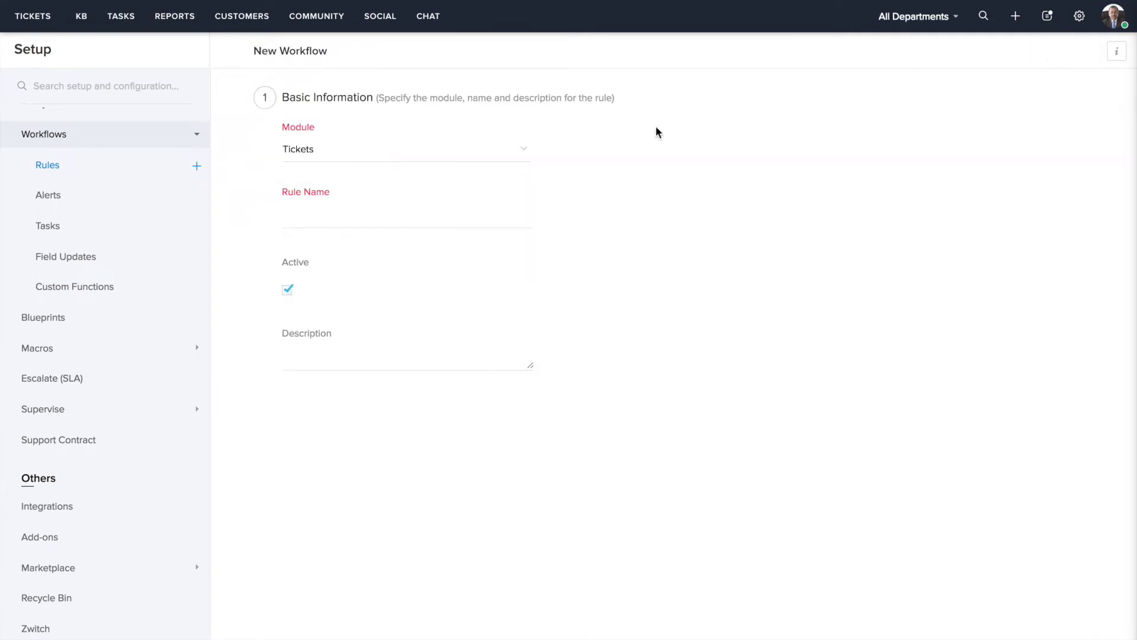
pyautogui.click(469, 214)
pyautogui.write('Negative Sentiment')
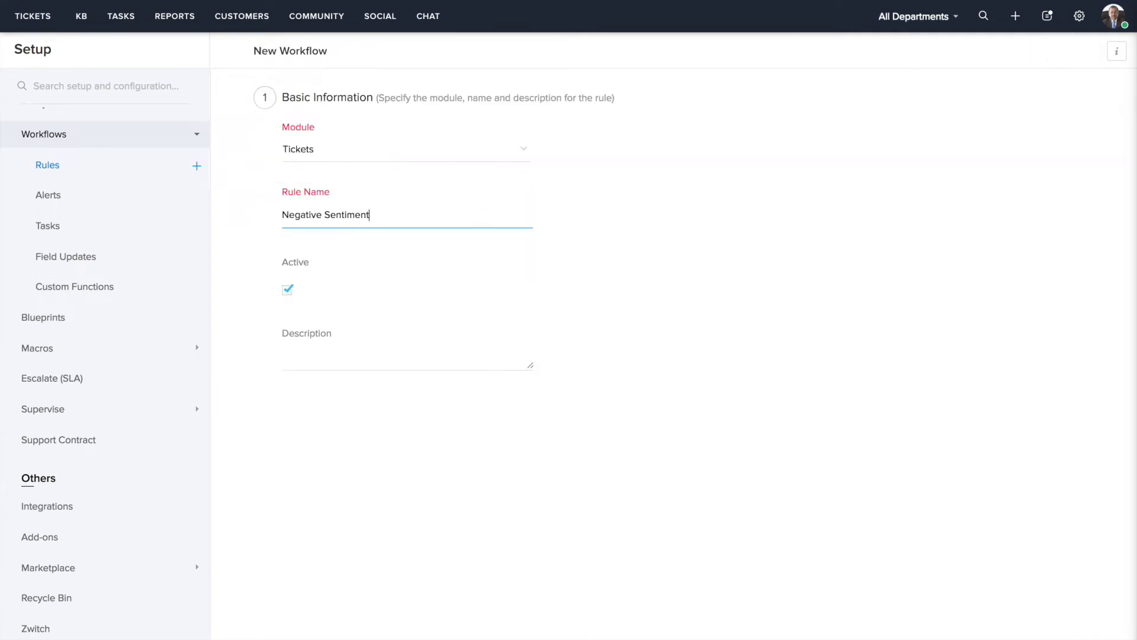
pyautogui.click(427, 353)
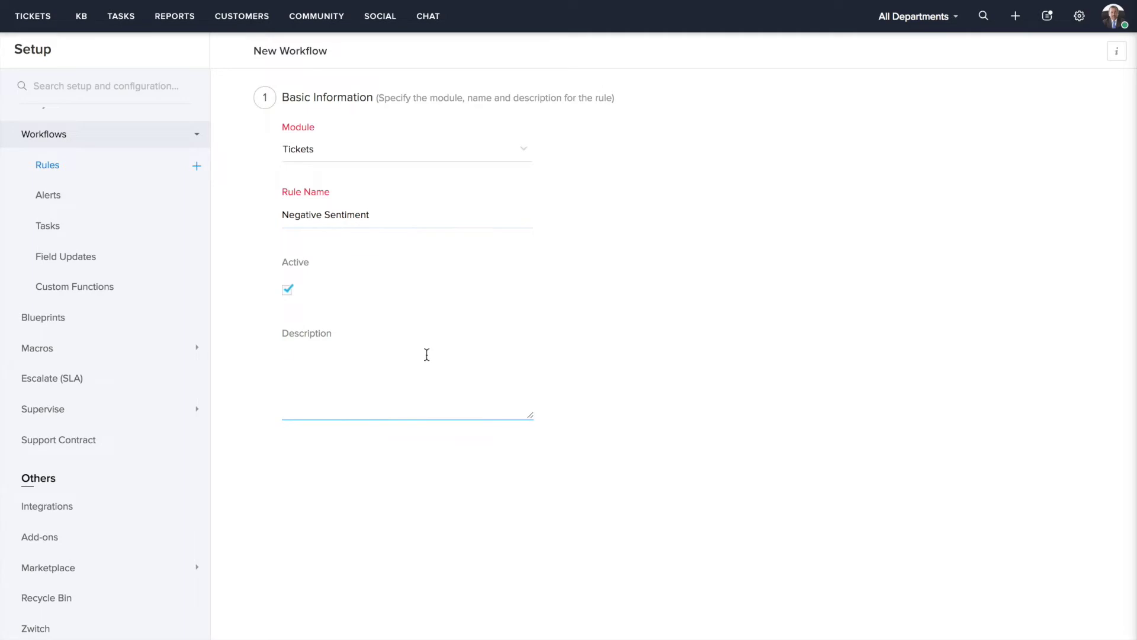
pyautogui.write('Workflow rule that triggers every time Zia gives a ticket, a Negativ')
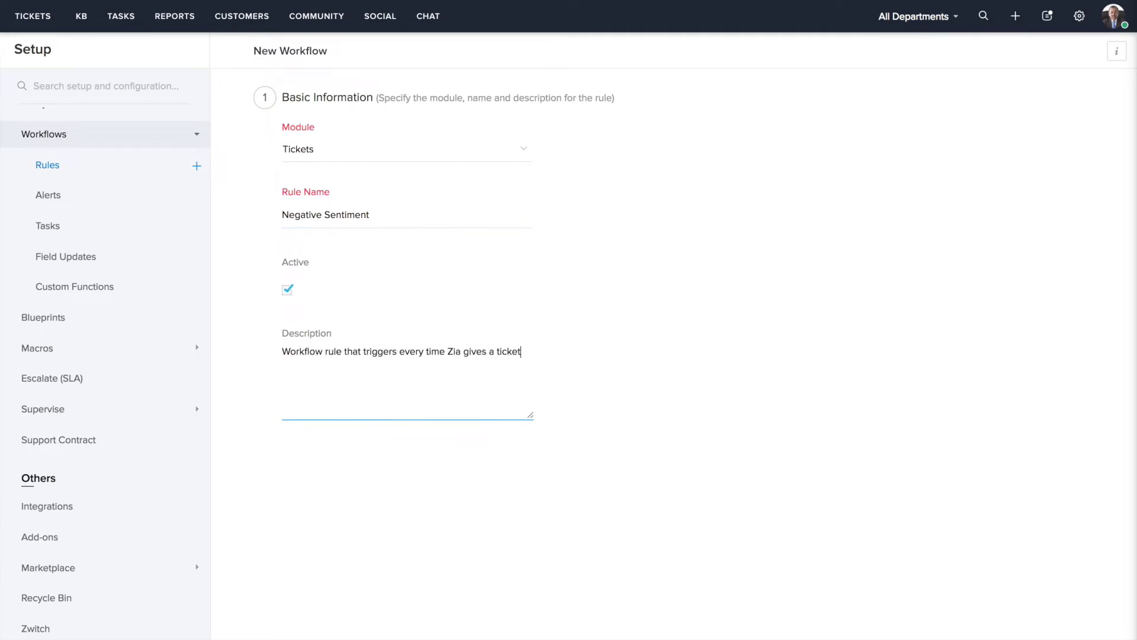
pyautogui.write('e Sentiment Score')
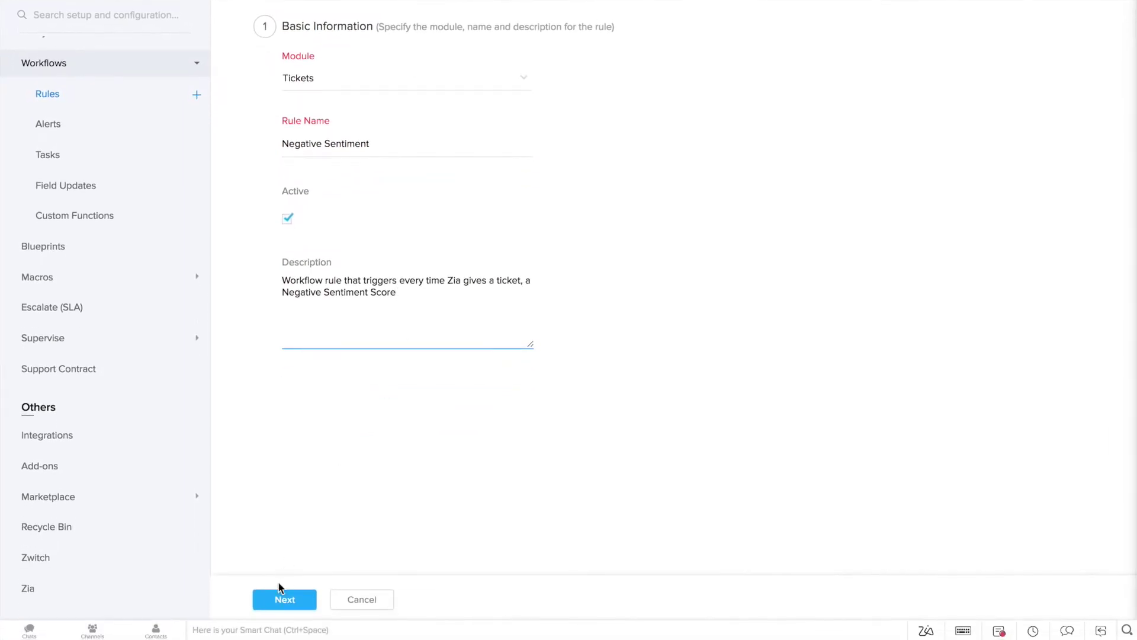
# Step: Make the rule run whenever a ticket is created
pyautogui.click(278, 599)
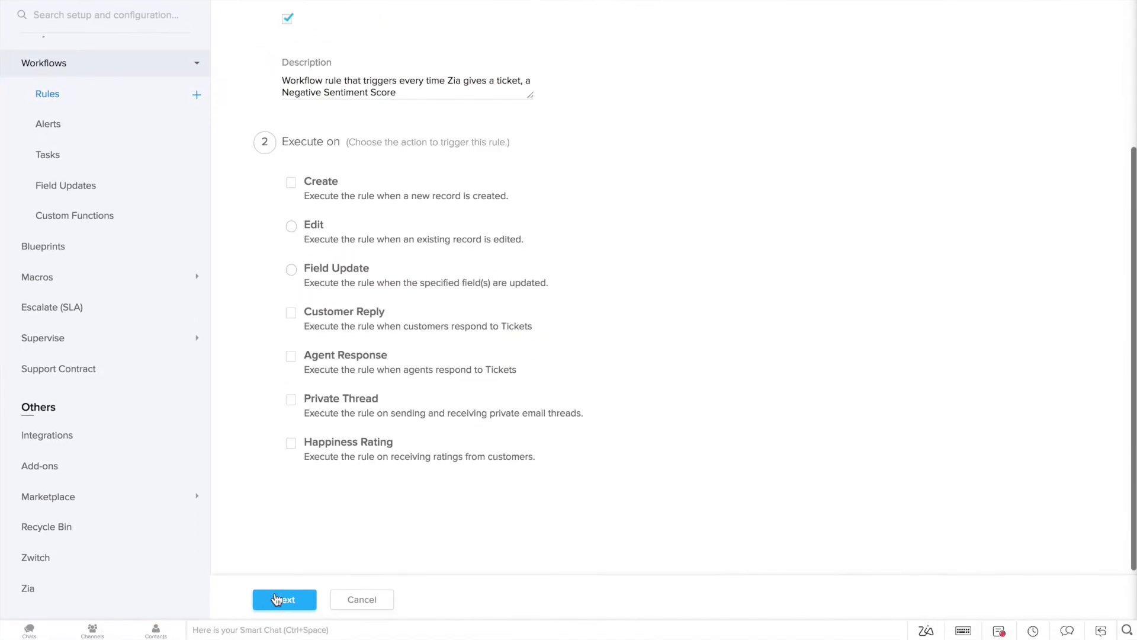
pyautogui.click(290, 182)
pyautogui.click(282, 600)
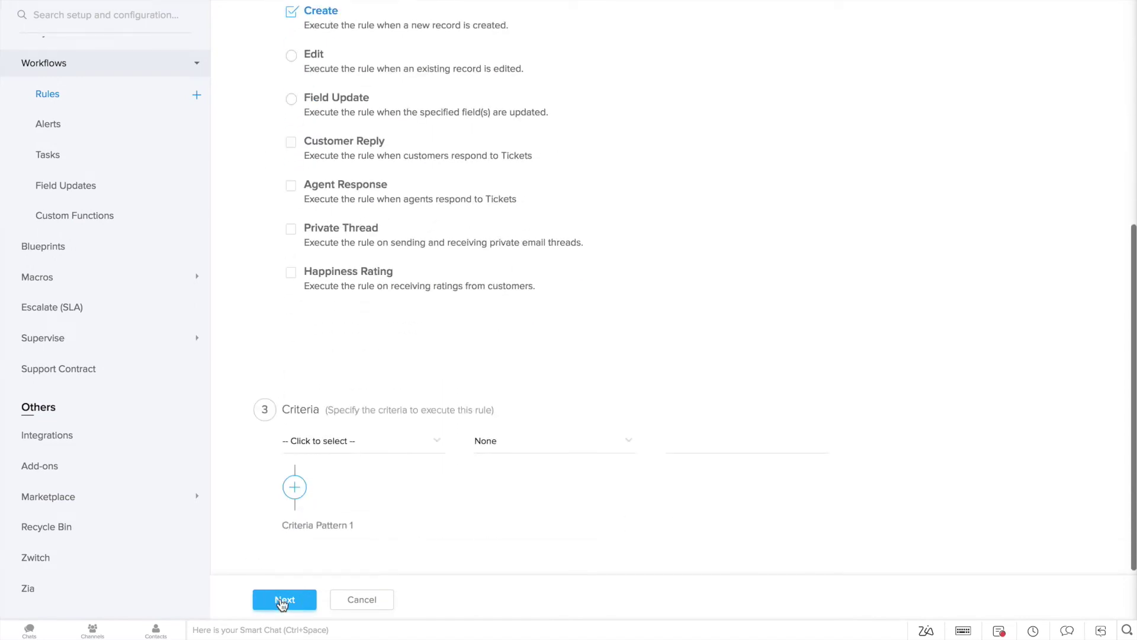
# Step: Add the first criterion: Keywords contains 'refund'
pyautogui.click(387, 446)
pyautogui.write('KEY')
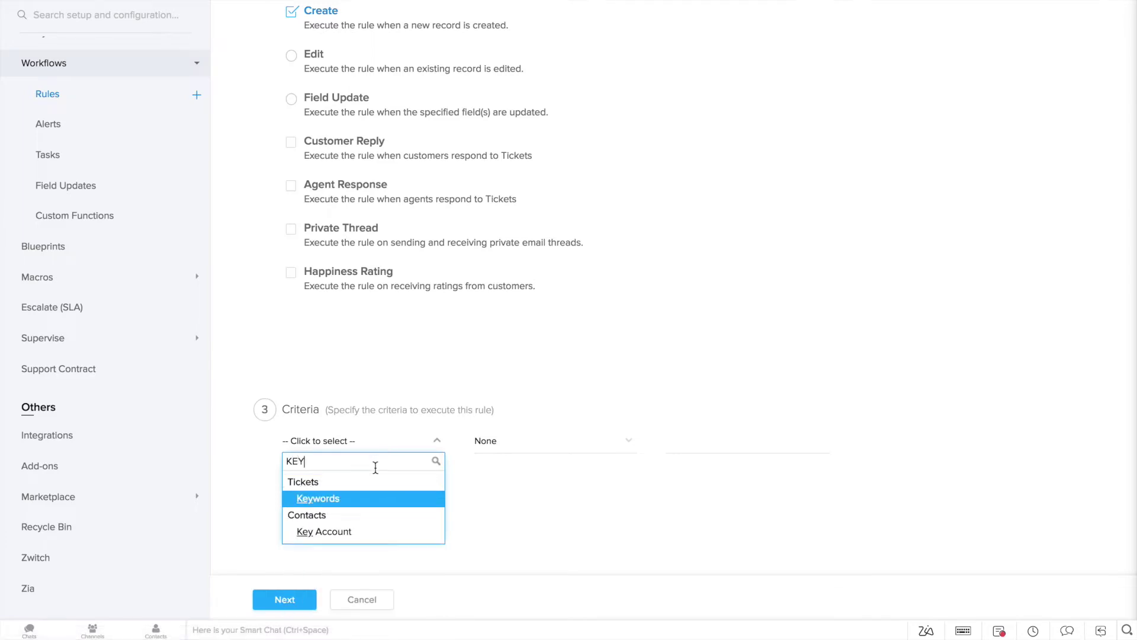
pyautogui.click(342, 499)
pyautogui.click(514, 443)
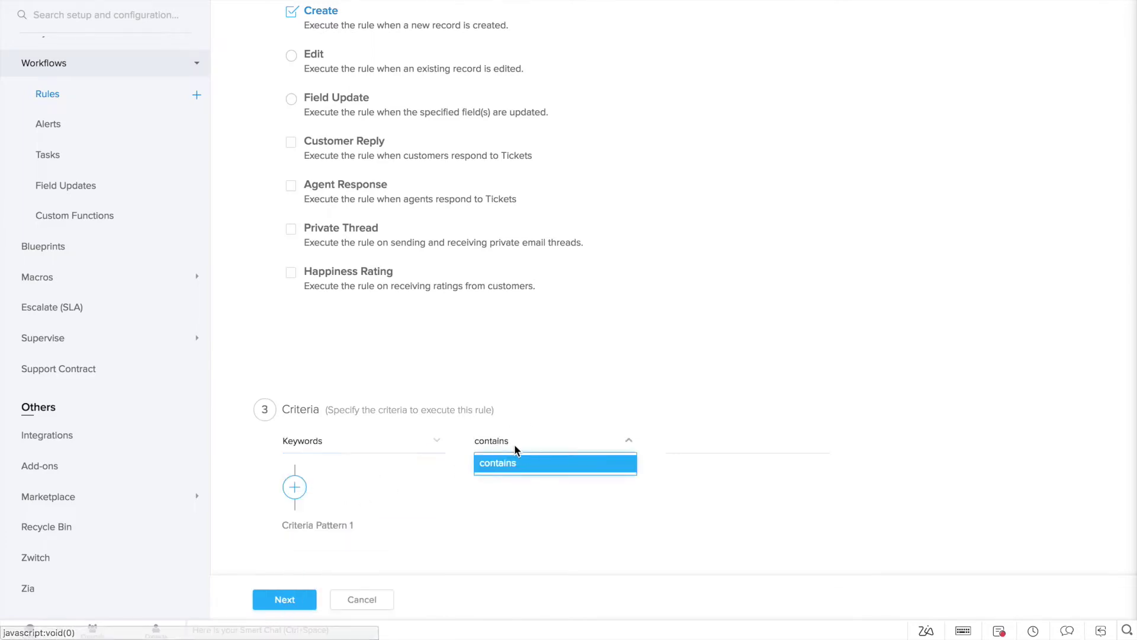
pyautogui.click(515, 454)
pyautogui.click(695, 439)
pyautogui.write('refund')
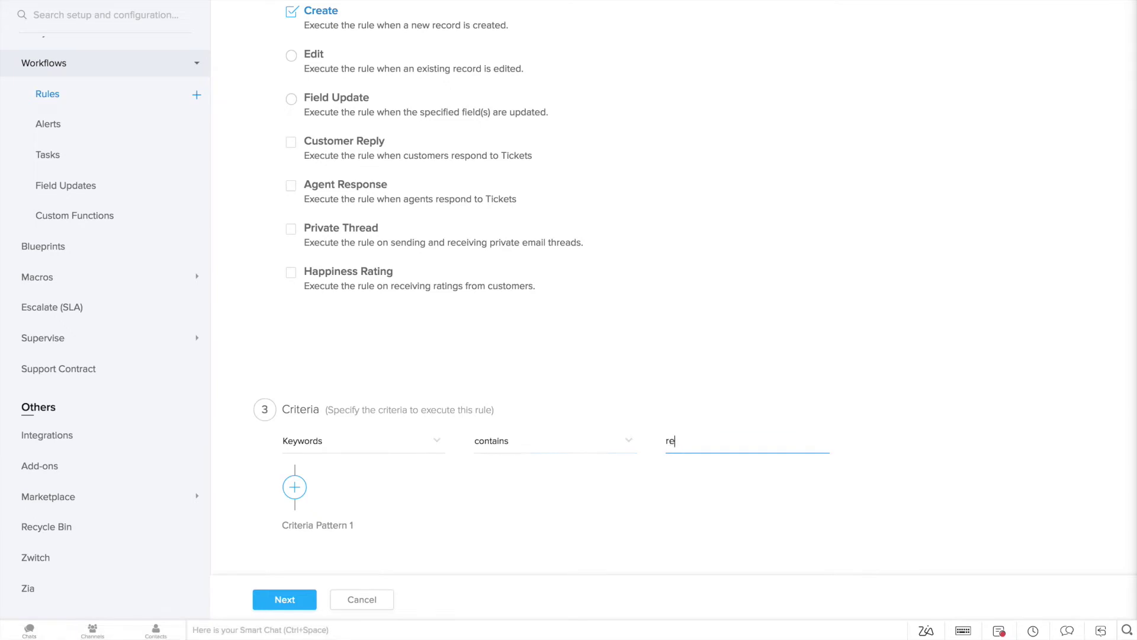
# Step: Add an AND criterion requiring Sentiment is Negative
pyautogui.click(296, 489)
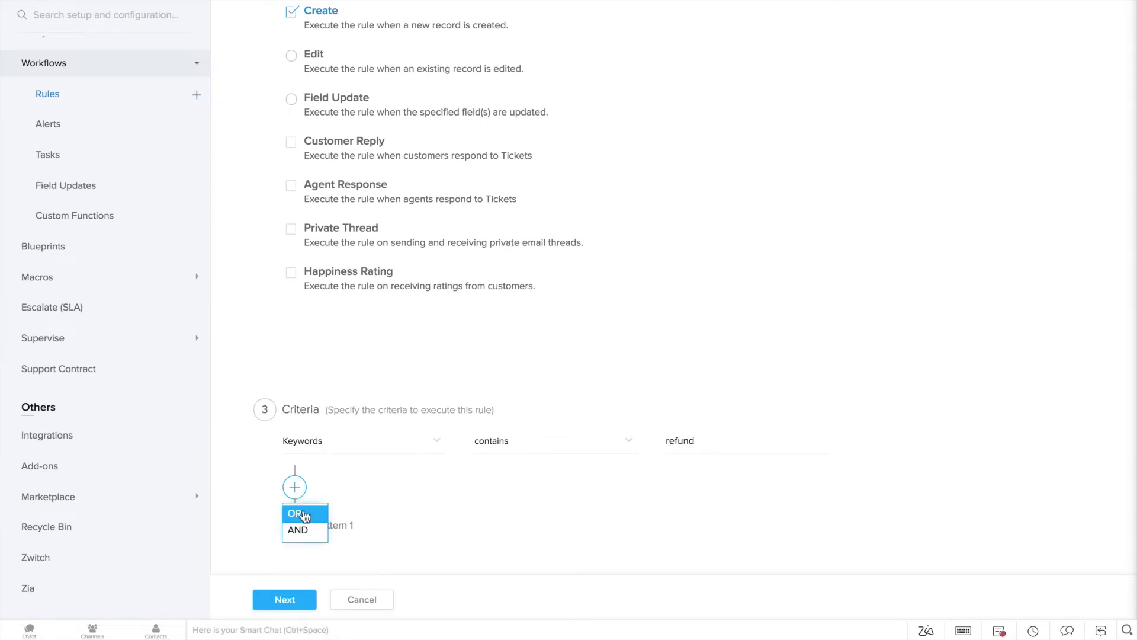
pyautogui.click(295, 513)
pyautogui.click(322, 526)
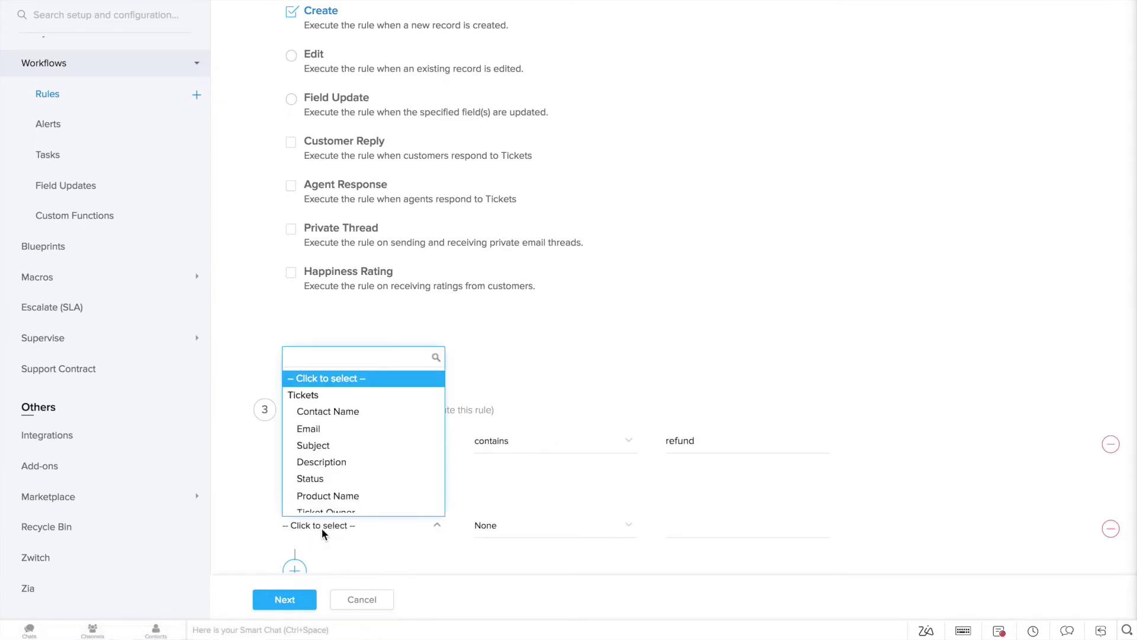
pyautogui.write('sent')
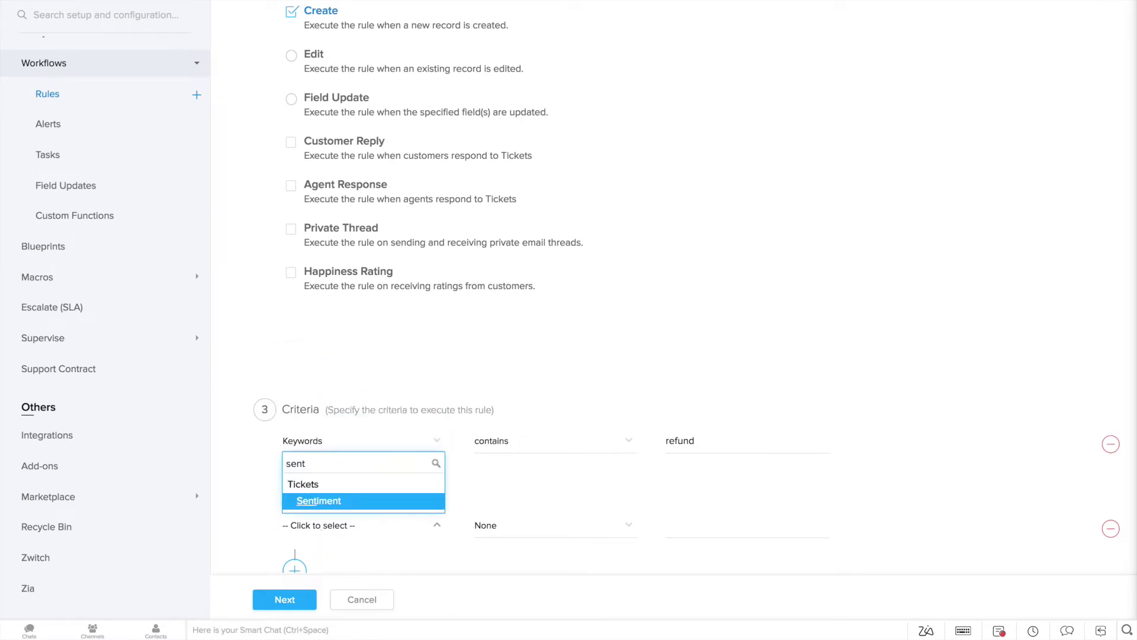
pyautogui.click(318, 501)
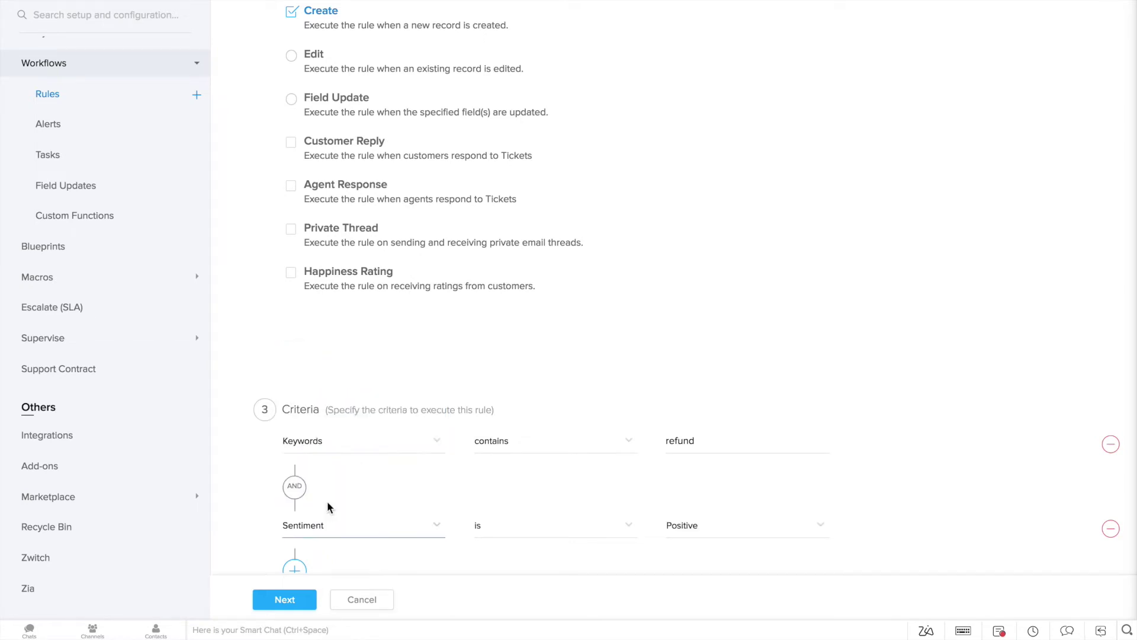
pyautogui.click(682, 534)
pyautogui.click(690, 560)
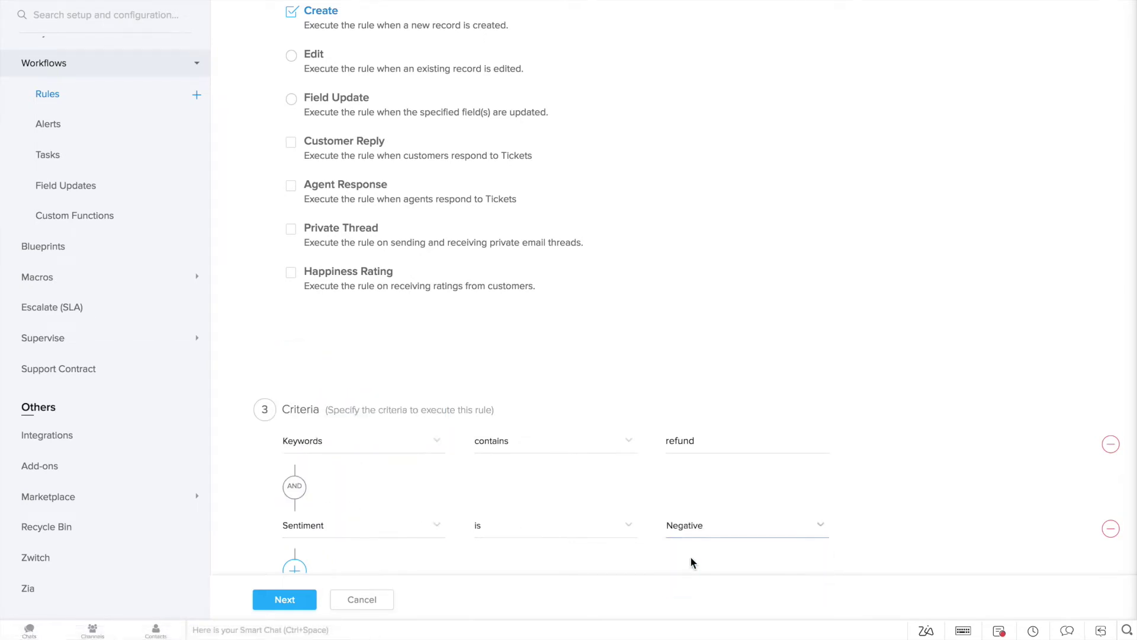
pyautogui.scroll(-2, 864, 499)
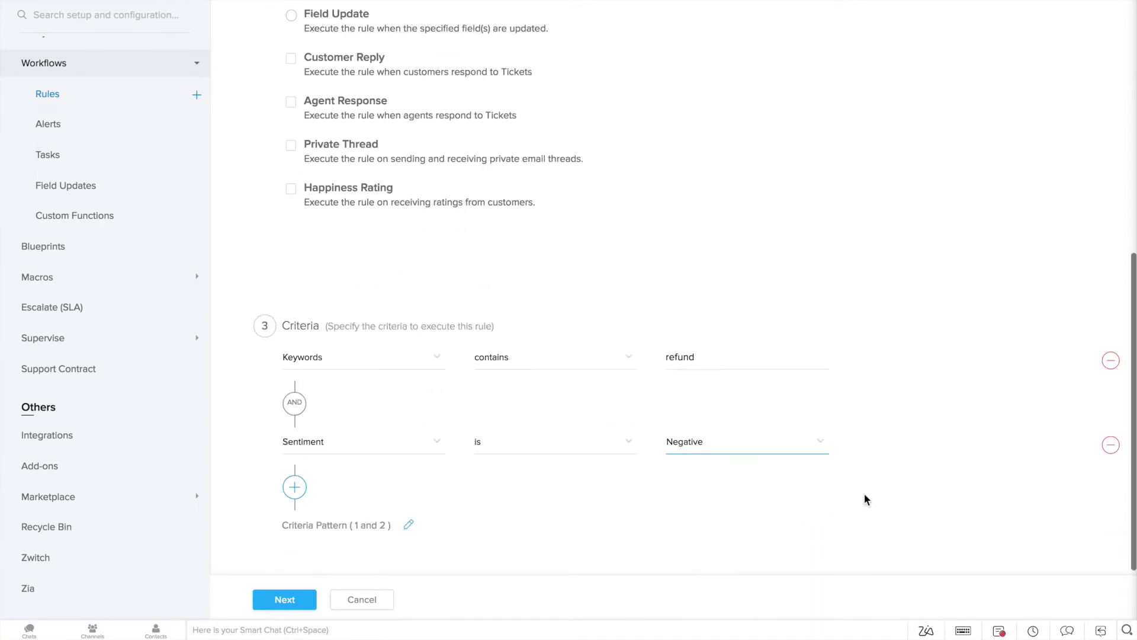
# Step: Begin adding a new email alert as the rule's action
pyautogui.click(287, 599)
pyautogui.click(940, 399)
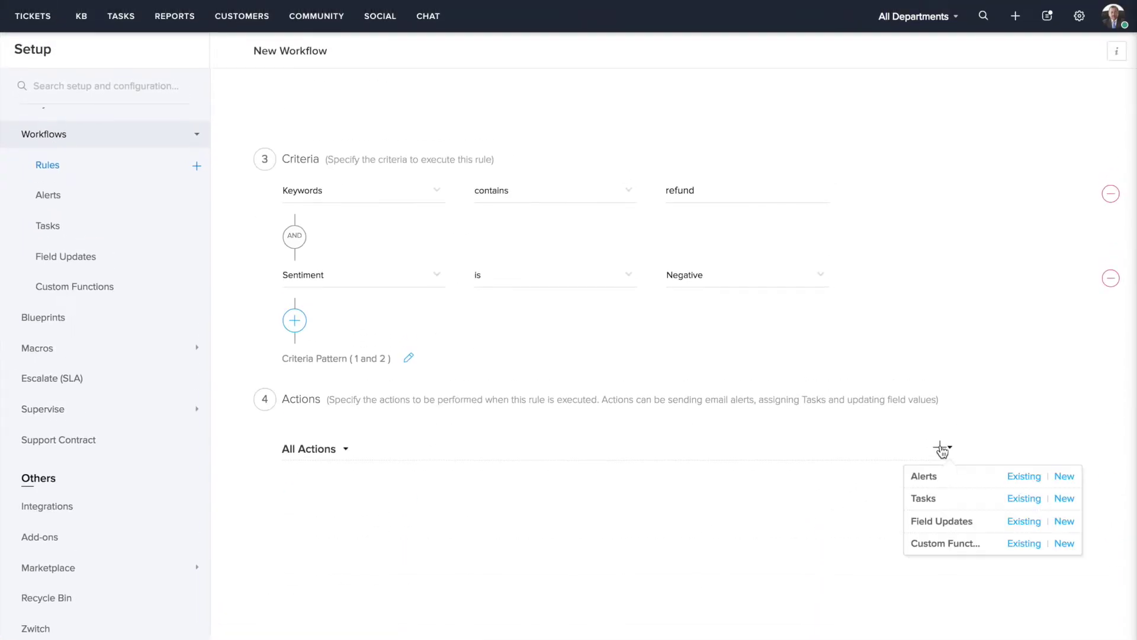
pyautogui.click(1066, 474)
# Step: Name the alert 'Zia Workflow Rule Alert' and send it to three selected agents
pyautogui.write('Zia Workflow Rule Alert')
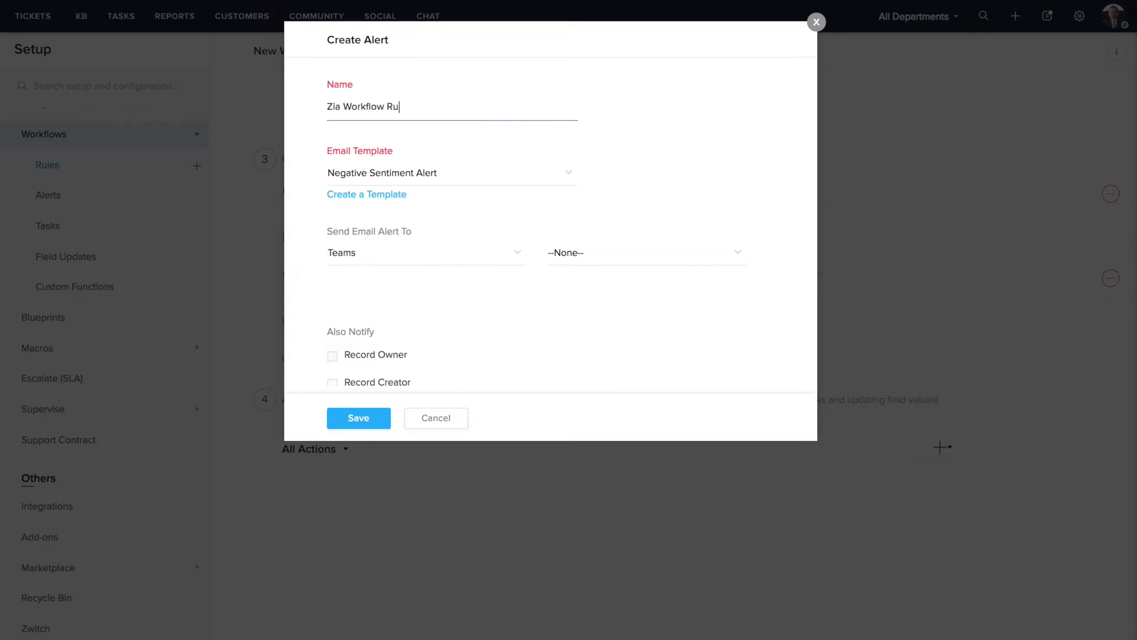
pyautogui.click(464, 254)
pyautogui.click(463, 343)
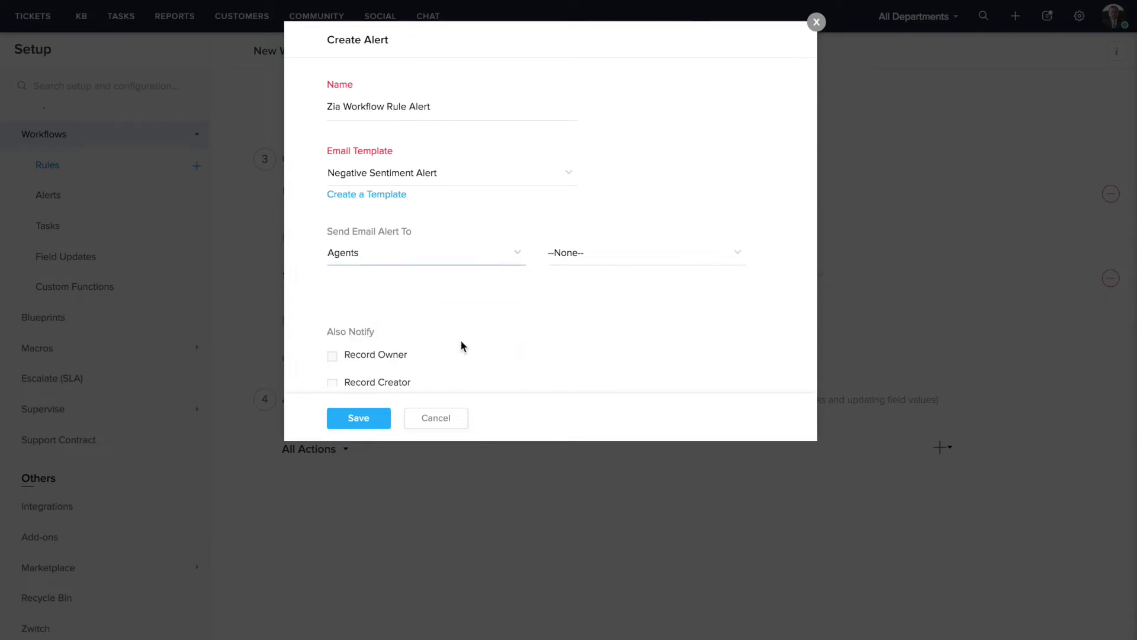
pyautogui.click(586, 258)
pyautogui.click(590, 317)
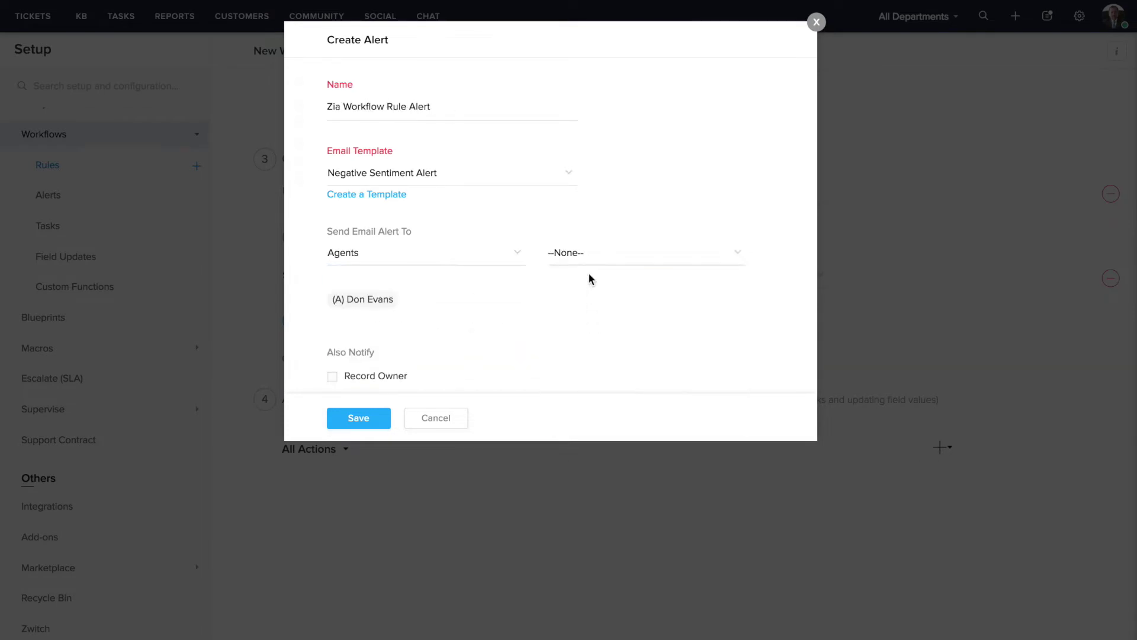
pyautogui.click(589, 254)
pyautogui.click(590, 327)
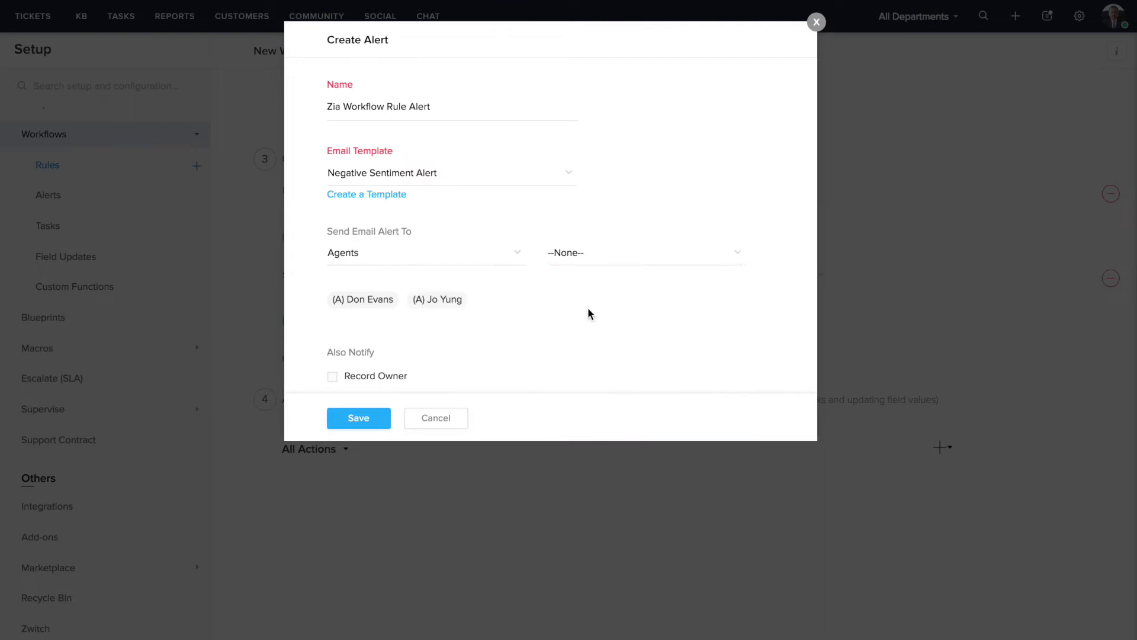
pyautogui.click(601, 254)
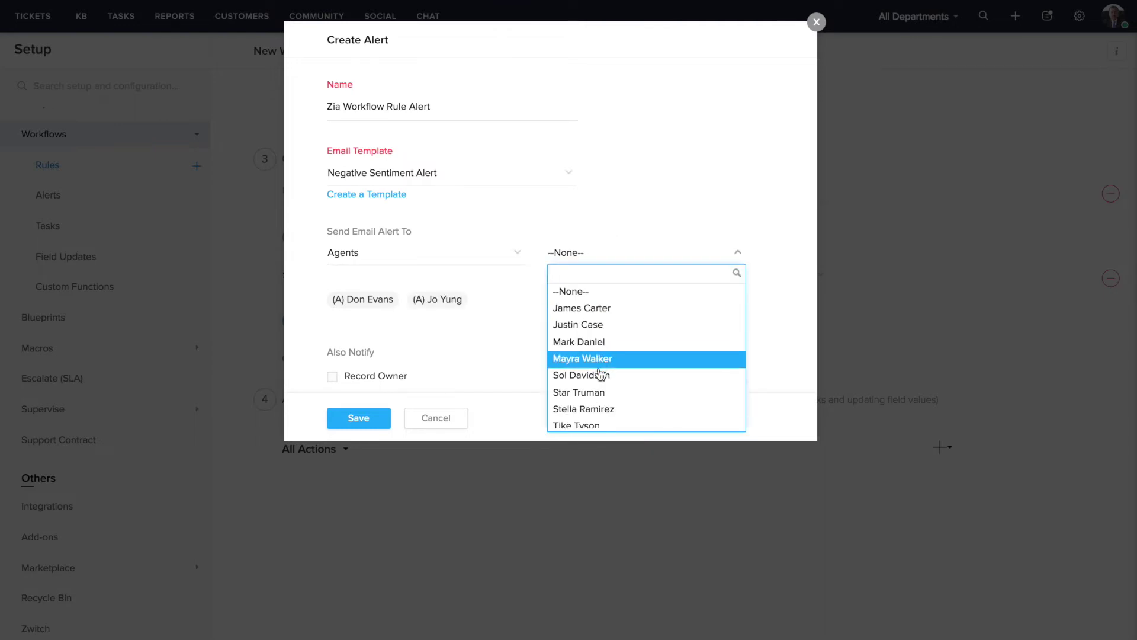
pyautogui.scroll(-1, 600, 371)
pyautogui.click(593, 424)
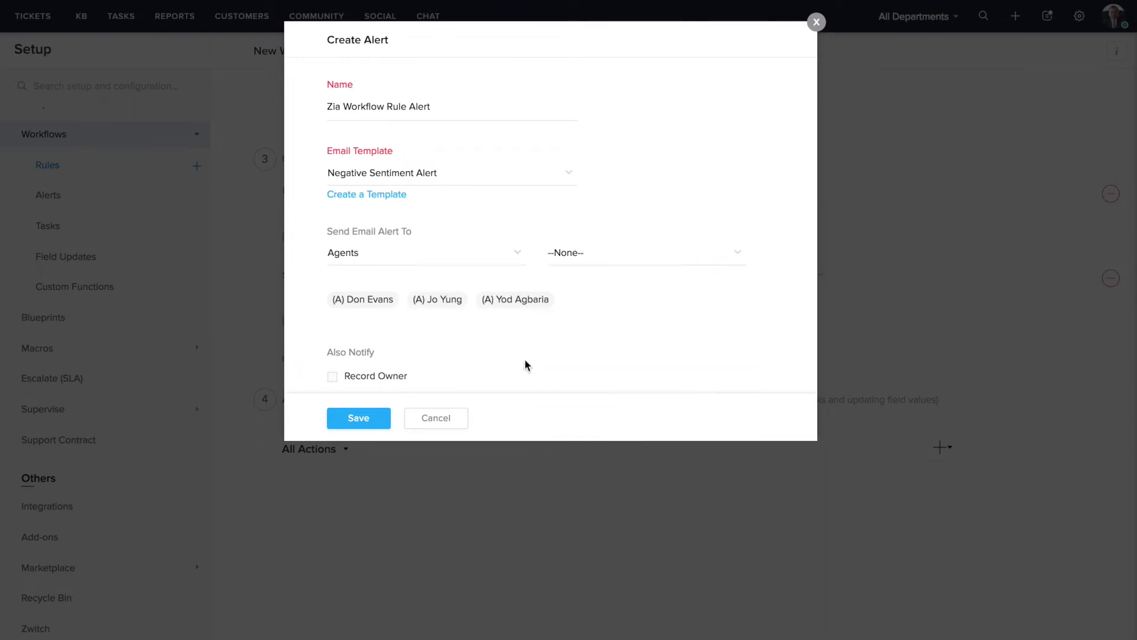
# Step: Also notify the ticket's record owner, then save the alert and the workflow rule
pyautogui.click(332, 376)
pyautogui.click(356, 417)
pyautogui.click(288, 599)
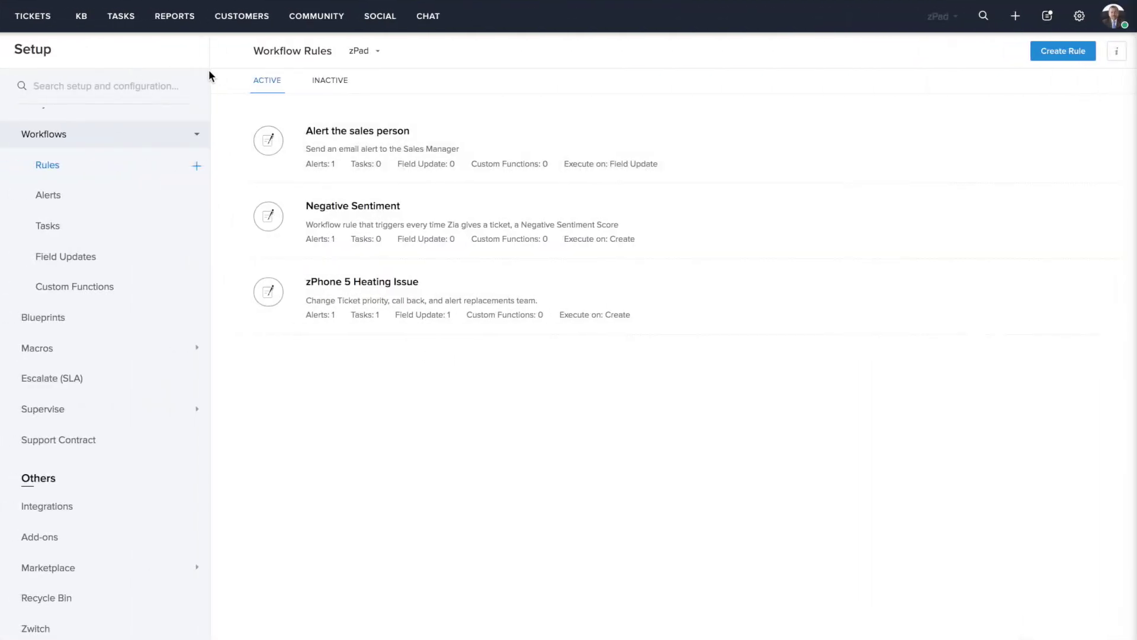
# Step: Go to the Reports section of Zoho Desk
pyautogui.click(179, 23)
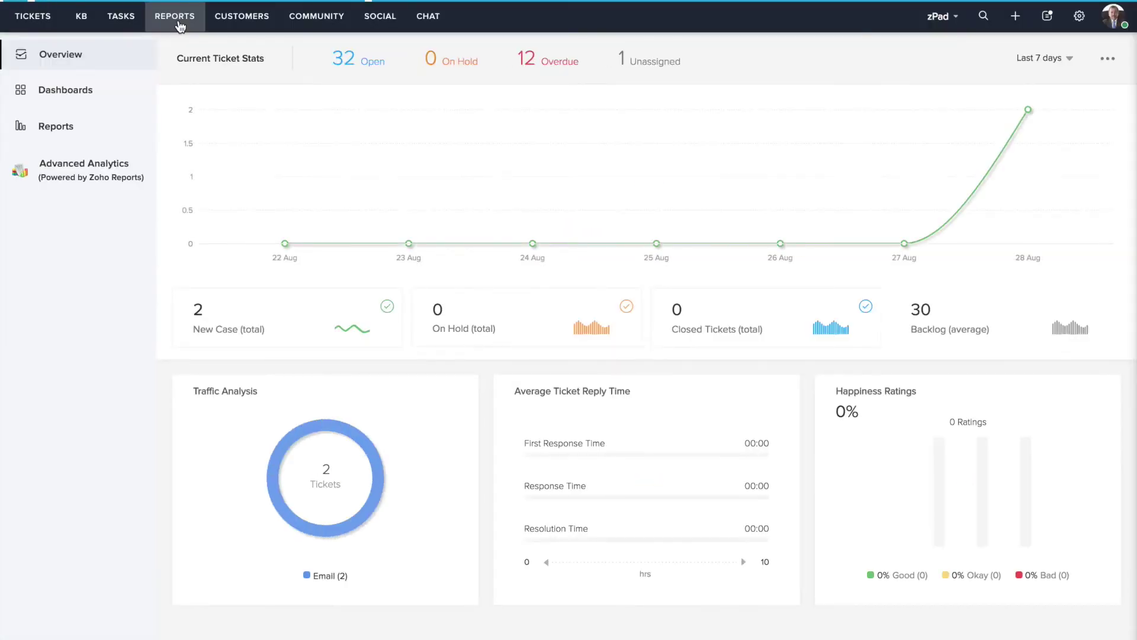
# Step: Open the Zia Dashboard, compare outgoing and incoming responses against trend, and show top 10 auto tags
pyautogui.click(90, 91)
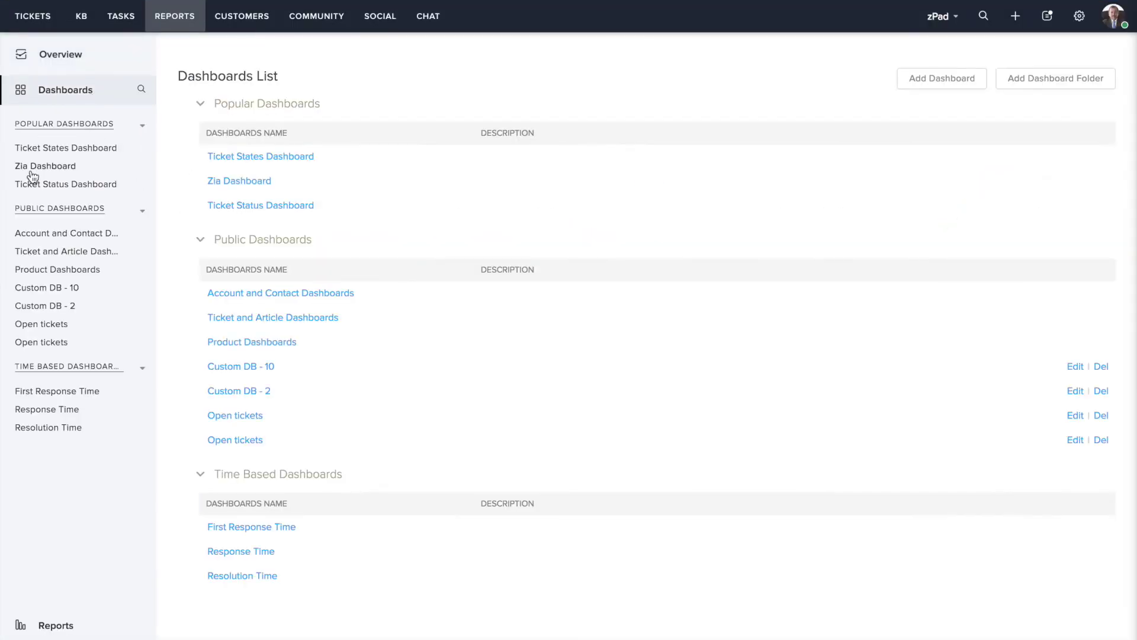
pyautogui.click(60, 171)
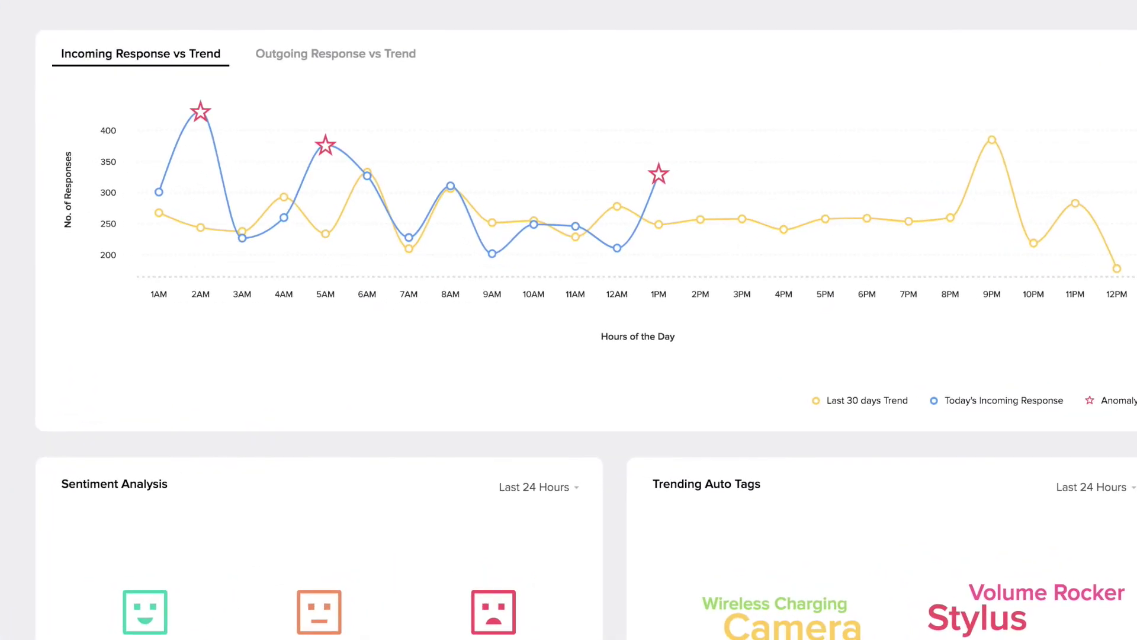
pyautogui.moveTo(655, 176)
pyautogui.click(371, 57)
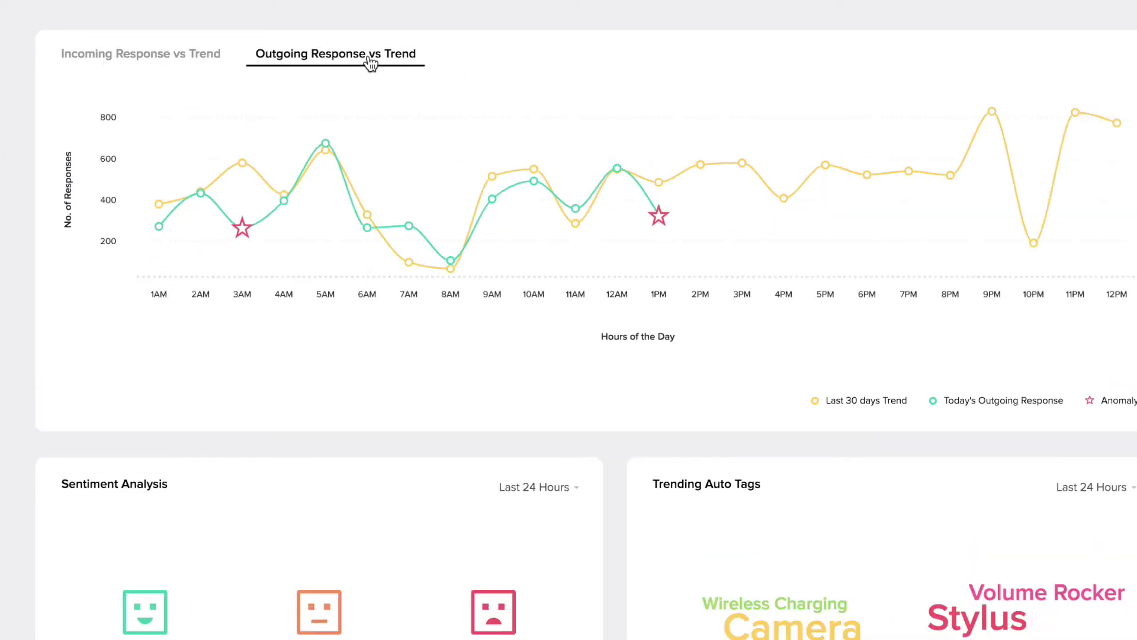
pyautogui.click(173, 58)
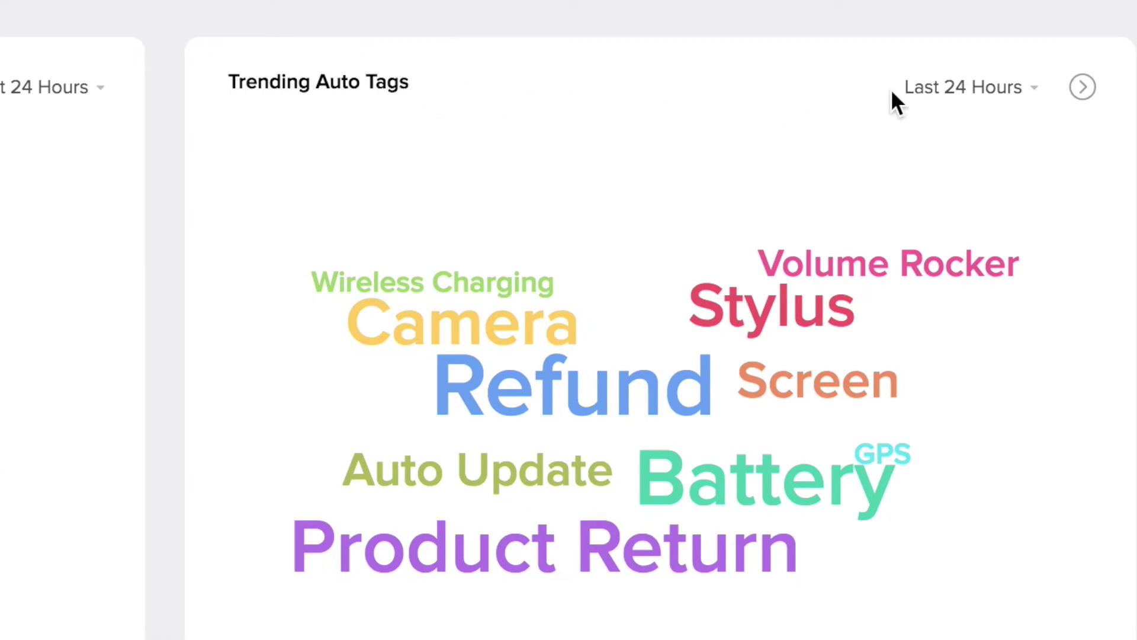
pyautogui.click(1083, 89)
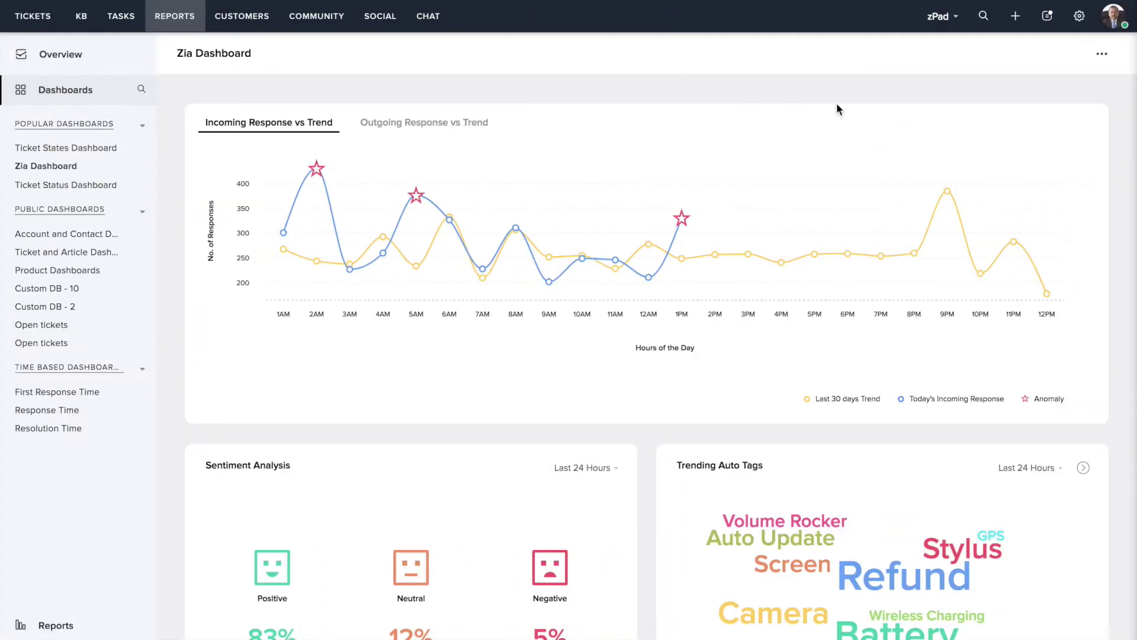
# Step: Open the setup and configuration overview
pyautogui.click(1079, 16)
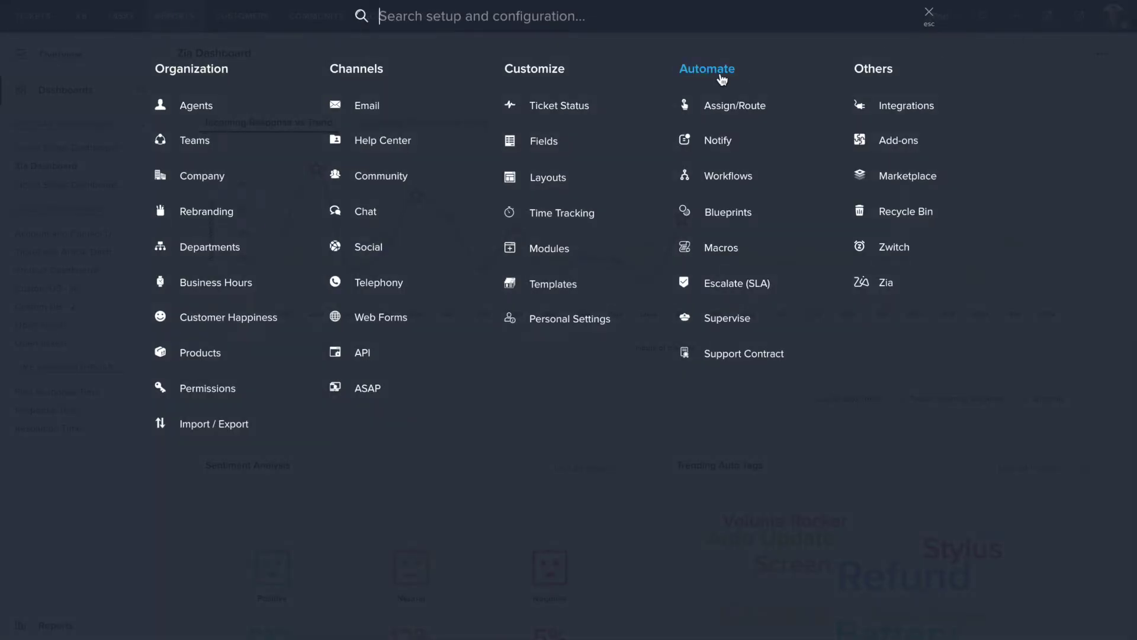
# Step: Create a new team 'Tech Support' described as 'This team handles all engineering-related questions'
pyautogui.click(193, 144)
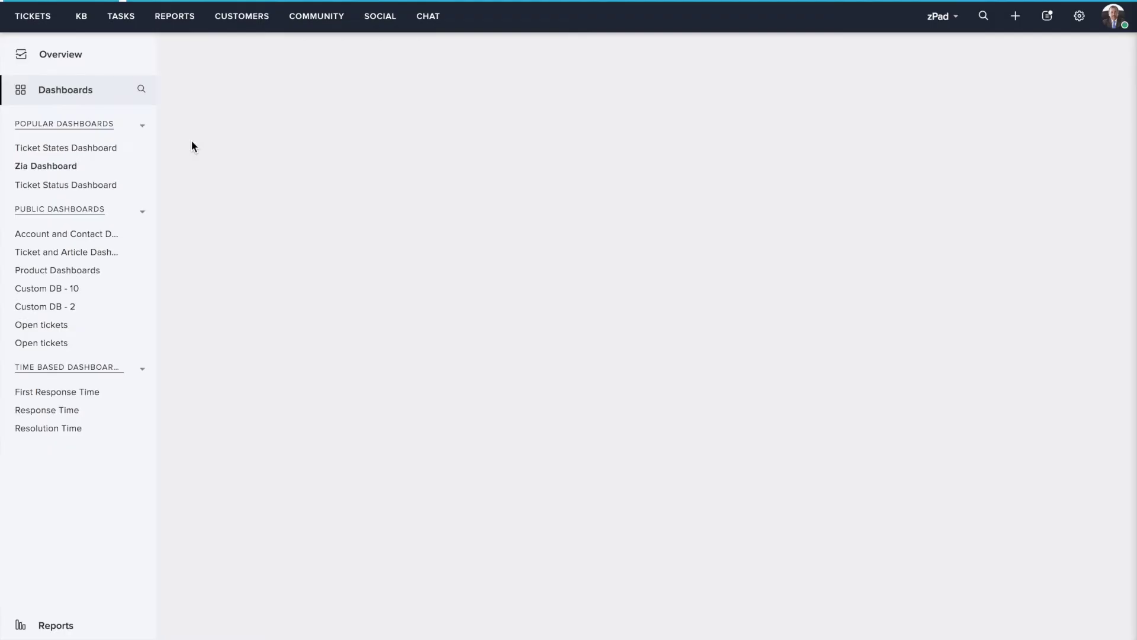
pyautogui.click(1026, 54)
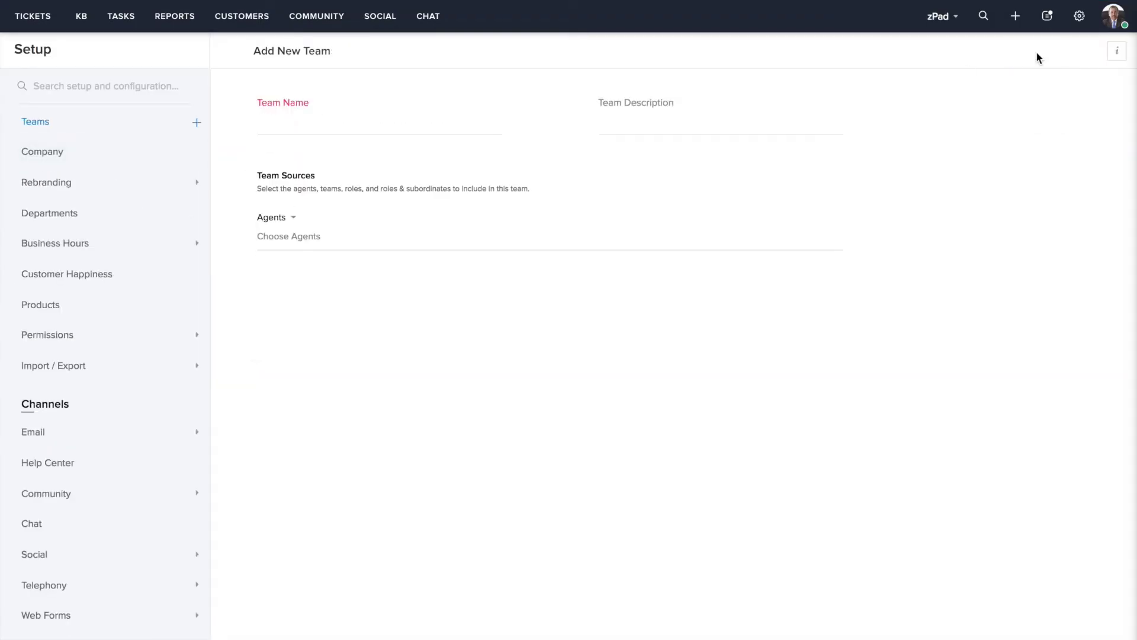
pyautogui.click(265, 127)
pyautogui.write('Tech Support')
pyautogui.click(607, 122)
pyautogui.write('This team han')
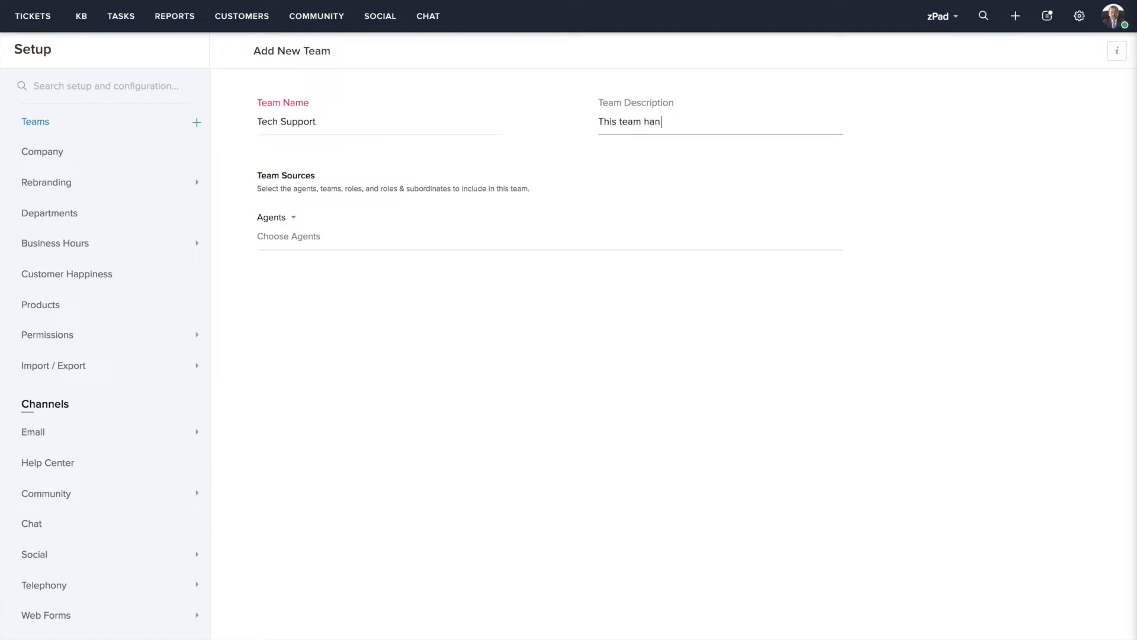
pyautogui.write('dles all engineering-related questions')
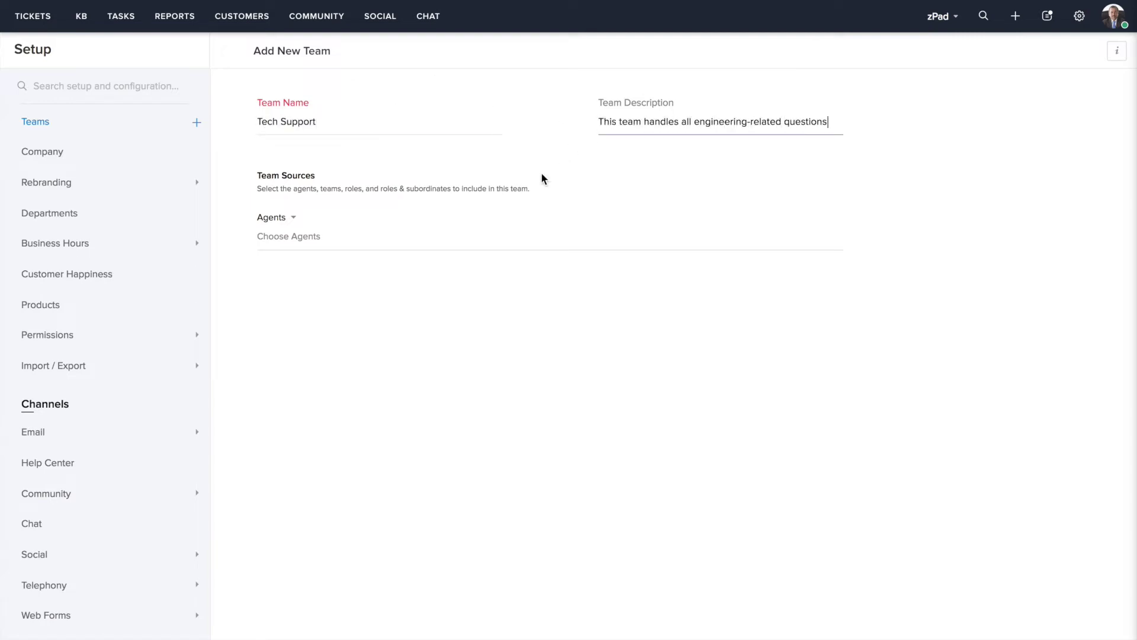
# Step: Add six agents as members of the team
pyautogui.click(298, 236)
pyautogui.click(338, 308)
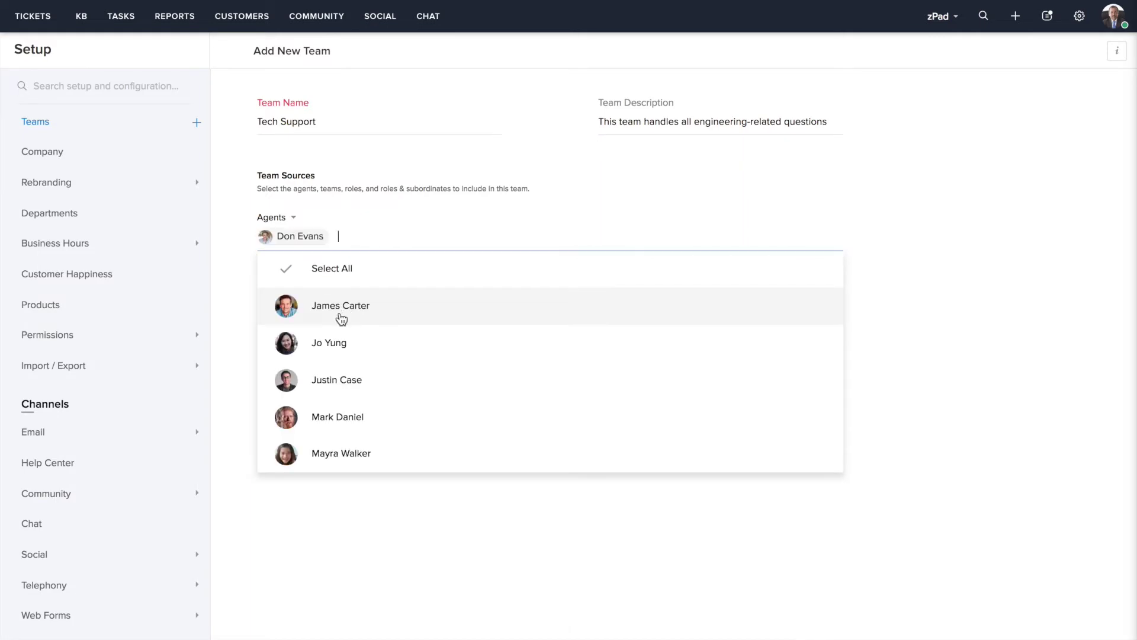
pyautogui.click(342, 318)
pyautogui.click(338, 317)
pyautogui.click(345, 388)
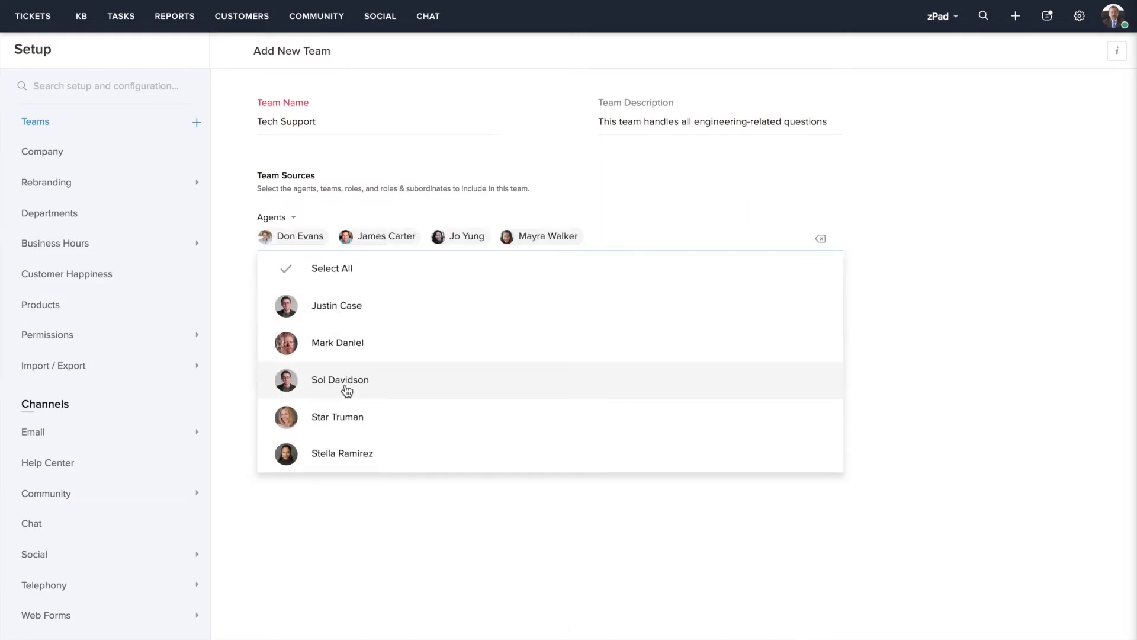
pyautogui.click(345, 416)
pyautogui.click(345, 417)
pyautogui.click(383, 519)
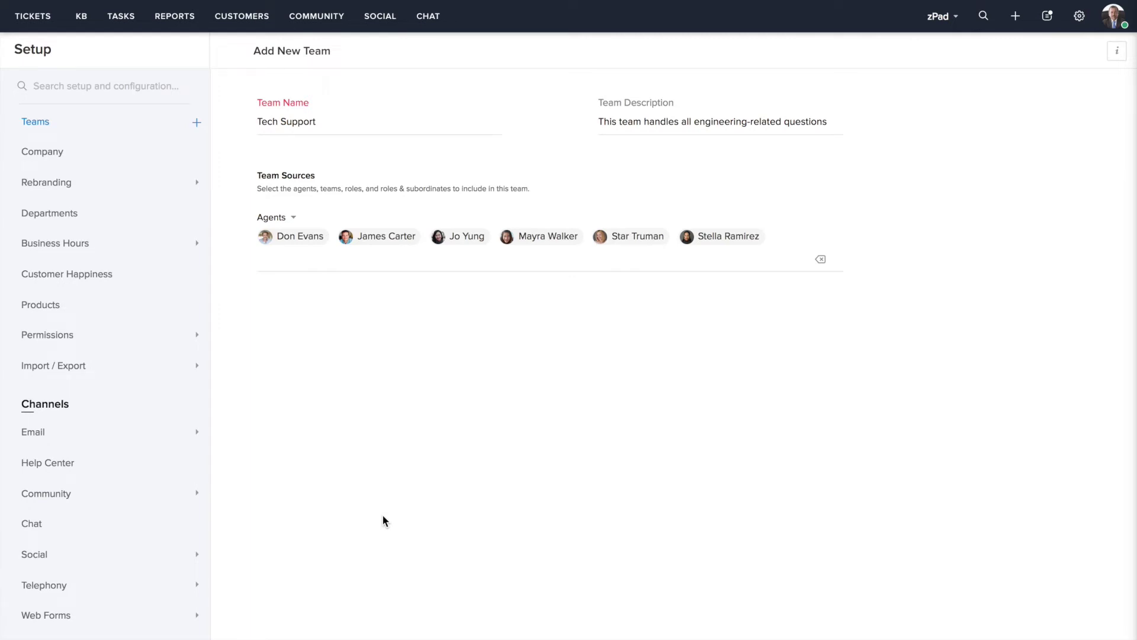
# Step: Try the Teams source type, selecting the Network Engineers team
pyautogui.click(290, 217)
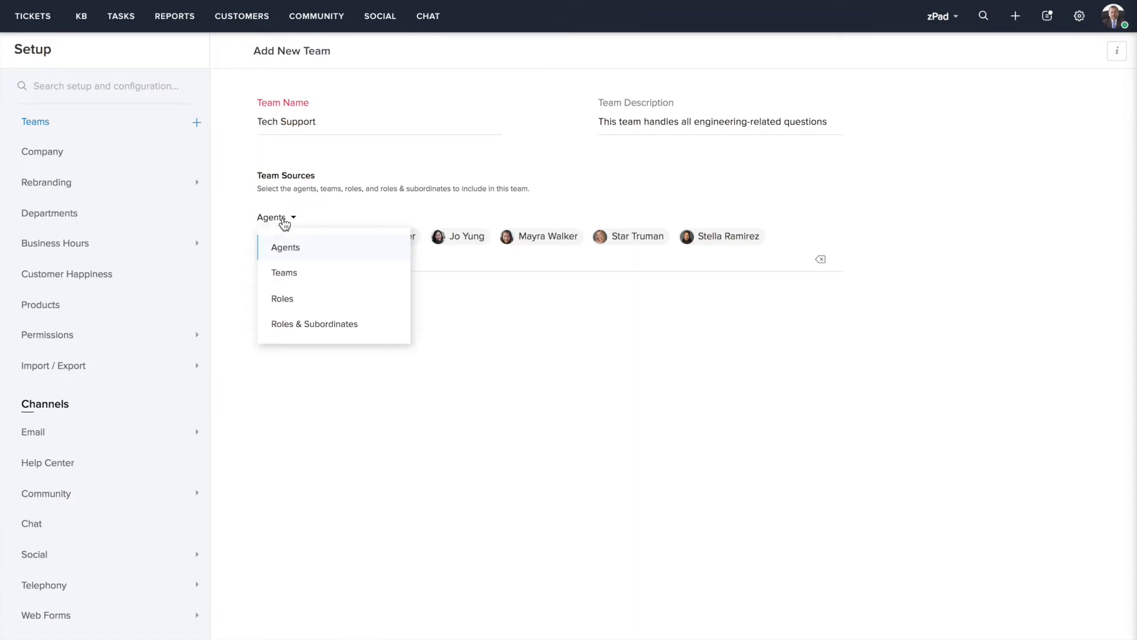
pyautogui.click(296, 272)
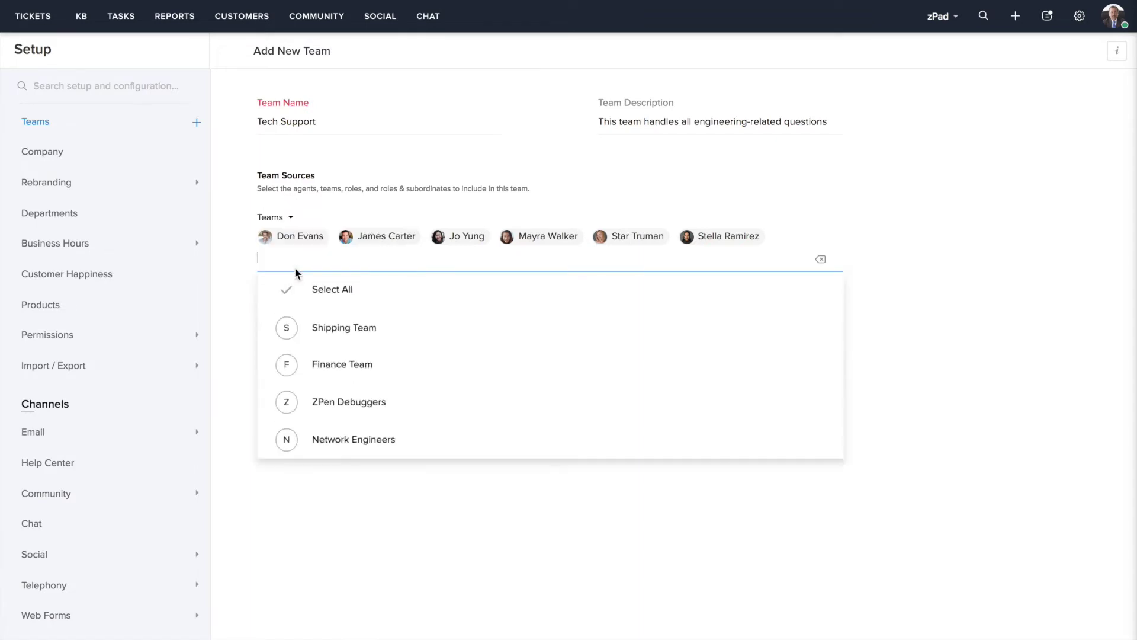
pyautogui.click(373, 438)
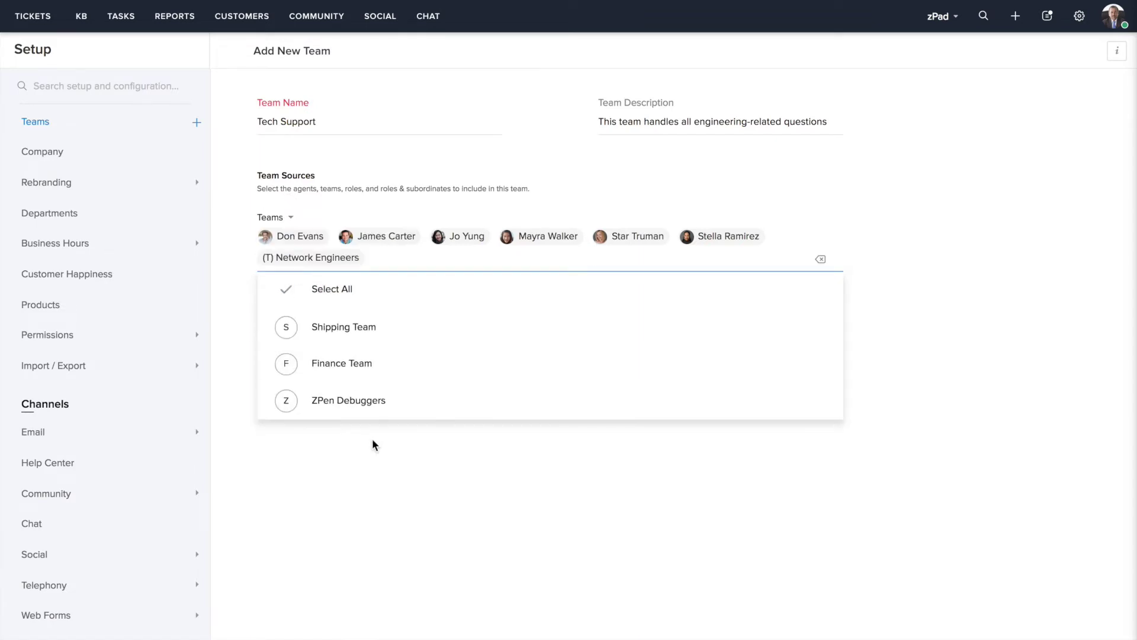
pyautogui.click(289, 217)
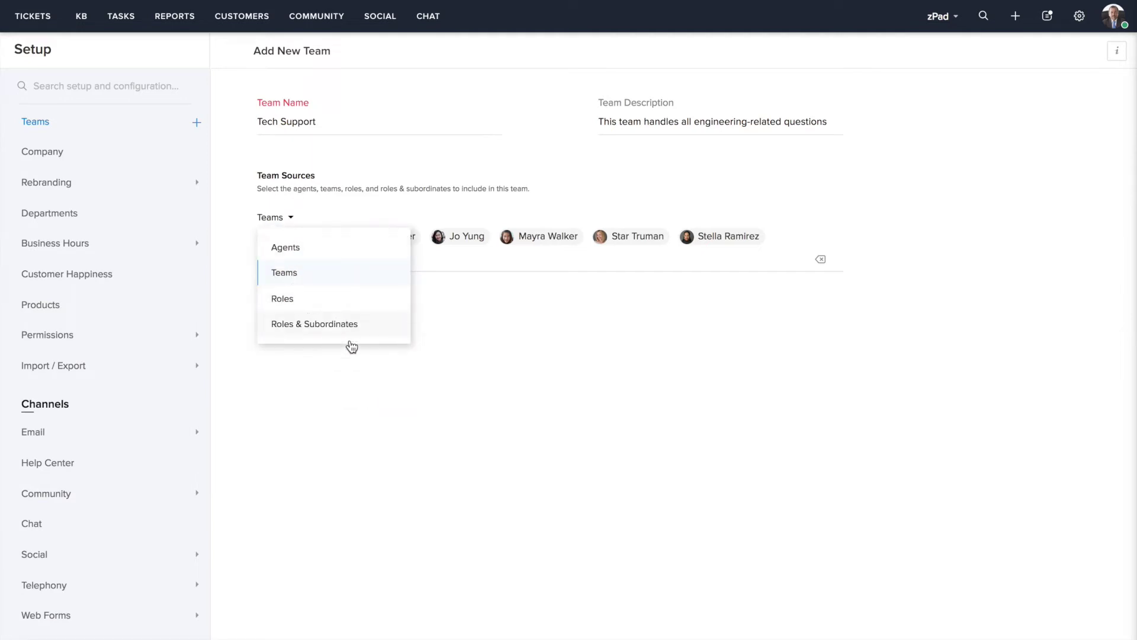
pyautogui.click(368, 391)
# Step: Save the new Tech Support team
pyautogui.scroll(-1, 326, 628)
pyautogui.click(315, 612)
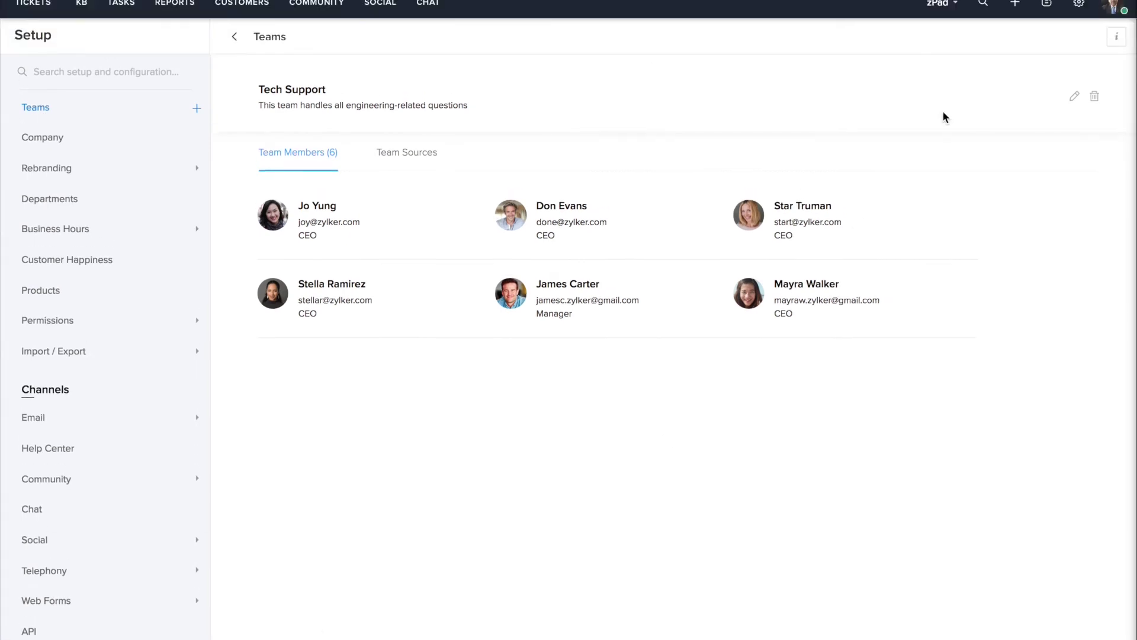
pyautogui.click(1077, 18)
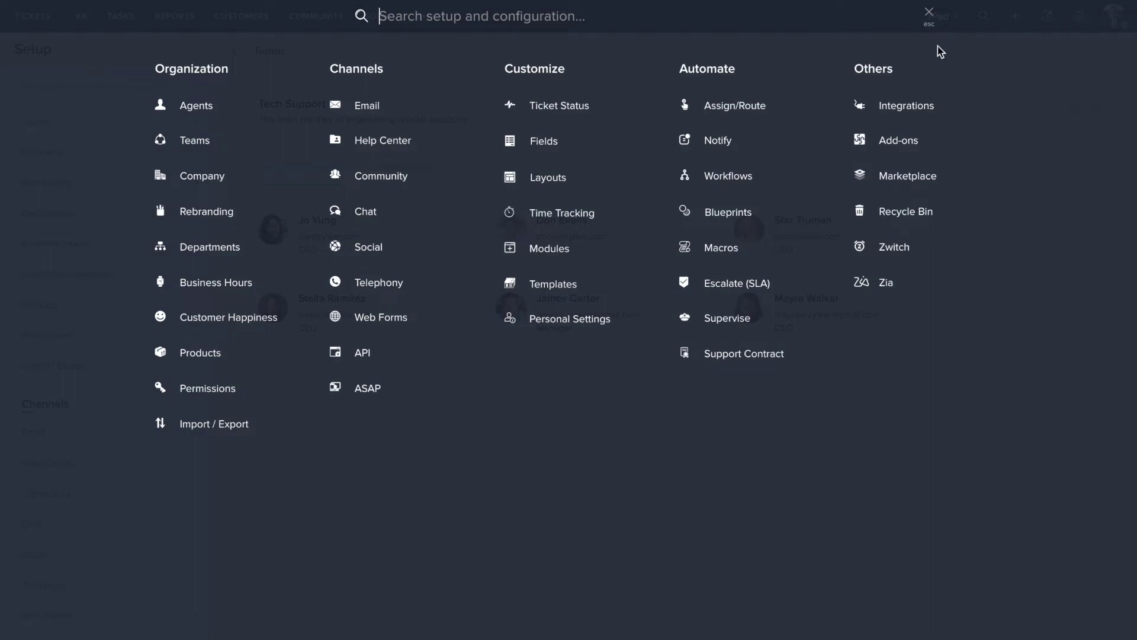
# Step: Open the Returns assignment rule and set it to move matching tickets to zPad
pyautogui.click(742, 107)
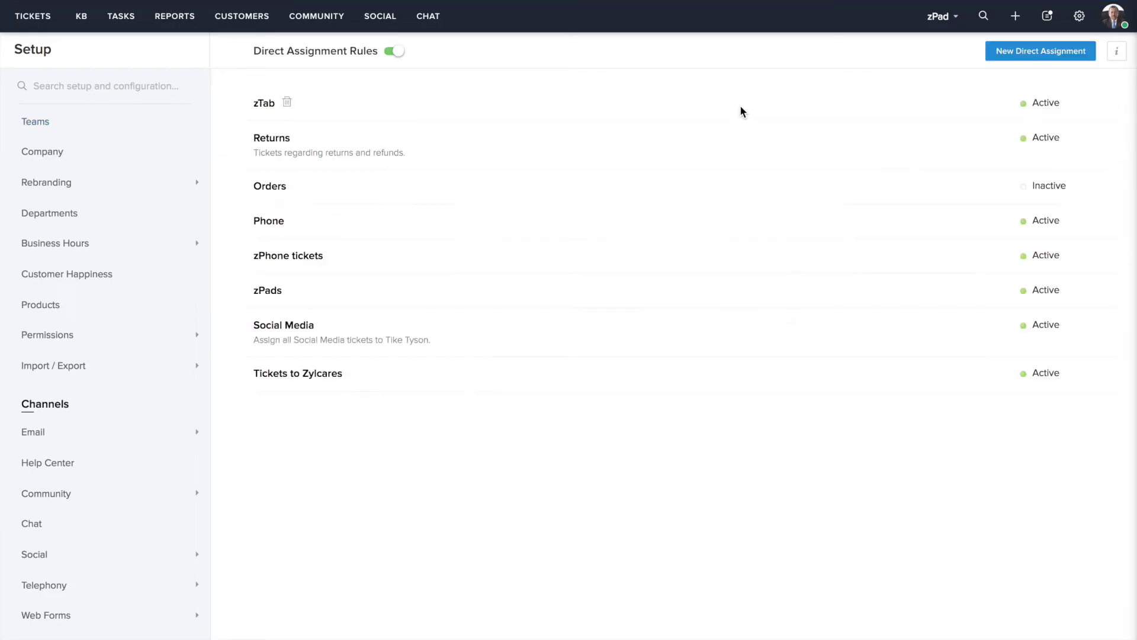
pyautogui.click(272, 138)
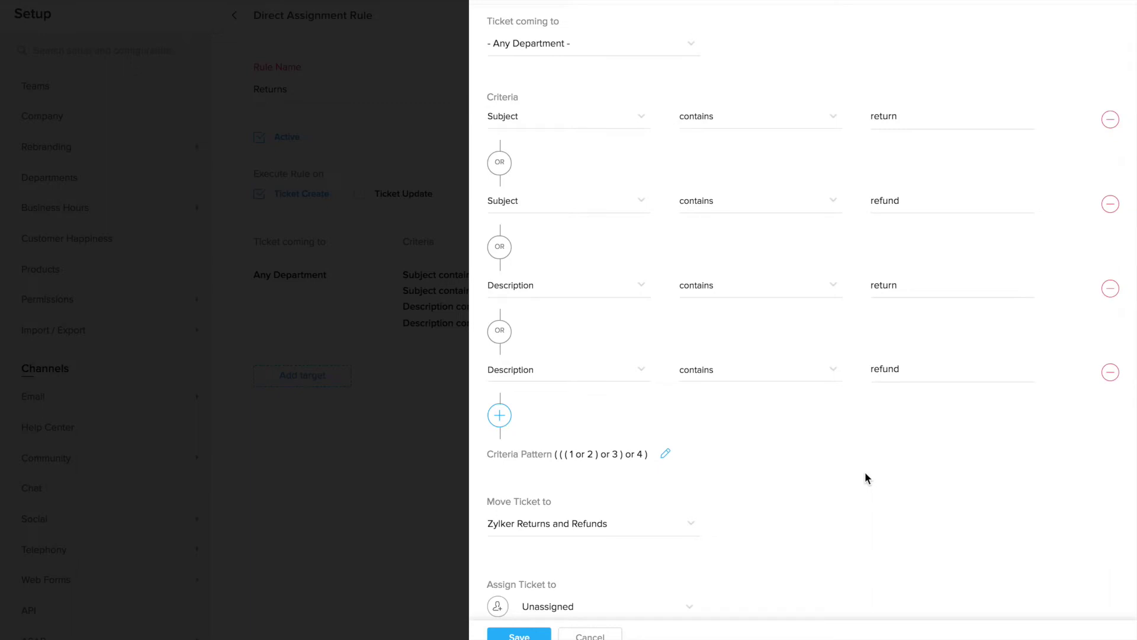
pyautogui.scroll(-1, 865, 471)
pyautogui.click(675, 489)
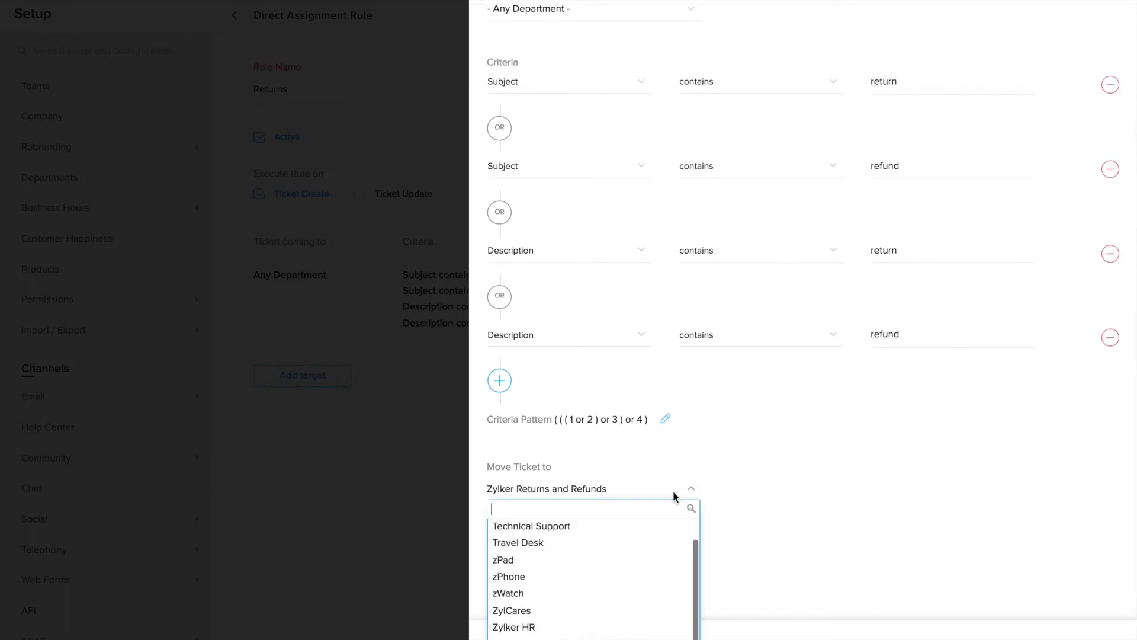
pyautogui.click(650, 563)
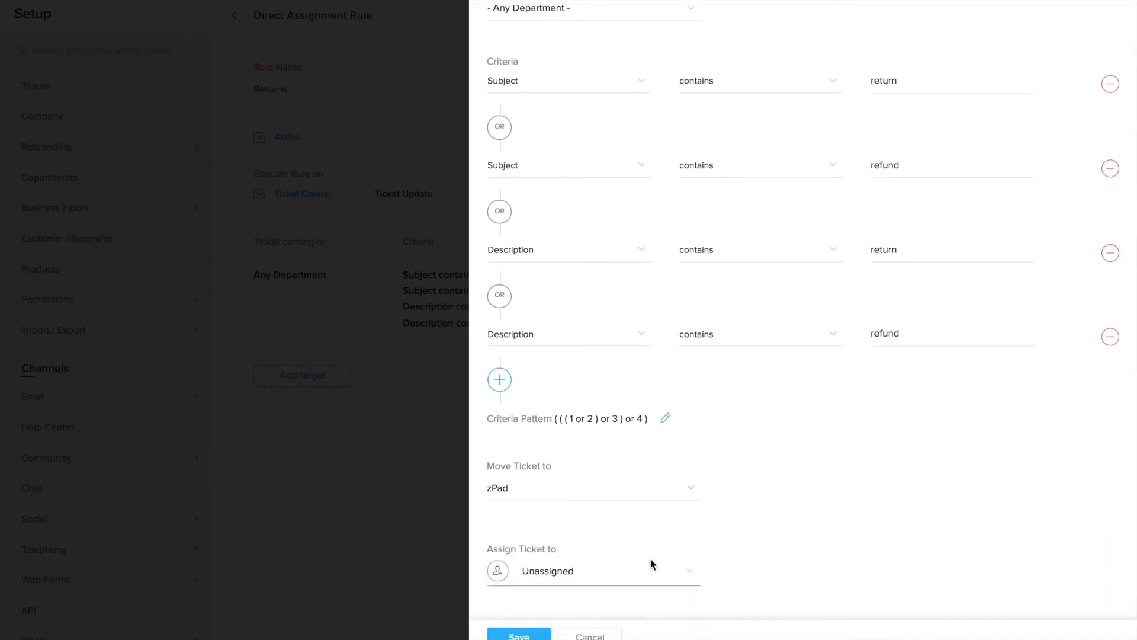
# Step: Assign matching tickets to the Tech Support team and save the Returns rule
pyautogui.scroll(-1, 685, 568)
pyautogui.click(686, 557)
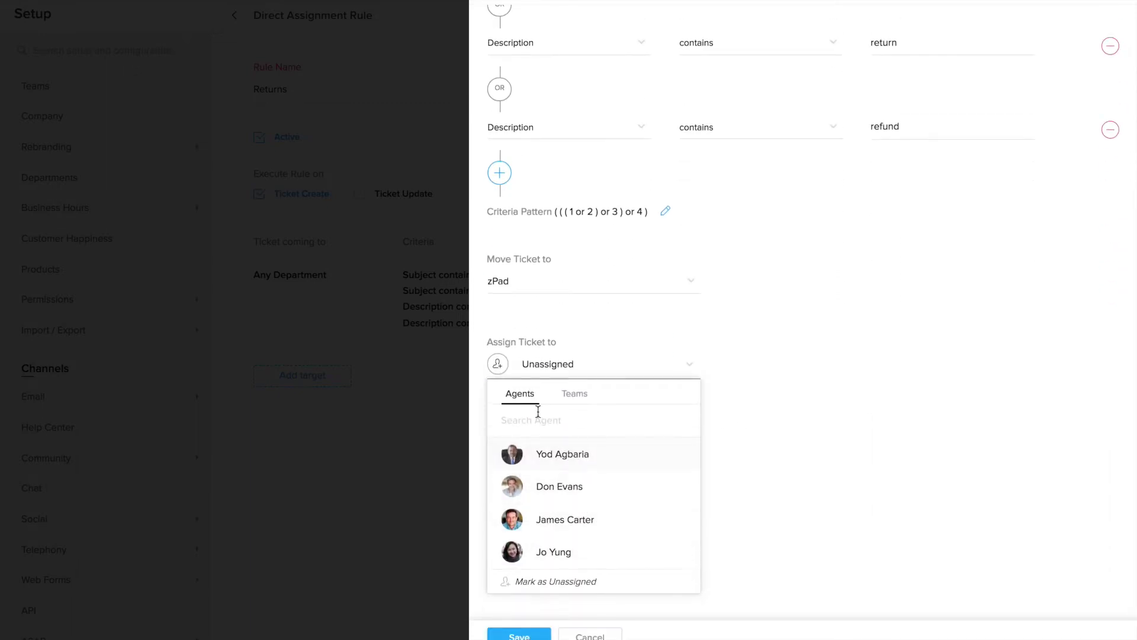
pyautogui.click(579, 396)
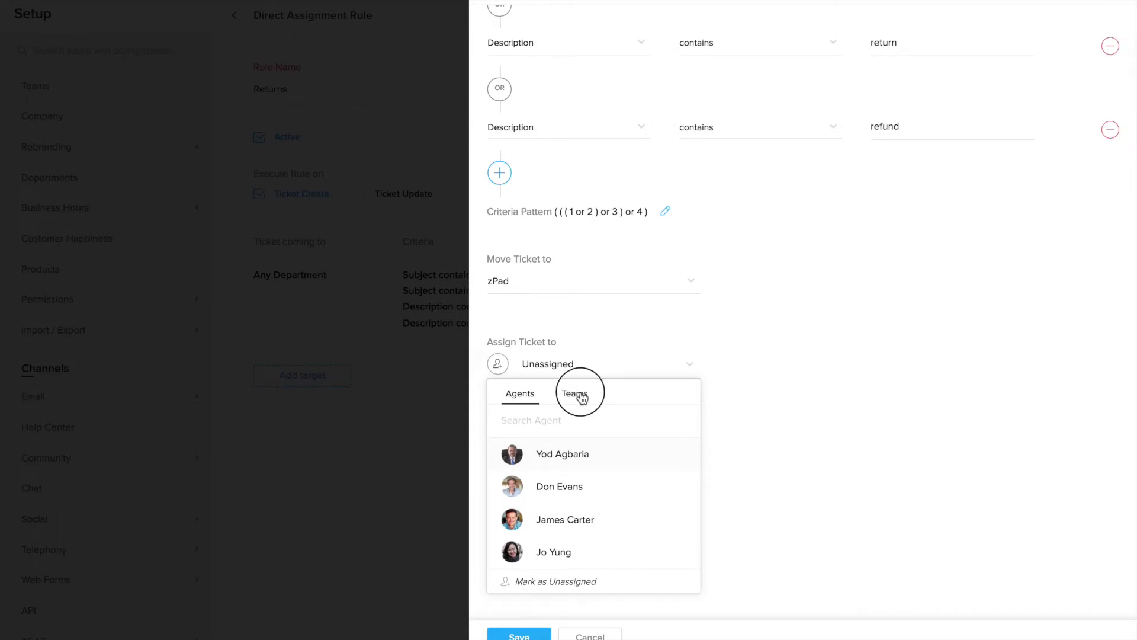
pyautogui.scroll(-1, 591, 492)
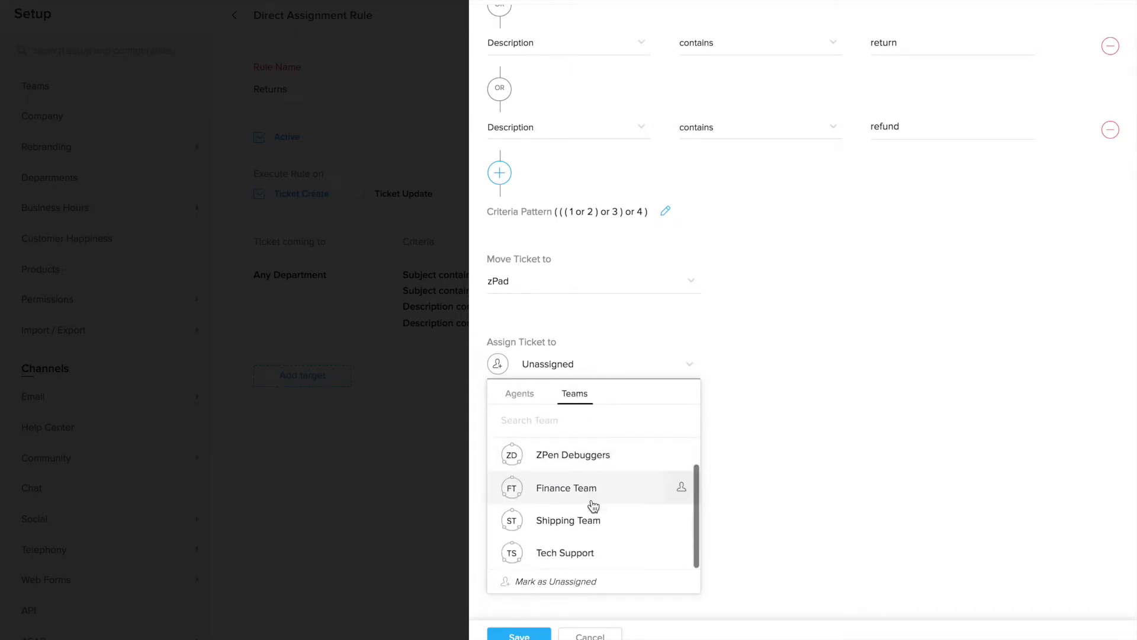
pyautogui.click(588, 554)
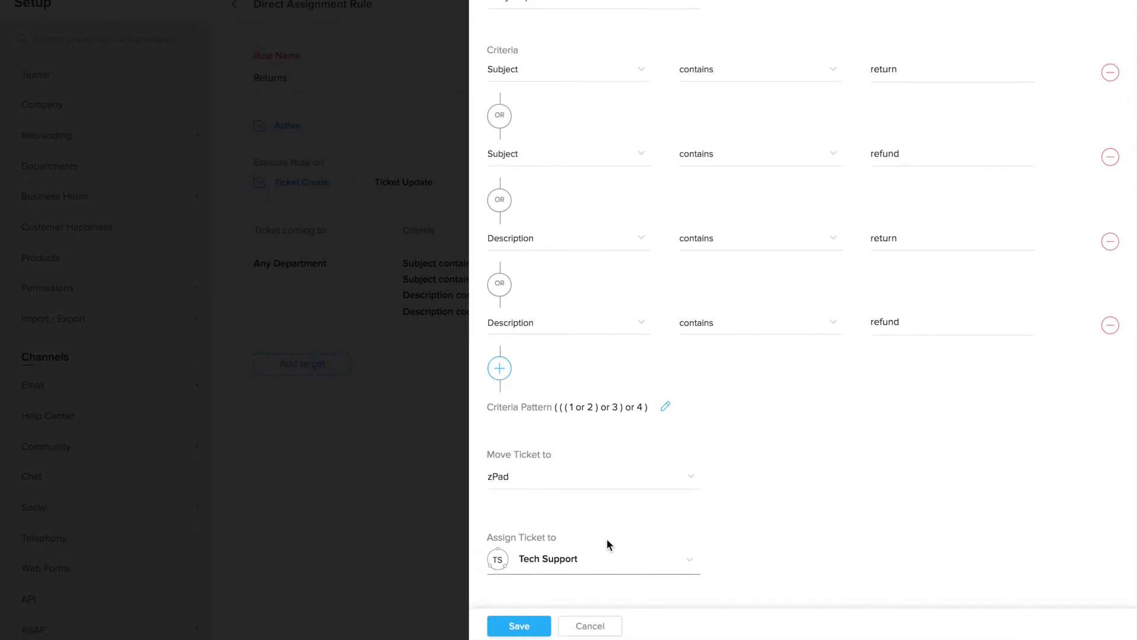
pyautogui.click(519, 602)
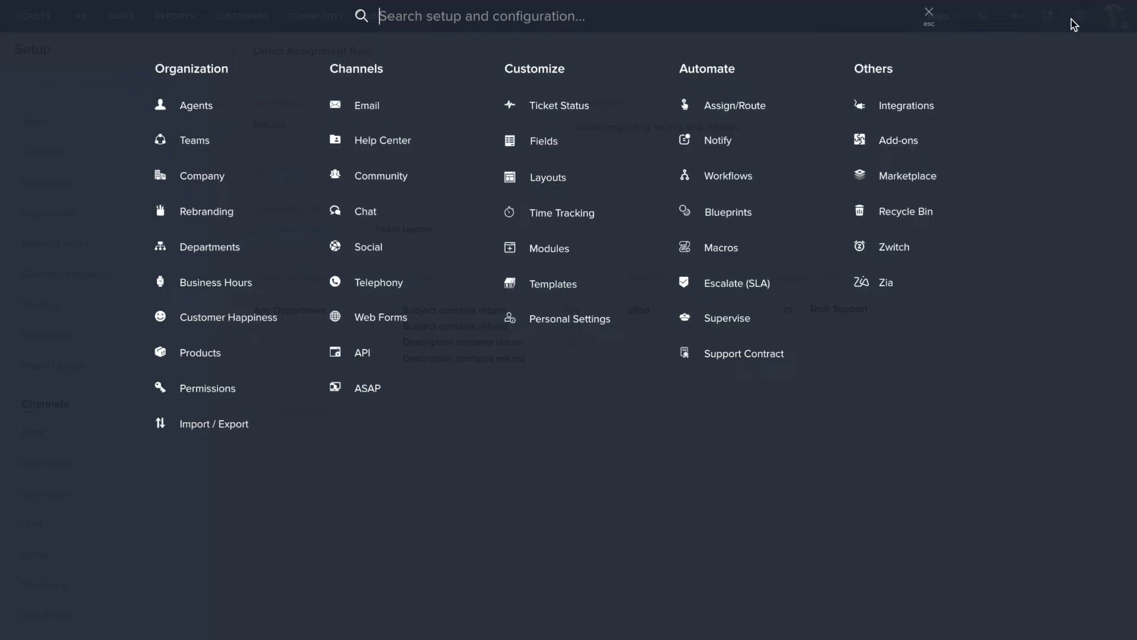
pyautogui.click(728, 174)
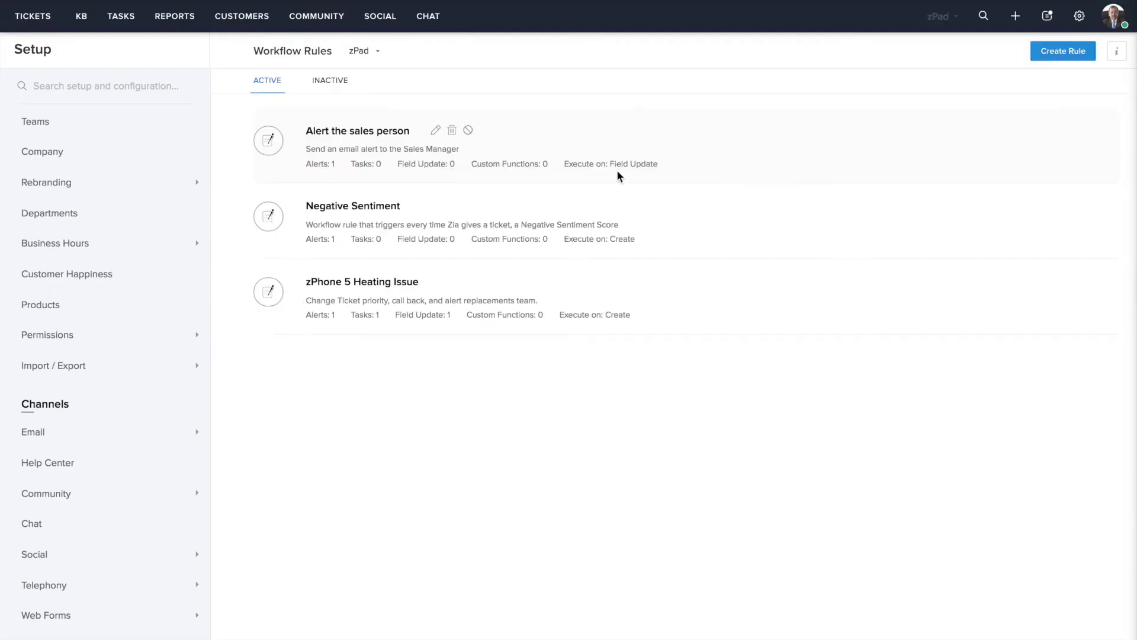
# Step: Add the Tech Support team as a recipient of the Negative Sentiment rule's Zia Workflow Rule Alert
pyautogui.click(330, 204)
pyautogui.scroll(-10, 331, 203)
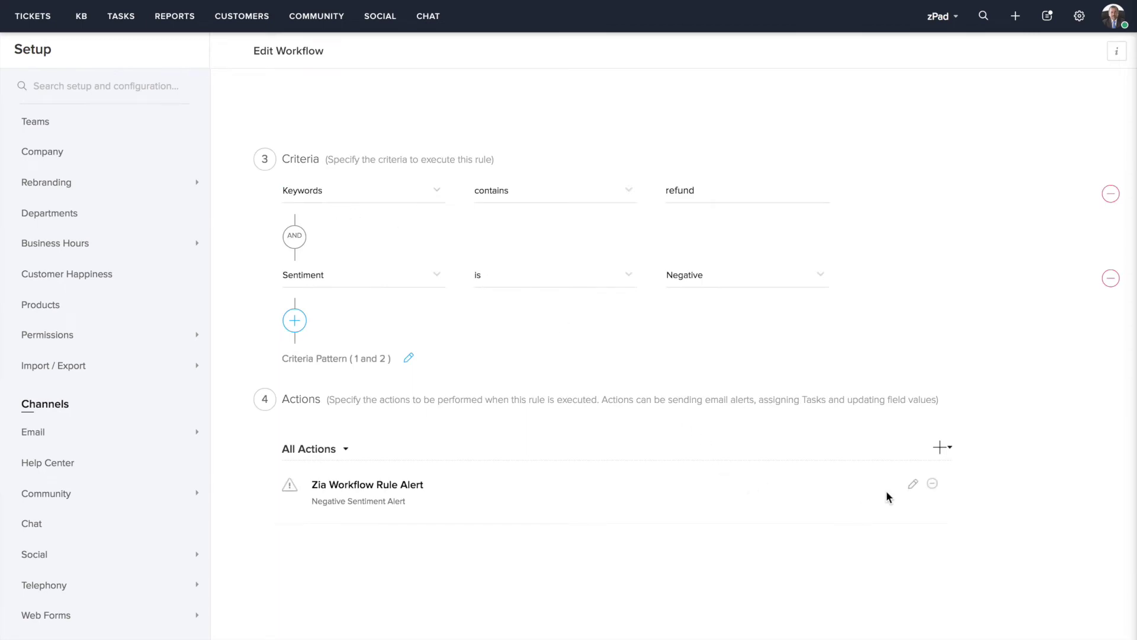
pyautogui.click(913, 483)
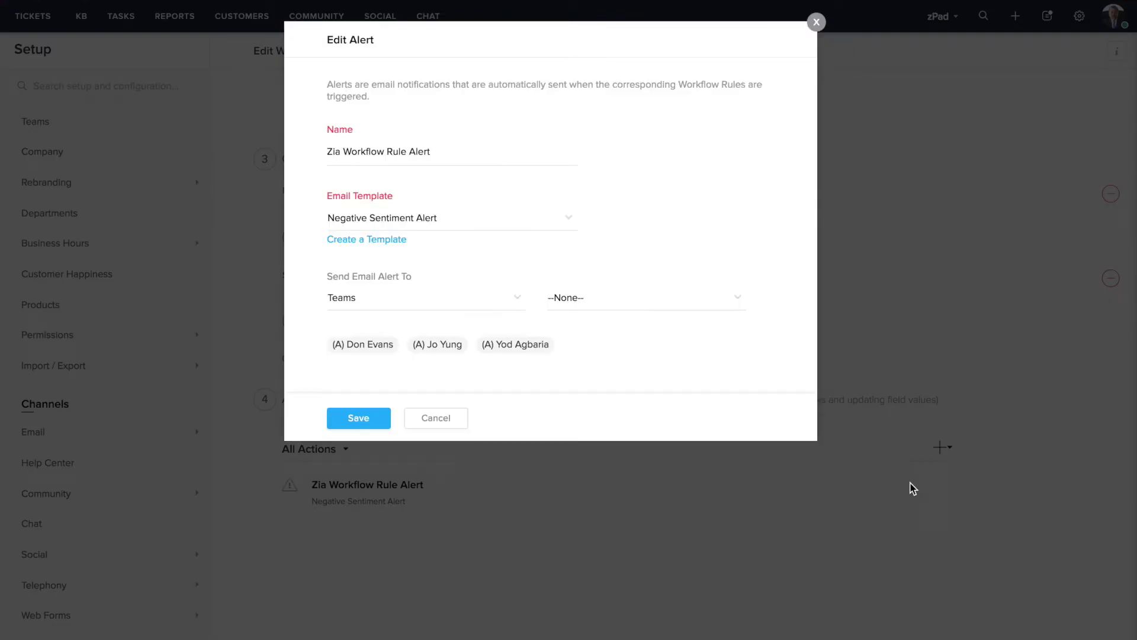
pyautogui.click(500, 301)
pyautogui.click(512, 337)
pyautogui.click(638, 300)
pyautogui.click(652, 423)
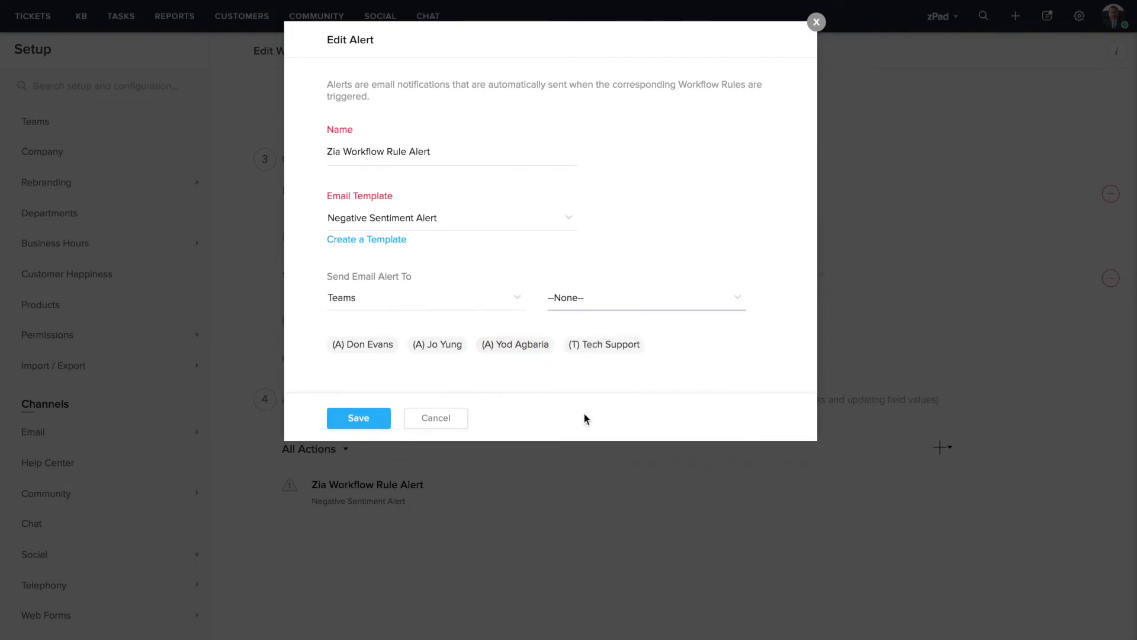
pyautogui.click(349, 418)
pyautogui.click(941, 448)
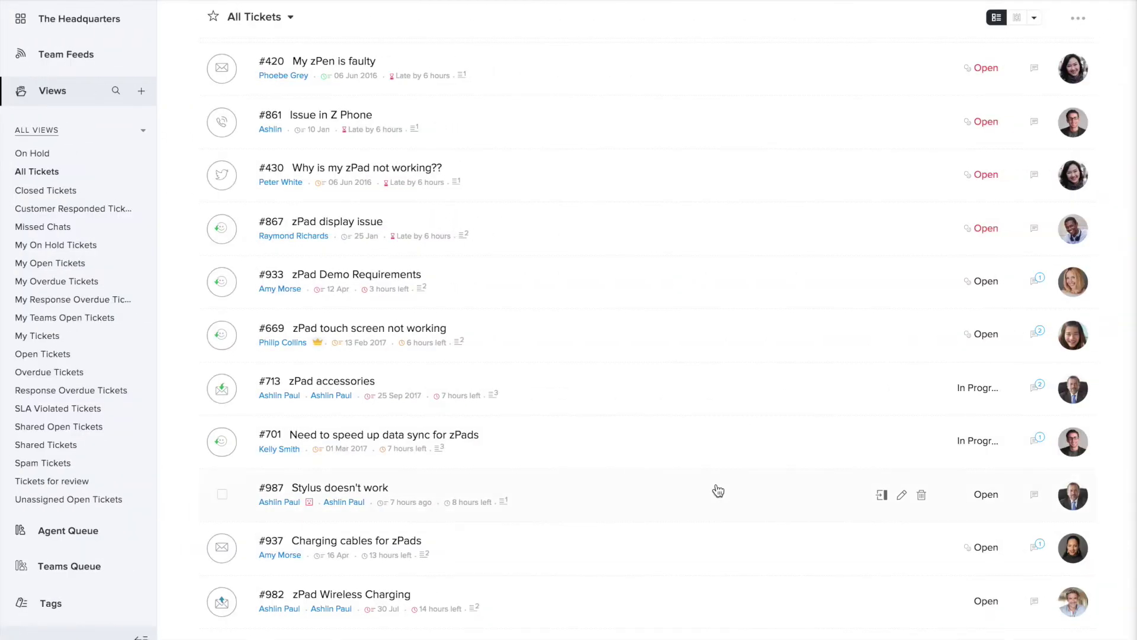
# Step: Open ticket #987 'Stylus doesn't work', view the Chats panel, and start a private comment
pyautogui.click(718, 490)
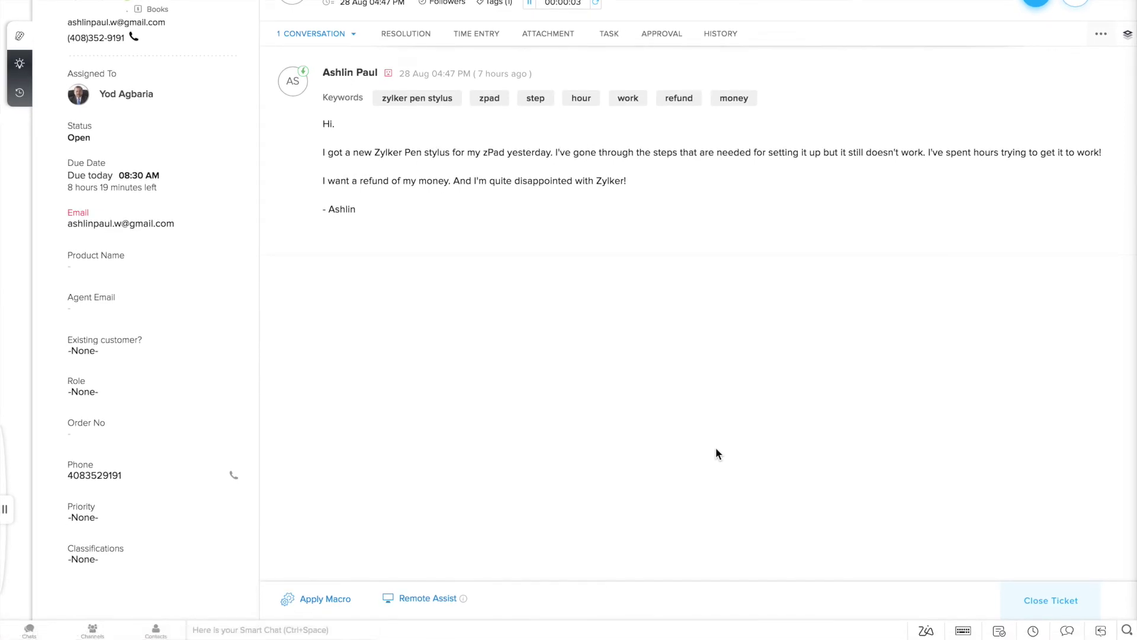
pyautogui.click(29, 629)
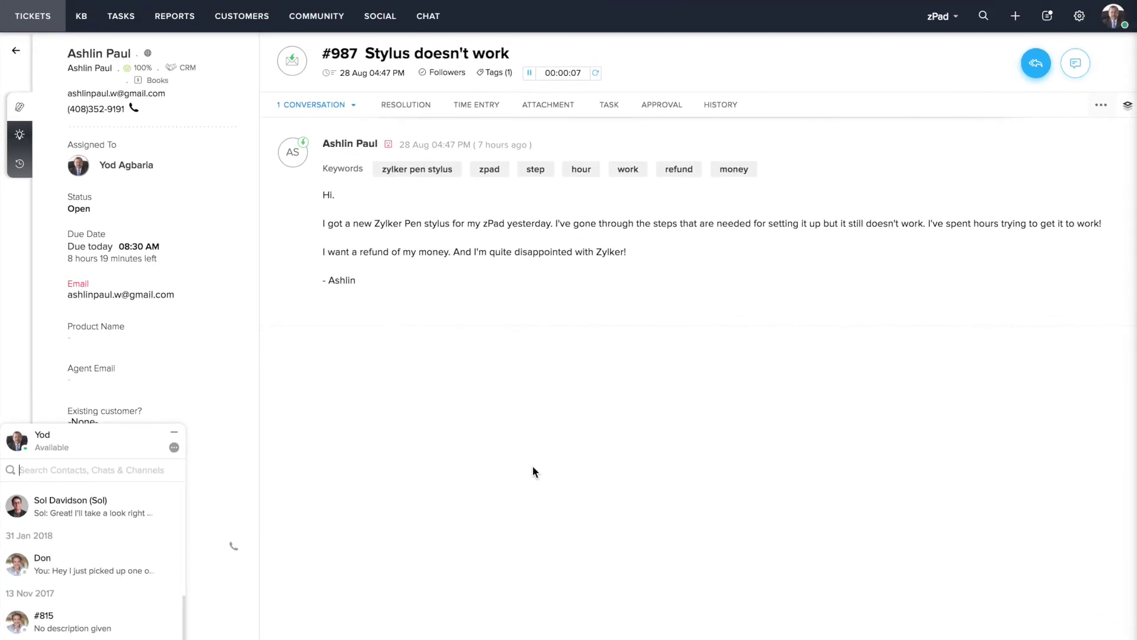
pyautogui.click(1075, 63)
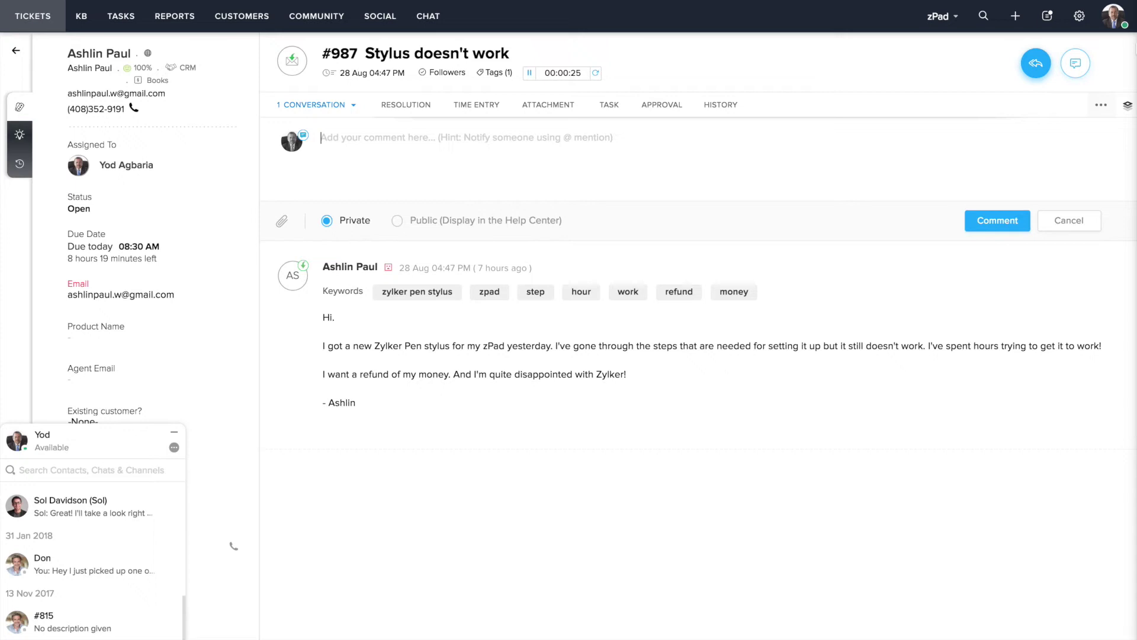
# Step: Begin sharing ticket #987 with Zylker Returns and Refunds and look over the access levels
pyautogui.click(1100, 107)
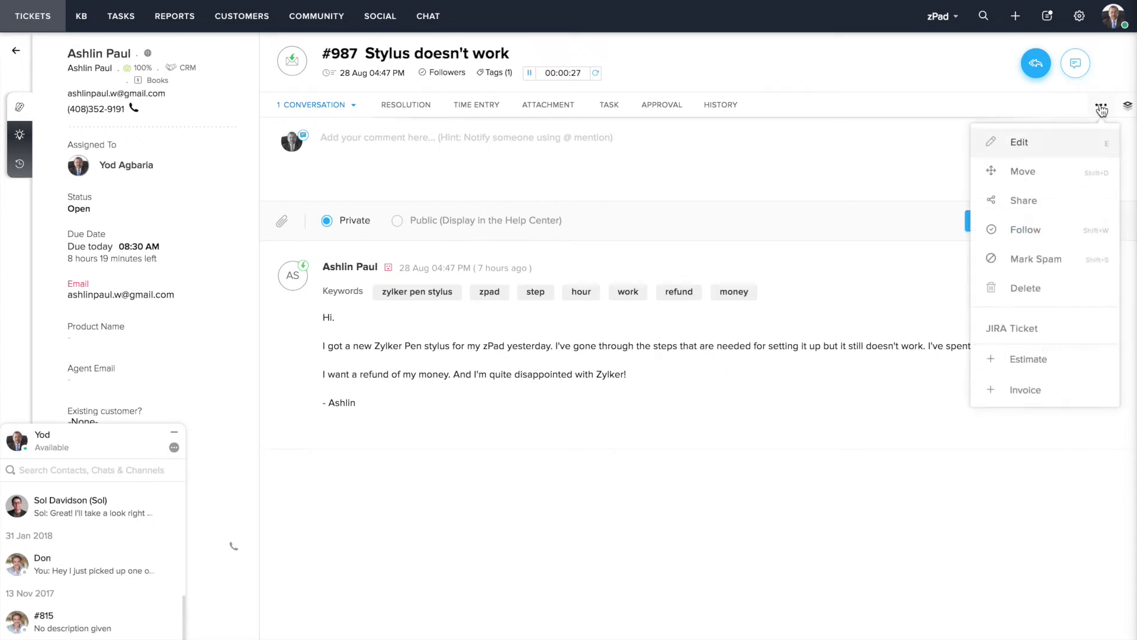
pyautogui.click(1091, 204)
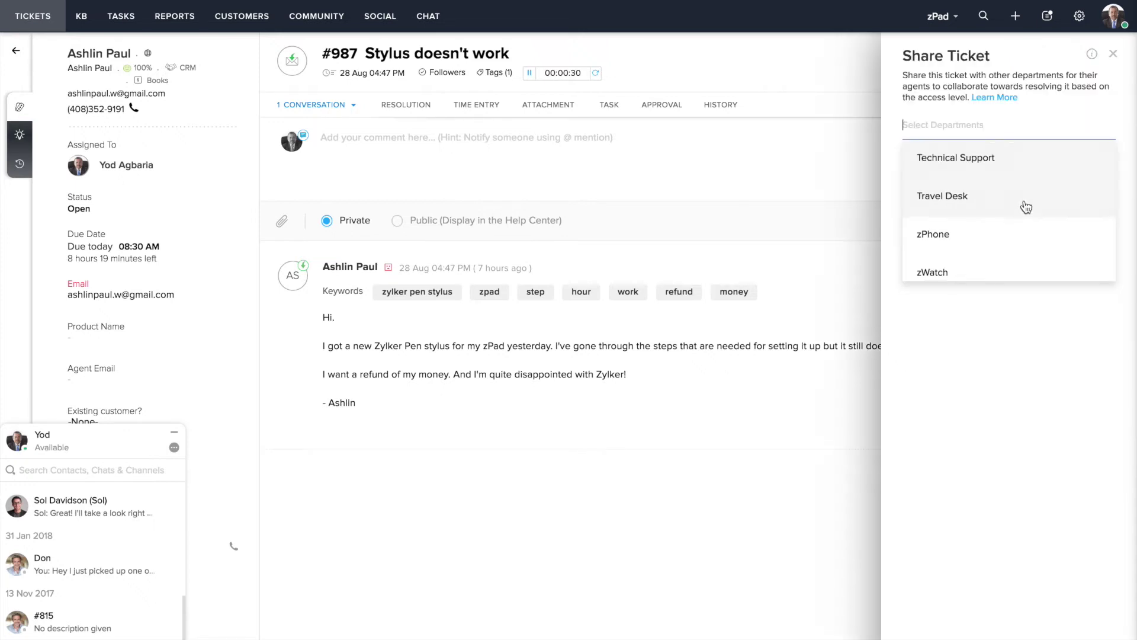
pyautogui.scroll(-5, 1025, 202)
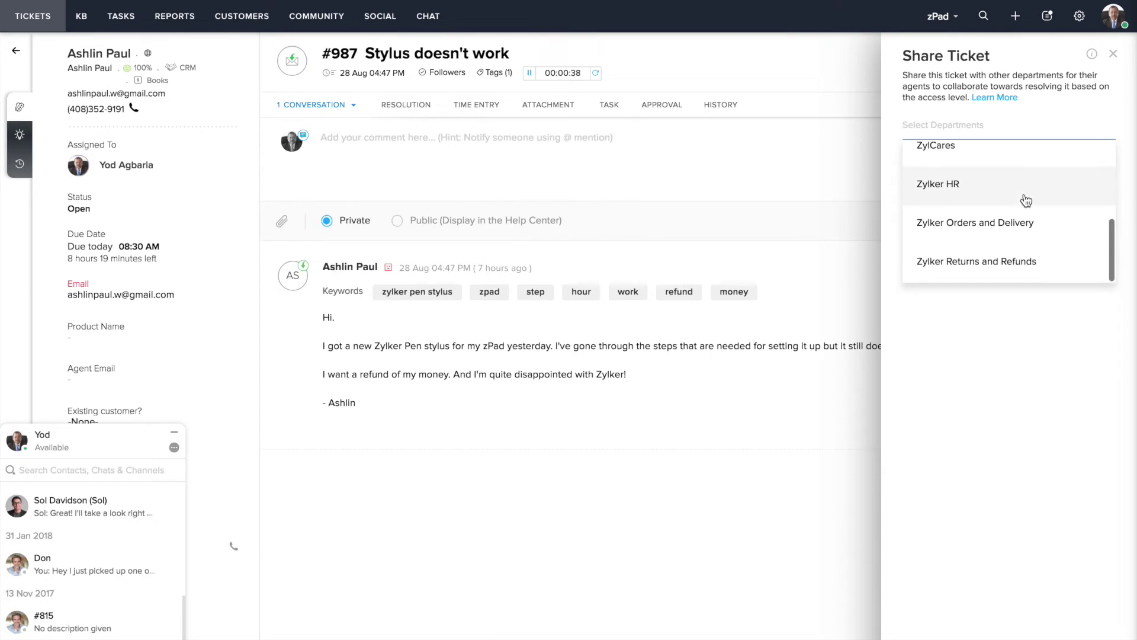
pyautogui.click(1025, 265)
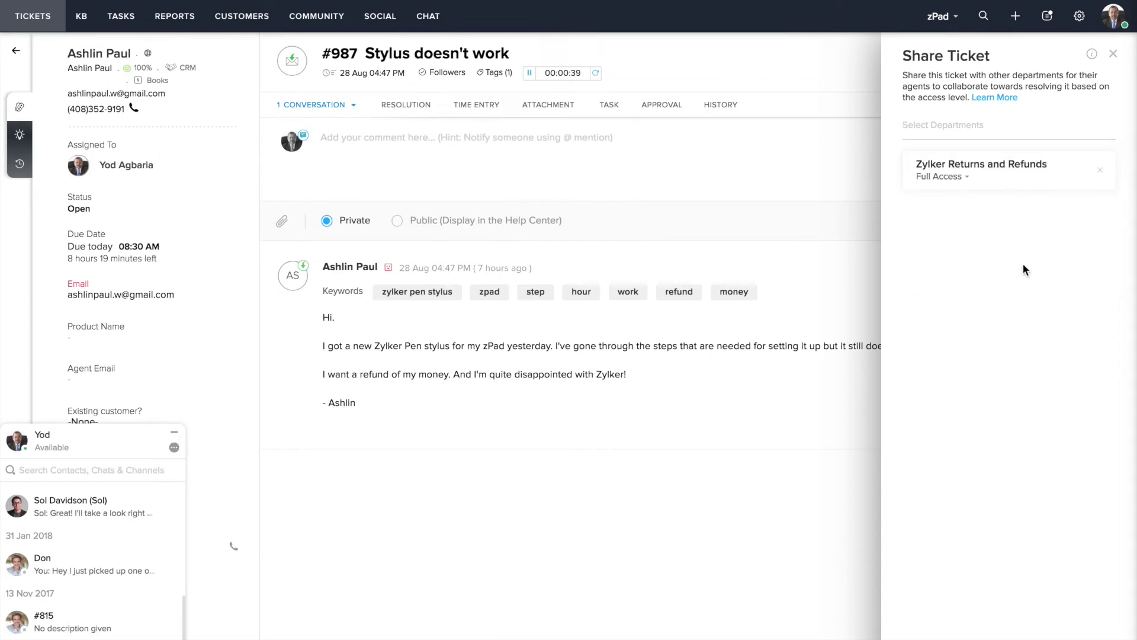
pyautogui.click(967, 177)
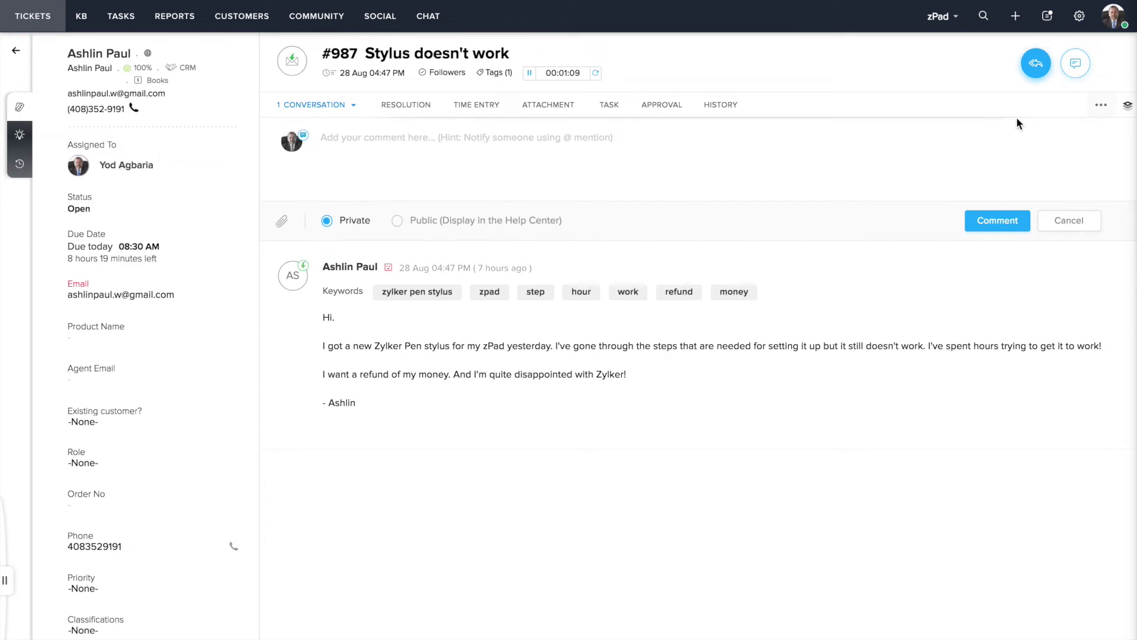
# Step: Share ticket #987 with Zylker Returns and Refunds at Full Access
pyautogui.click(1100, 105)
pyautogui.click(1023, 197)
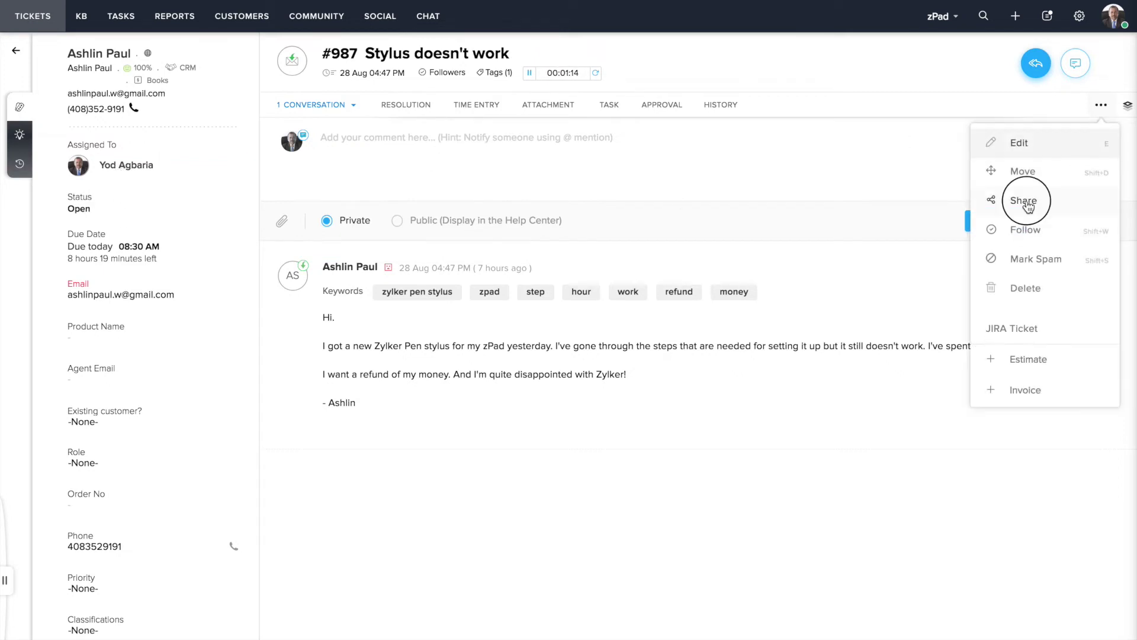
pyautogui.click(1029, 261)
pyautogui.click(966, 178)
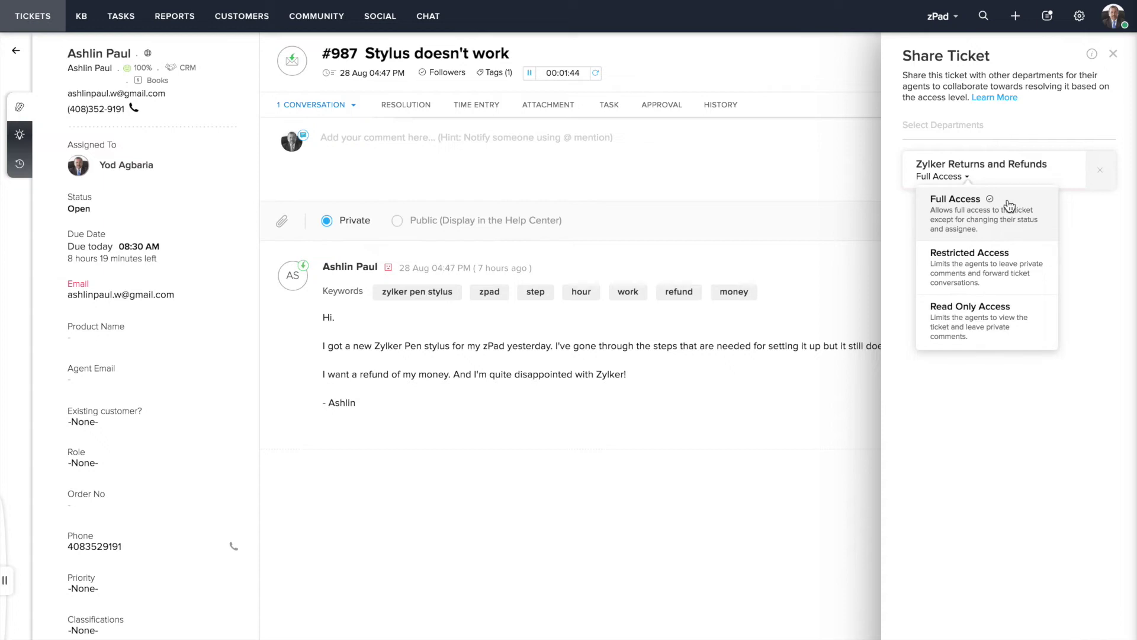
pyautogui.click(971, 209)
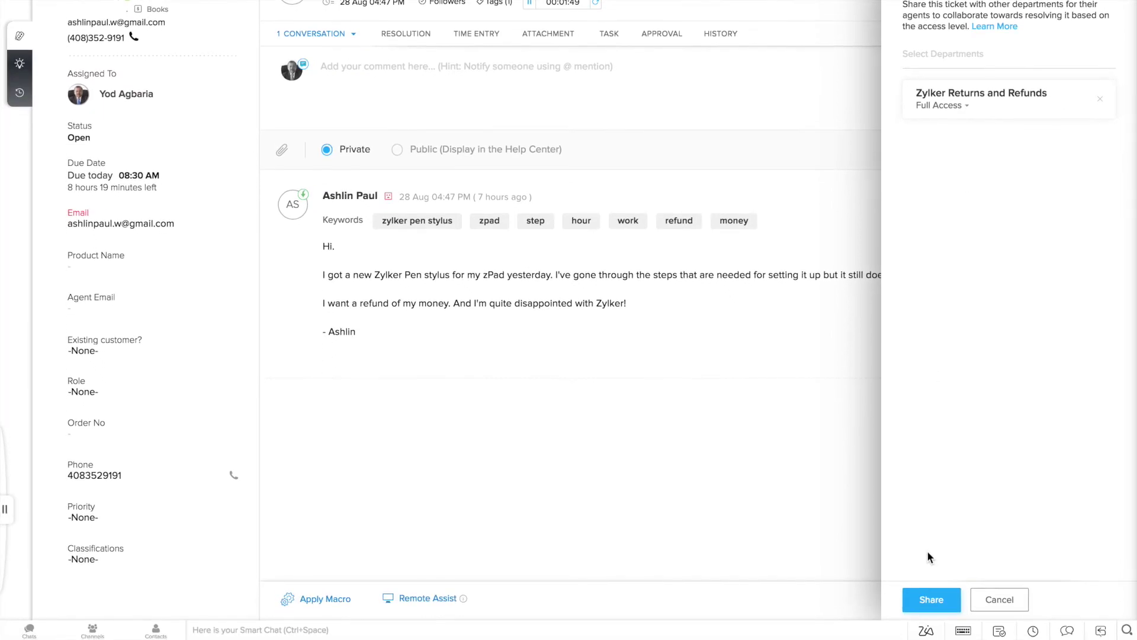
pyautogui.click(930, 598)
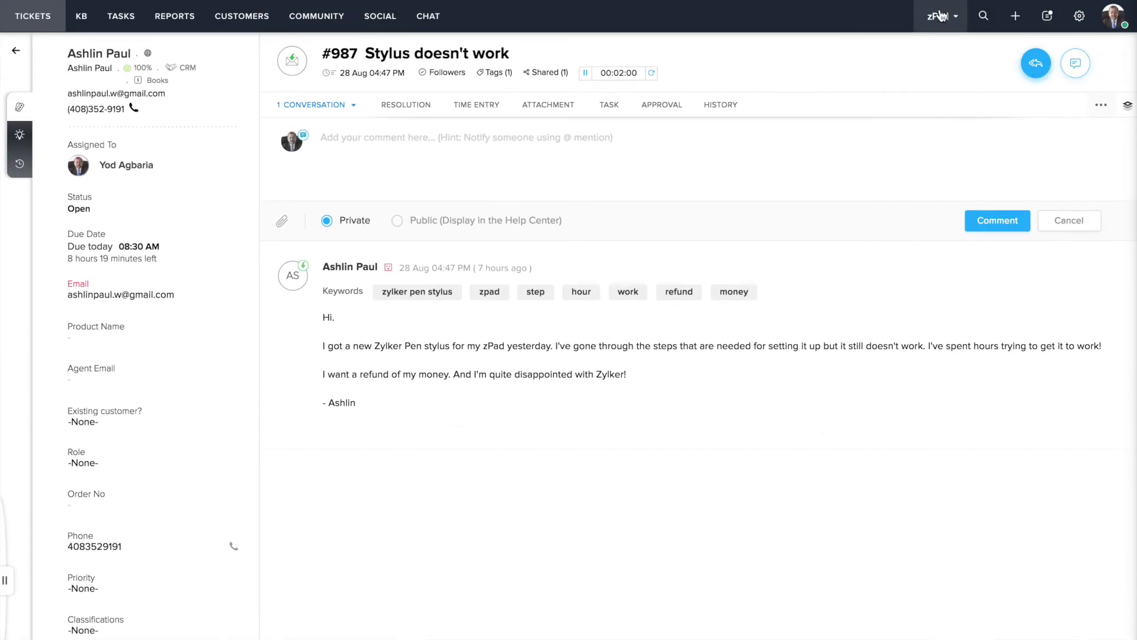
pyautogui.click(938, 16)
# Step: Switch to Zylker Returns and Refunds and open ticket #987 from its Shared Tickets view
pyautogui.scroll(-1, 882, 237)
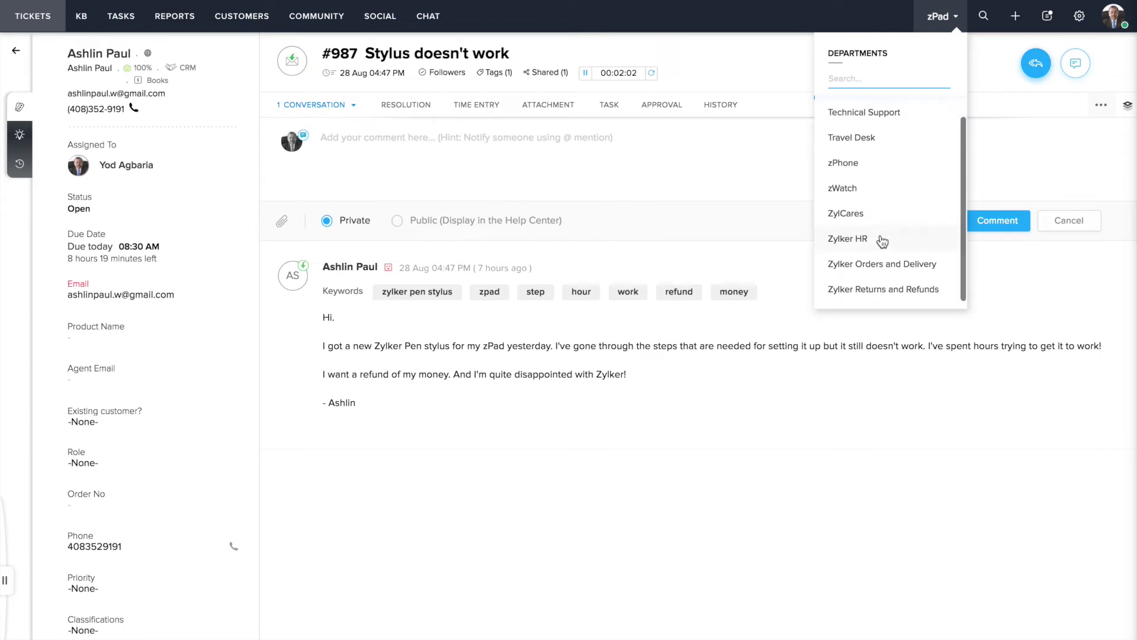
pyautogui.click(883, 289)
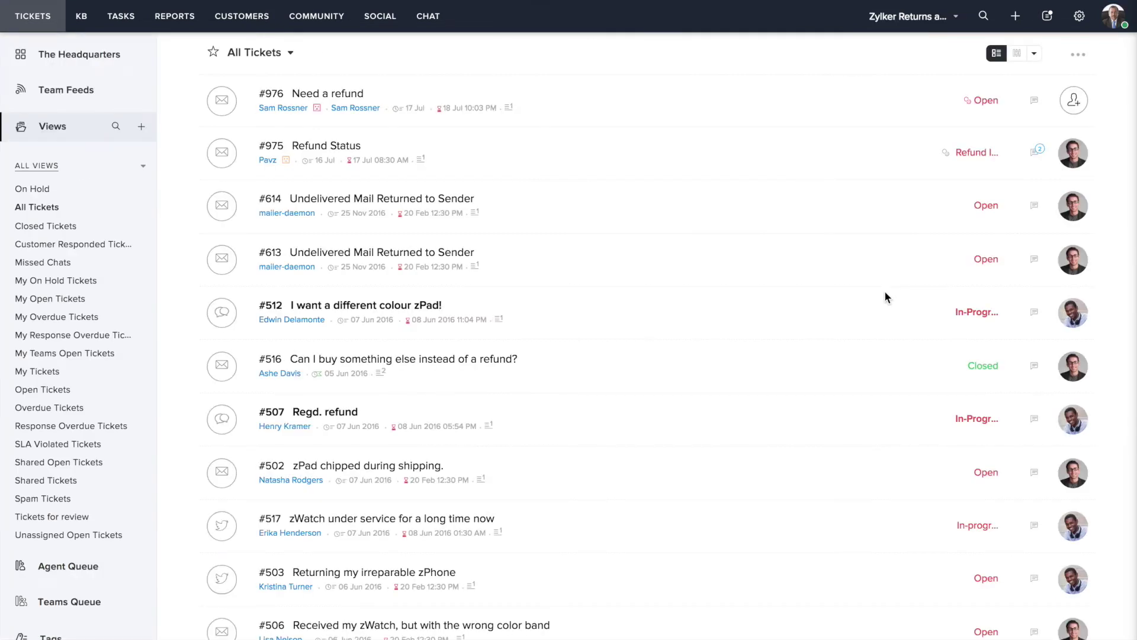
pyautogui.click(64, 481)
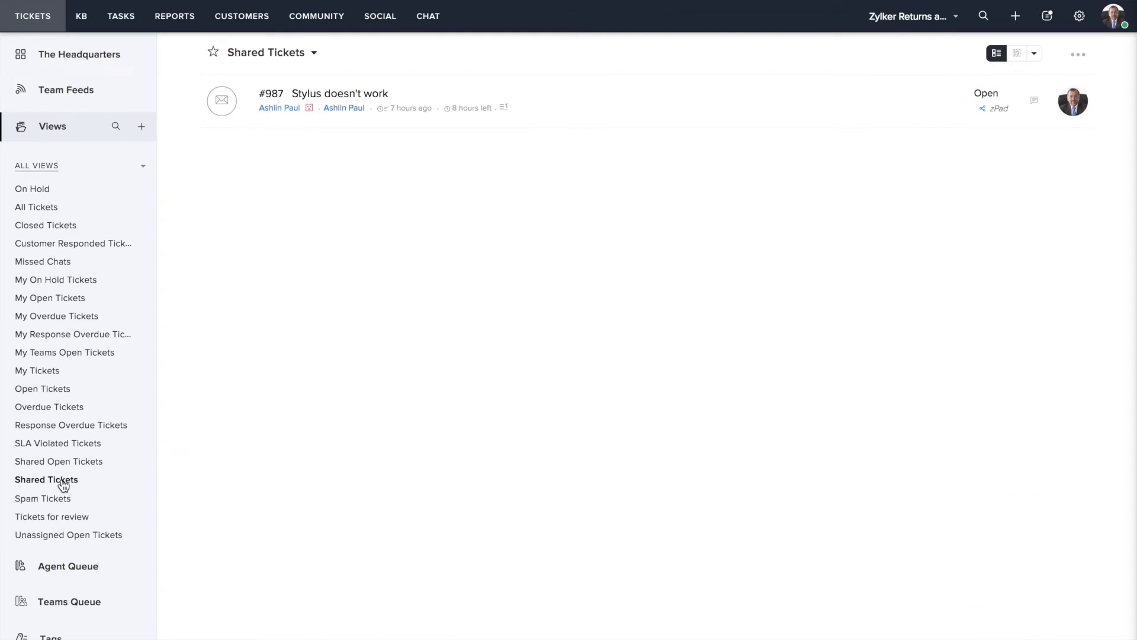
pyautogui.click(545, 107)
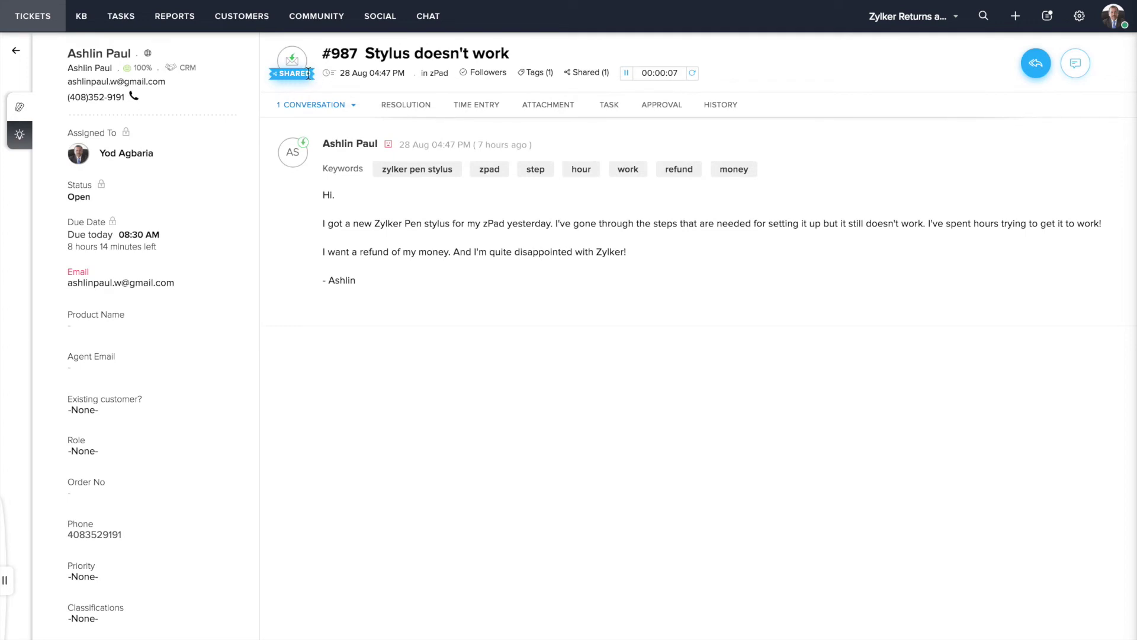
# Step: Check ticket #987's sharing details, noting zPad as the originating department
pyautogui.click(581, 72)
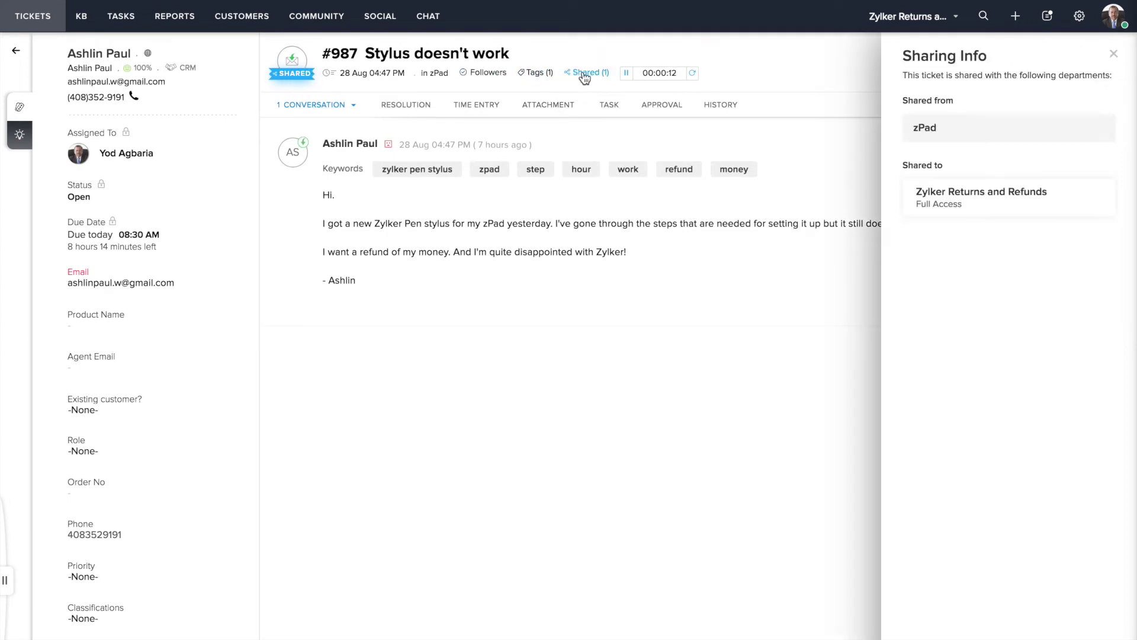
pyautogui.moveTo(912, 127); pyautogui.dragTo(939, 130)
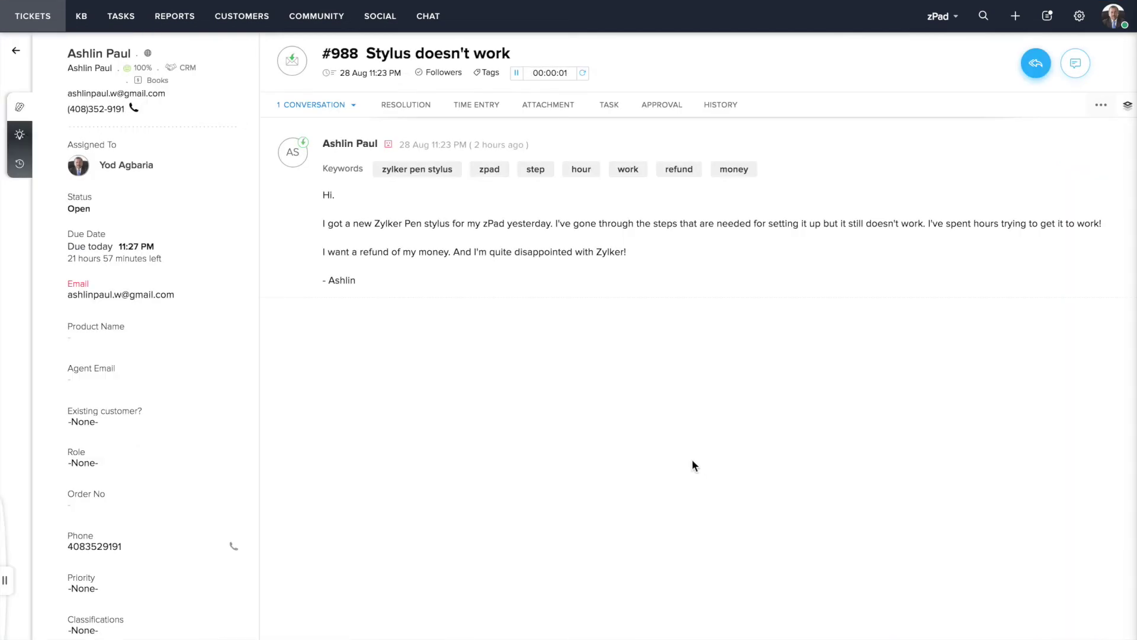
pyautogui.click(97, 212)
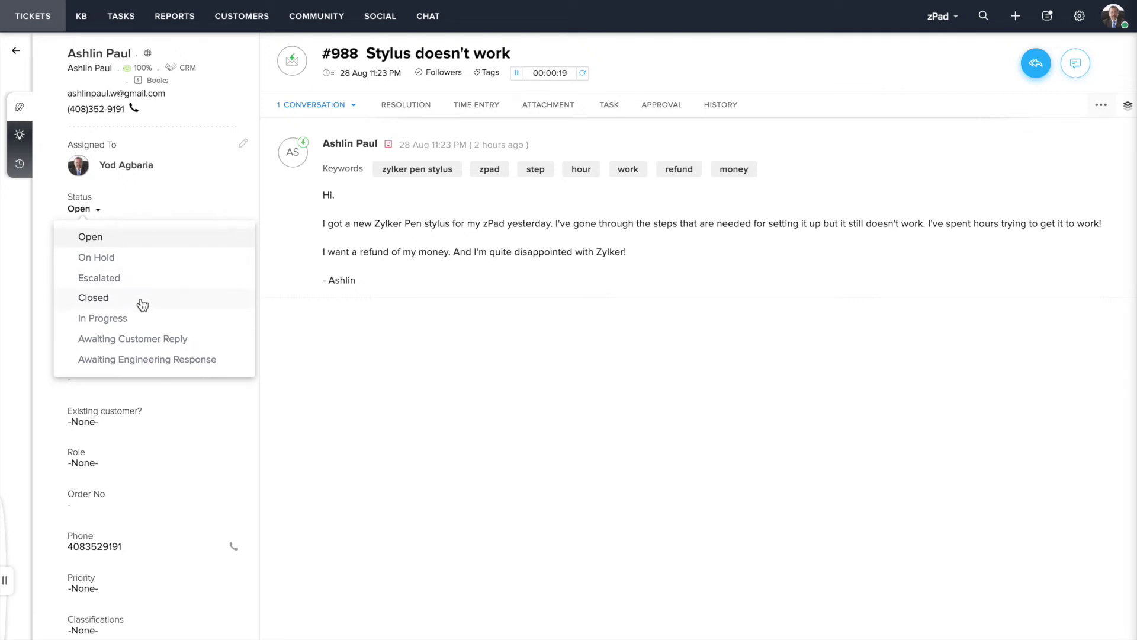
pyautogui.scroll(-2, 162, 323)
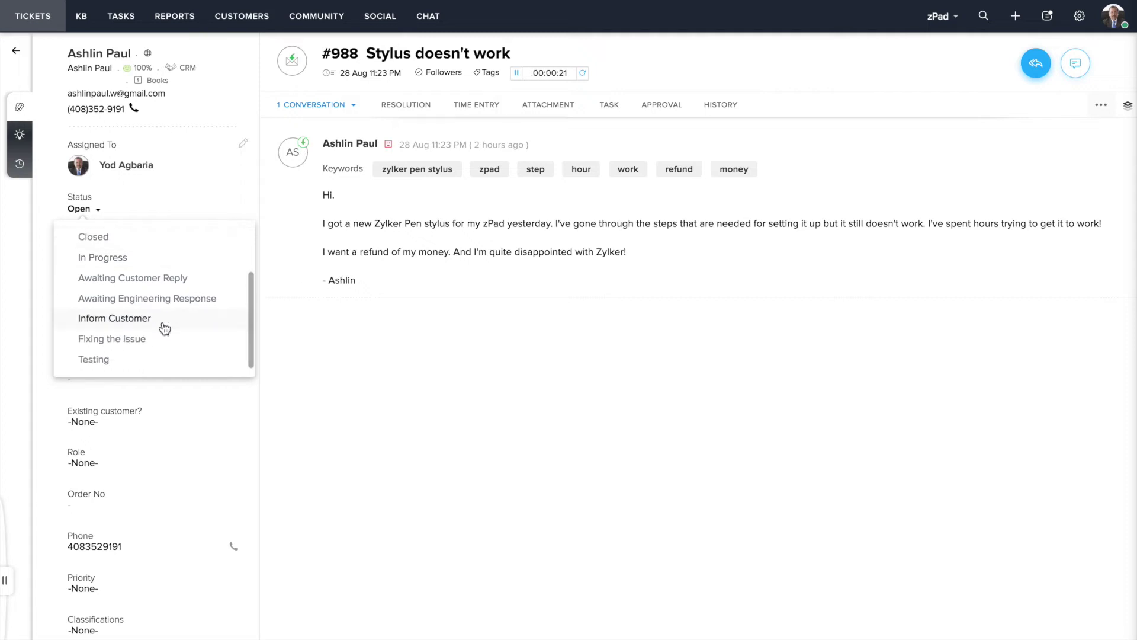
pyautogui.scroll(2, 163, 327)
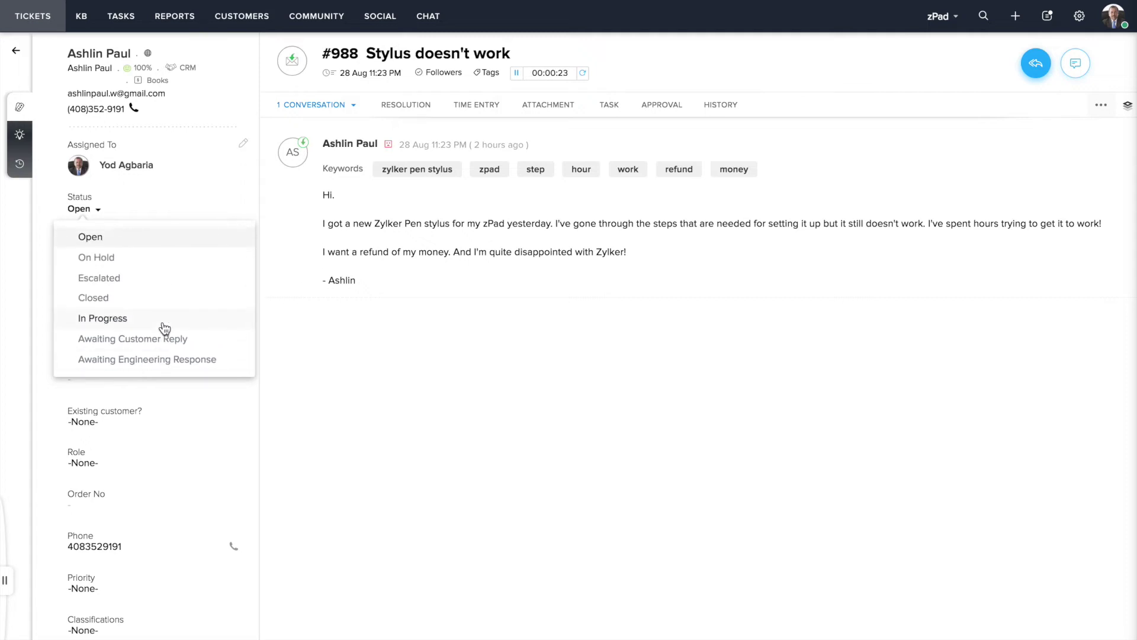
pyautogui.click(303, 319)
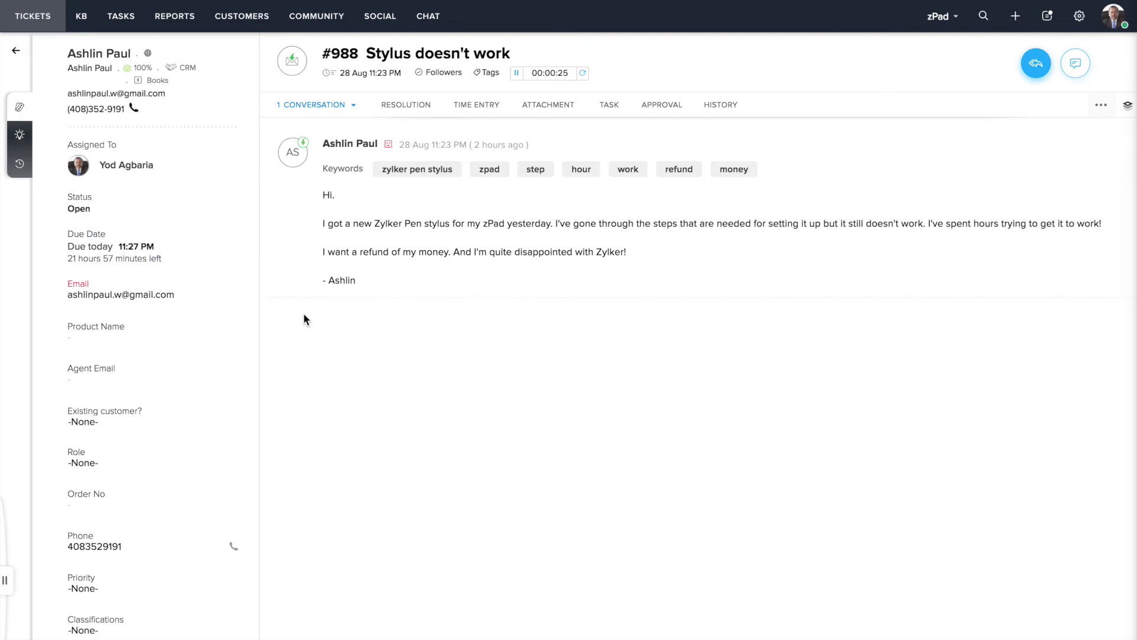
pyautogui.click(1079, 16)
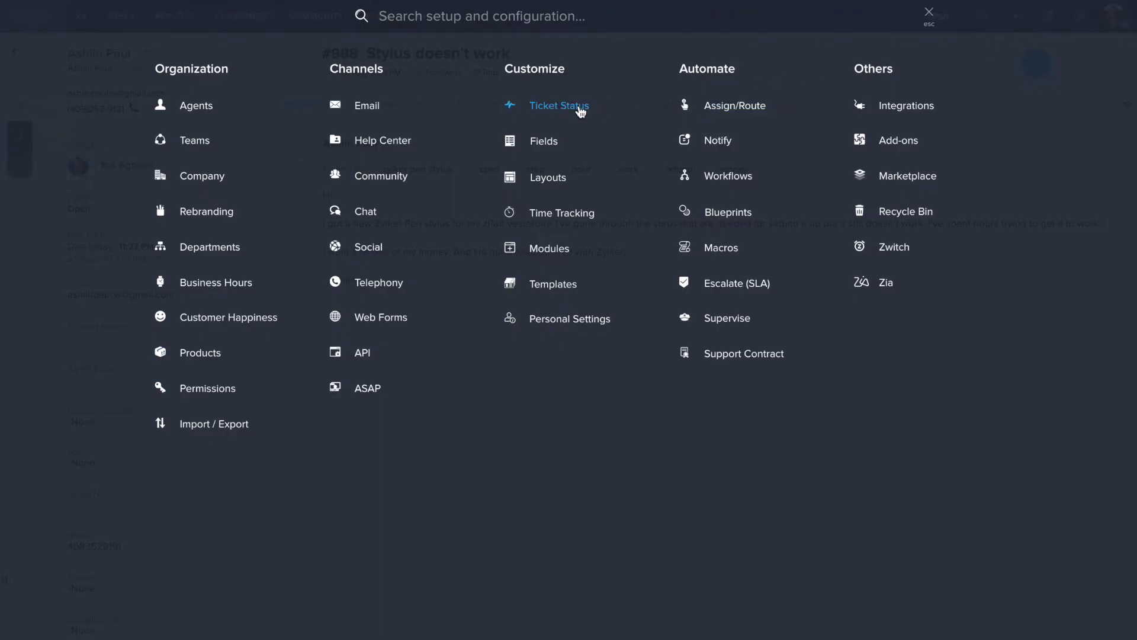
# Step: Add an ON HOLD ticket status named 'Engineering Ticket' with fall-back to default
pyautogui.click(579, 111)
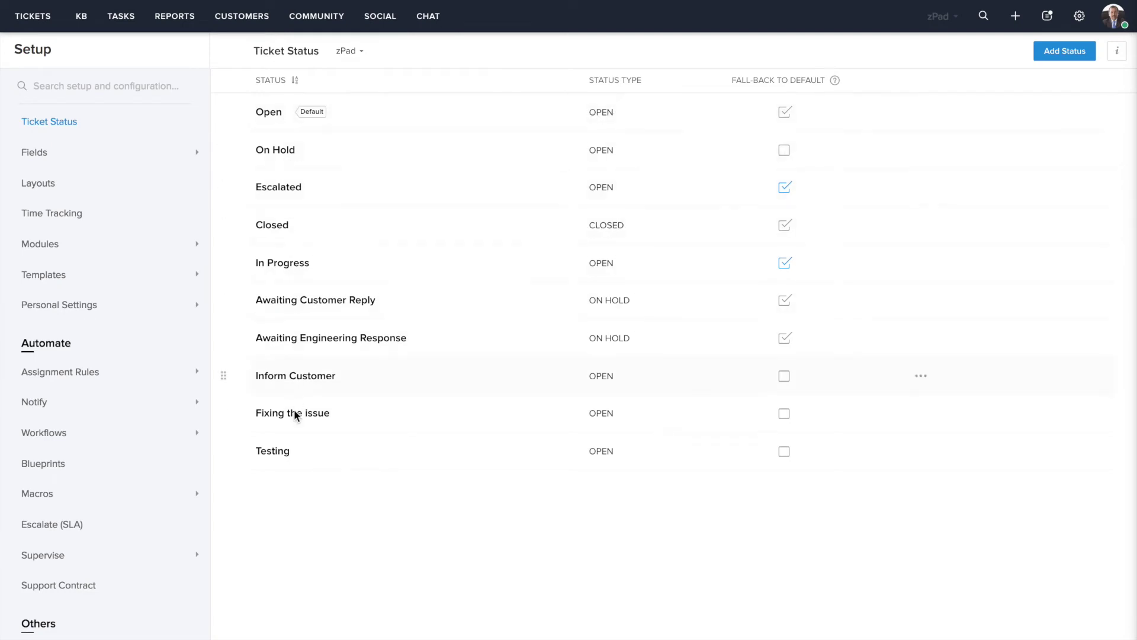
pyautogui.click(1059, 54)
pyautogui.click(819, 230)
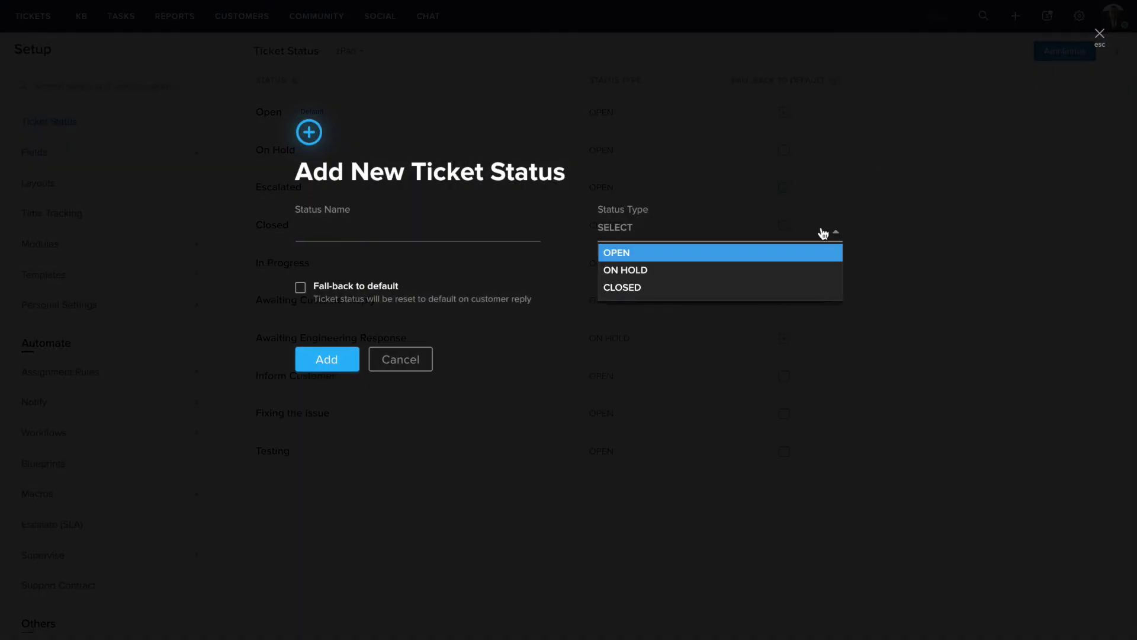
pyautogui.click(657, 274)
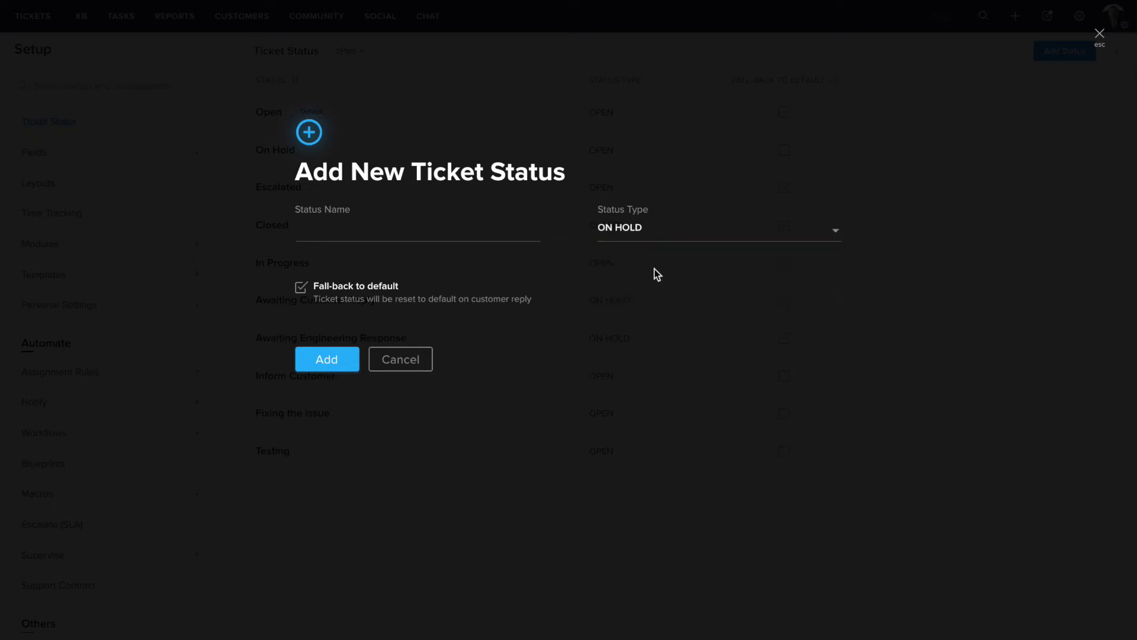
pyautogui.click(434, 232)
pyautogui.write('Engineering Ticket')
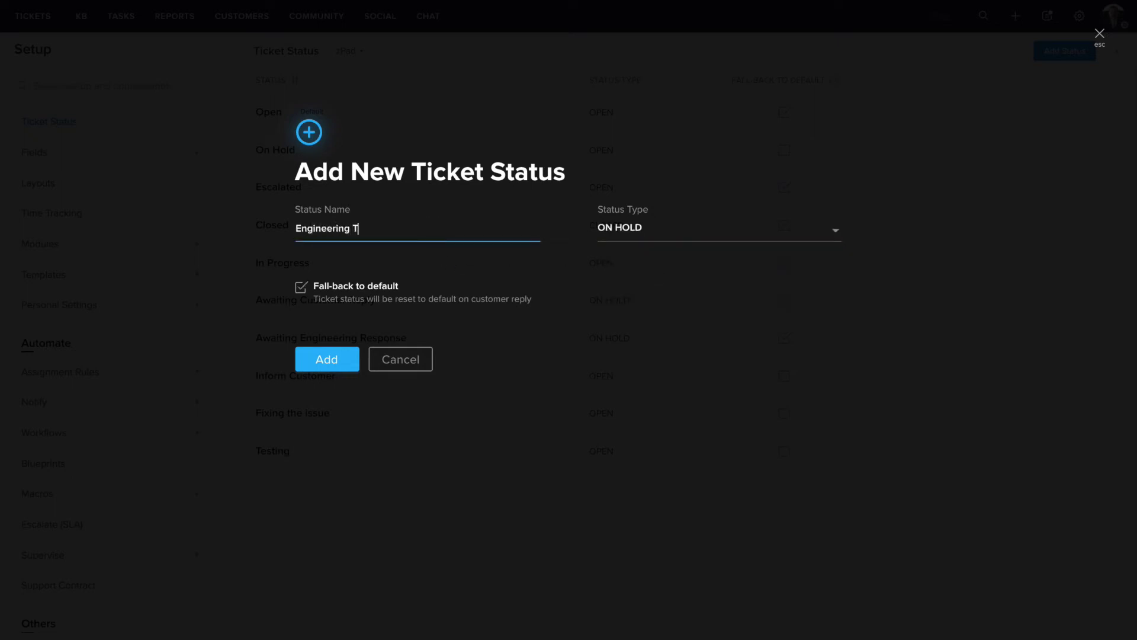
pyautogui.click(350, 362)
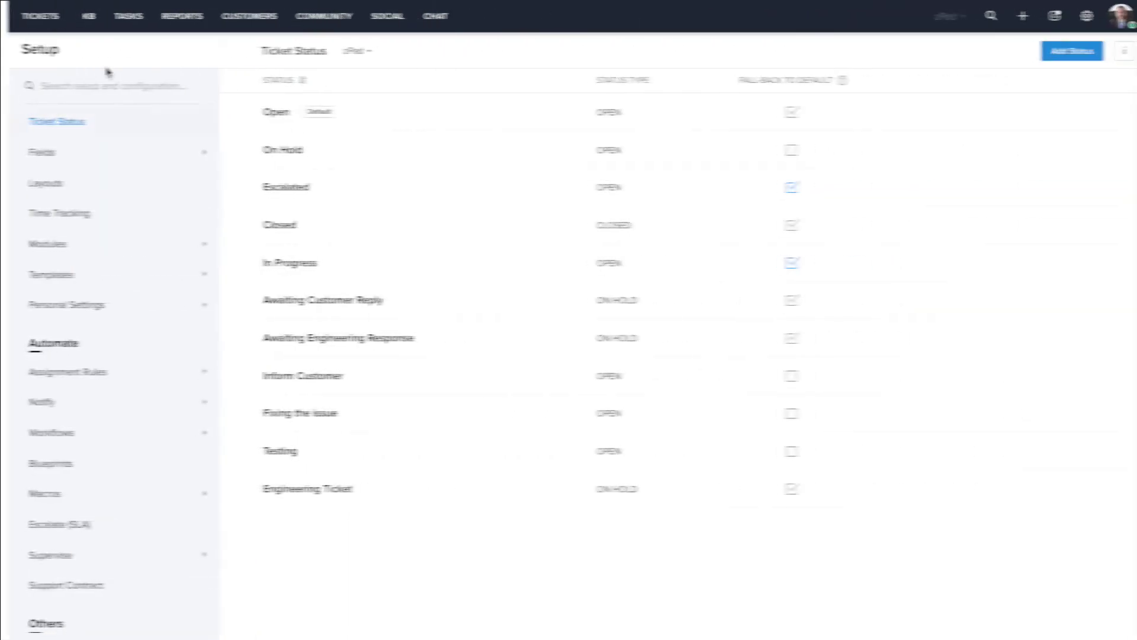
# Step: Open ticket #988 'Stylus doesn't work' and set its status to Engineering Ticket
pyautogui.click(42, 30)
pyautogui.scroll(-15, 299, 254)
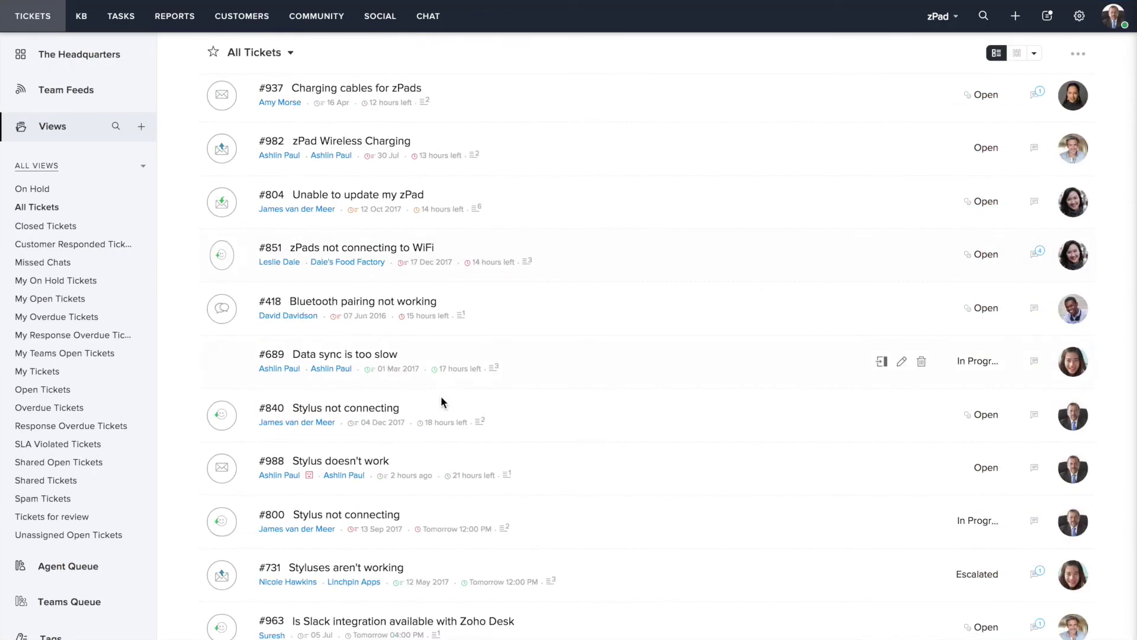
pyautogui.click(559, 472)
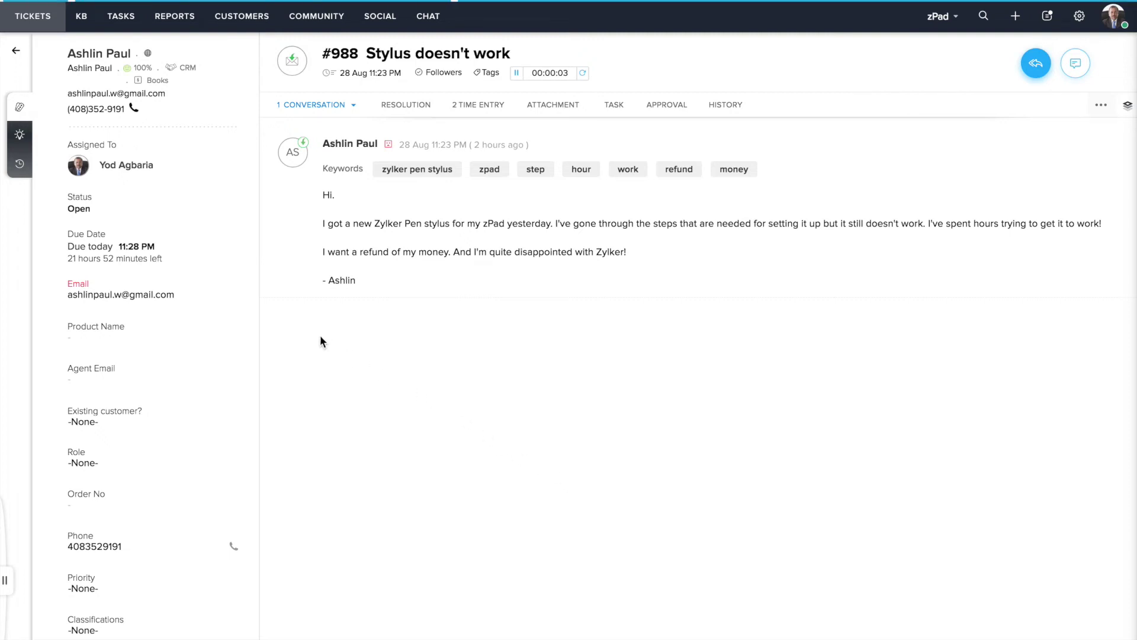
pyautogui.click(99, 212)
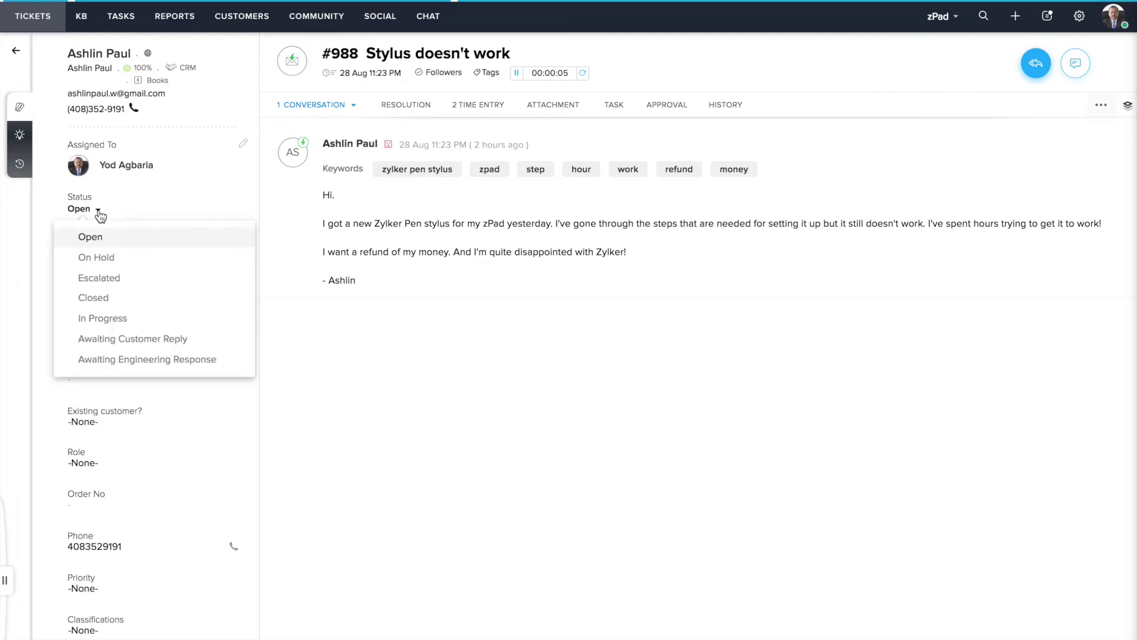
pyautogui.scroll(-2, 117, 336)
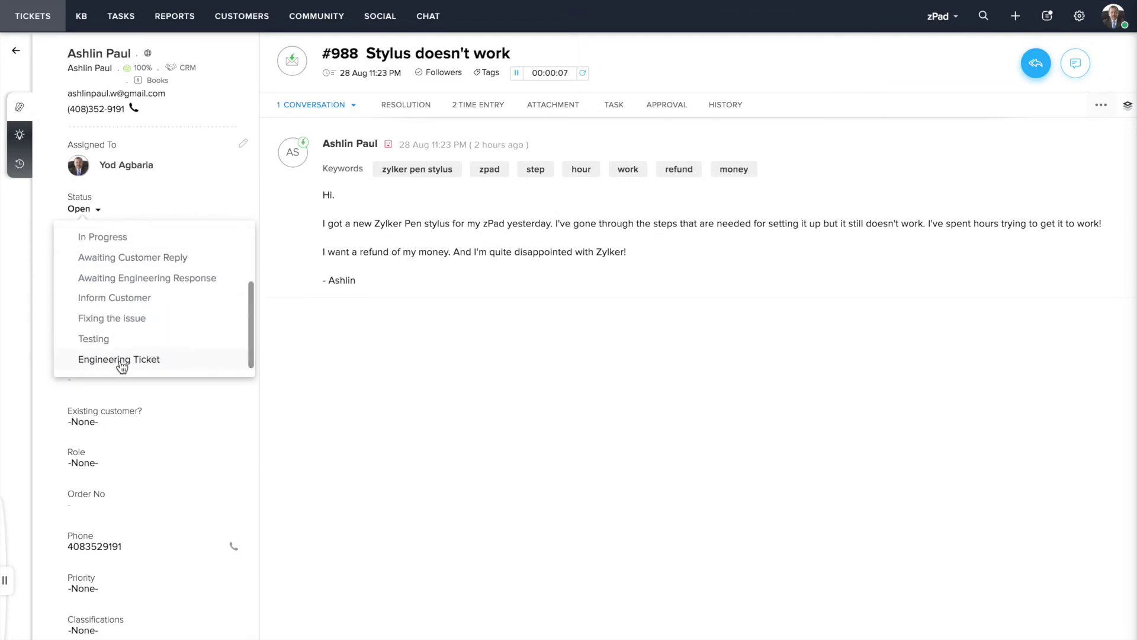
pyautogui.click(153, 361)
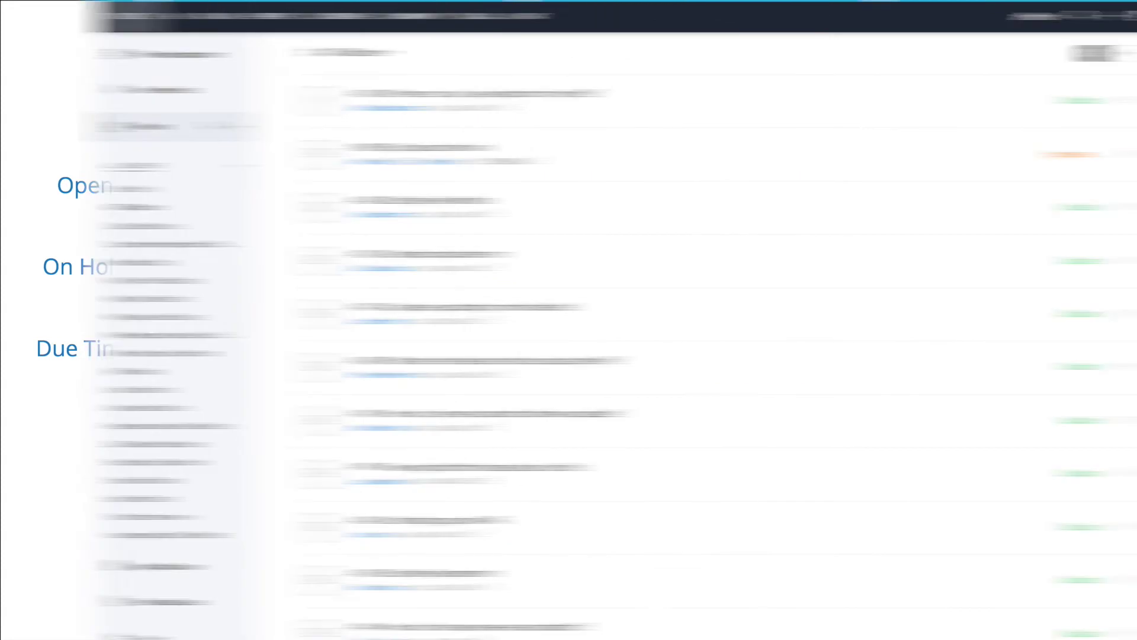
# Step: Bring up the Setup overview listing Organization, Channels, Customize, Automate and Others
pyautogui.click(1078, 20)
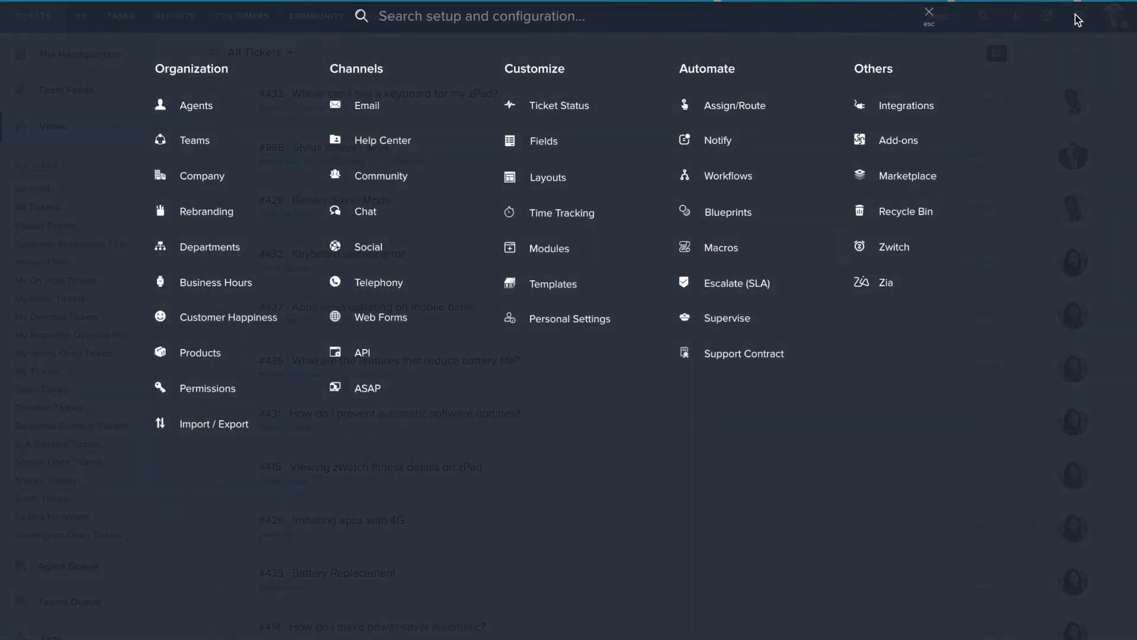
# Step: Start a workflow rule 'On Hold Tickets' described as 'Alerts the manager when a ticket is put on hold'
pyautogui.click(745, 178)
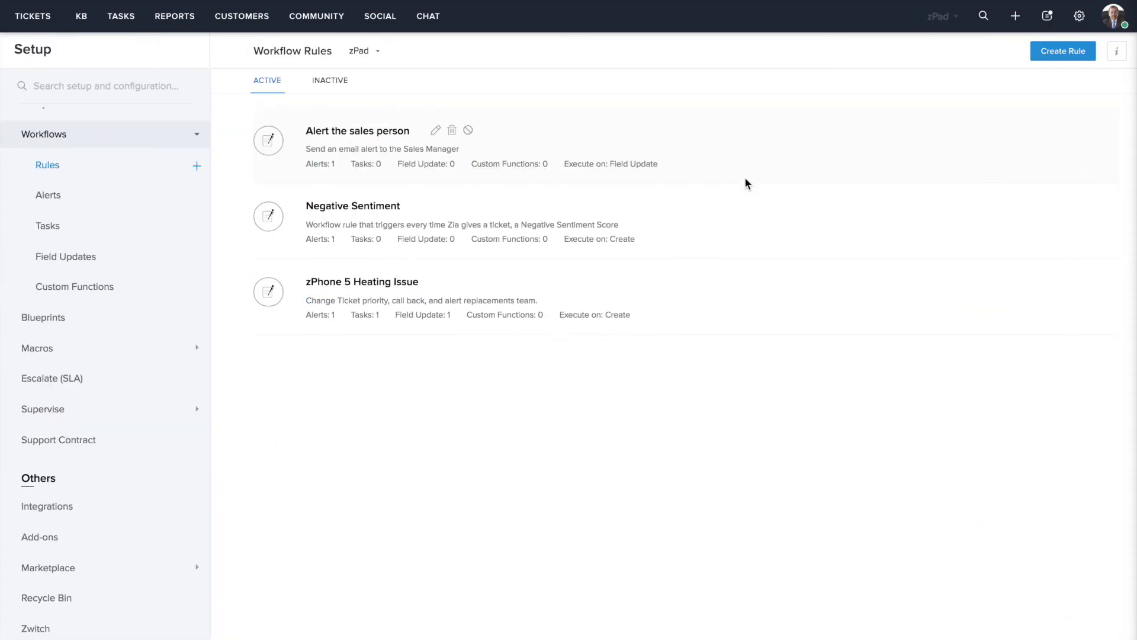
pyautogui.click(1053, 52)
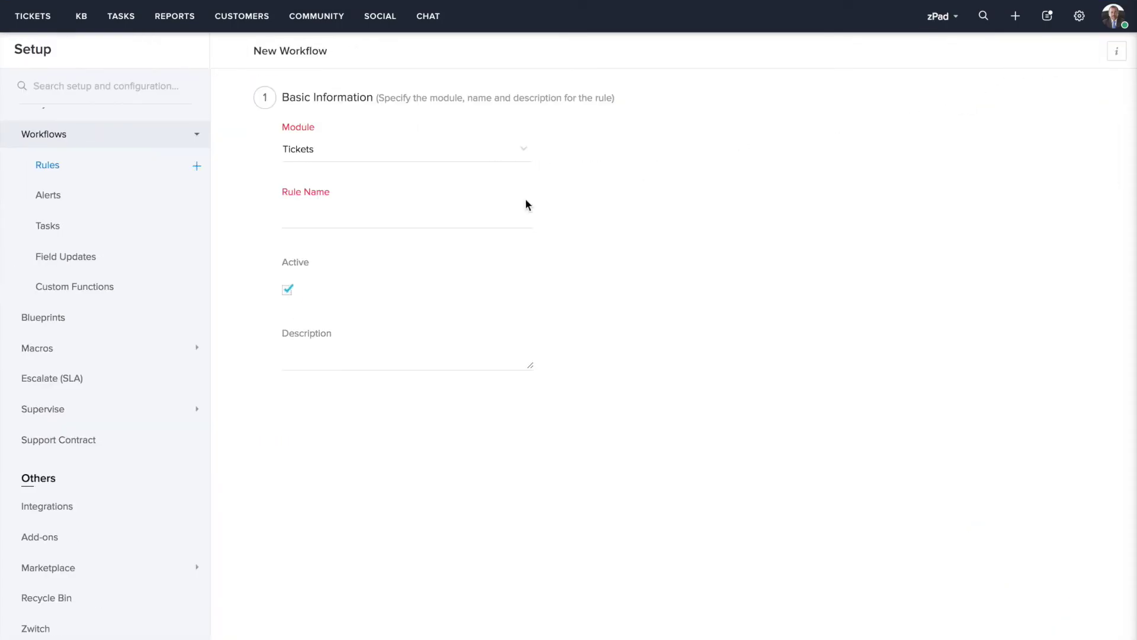
pyautogui.click(442, 218)
pyautogui.write('On Hold Ti')
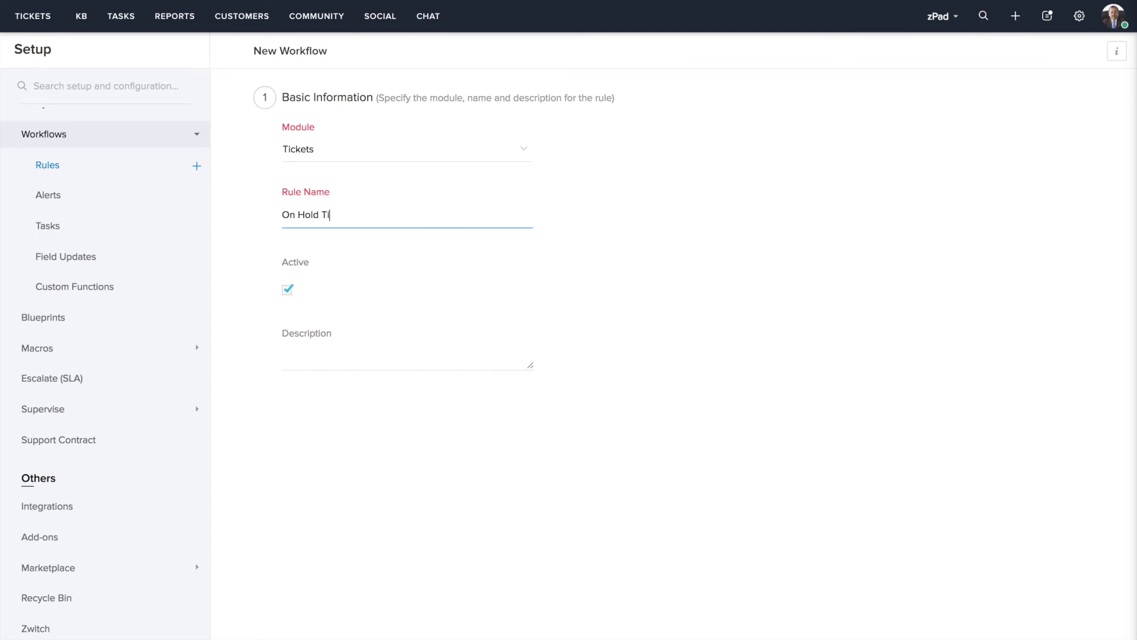
pyautogui.write('ckets')
pyautogui.click(444, 350)
pyautogui.write('Alerts the manager when a ticket is put on hold')
# Step: Make the rule execute on a Field Update of the Status field
pyautogui.scroll(-1, 442, 345)
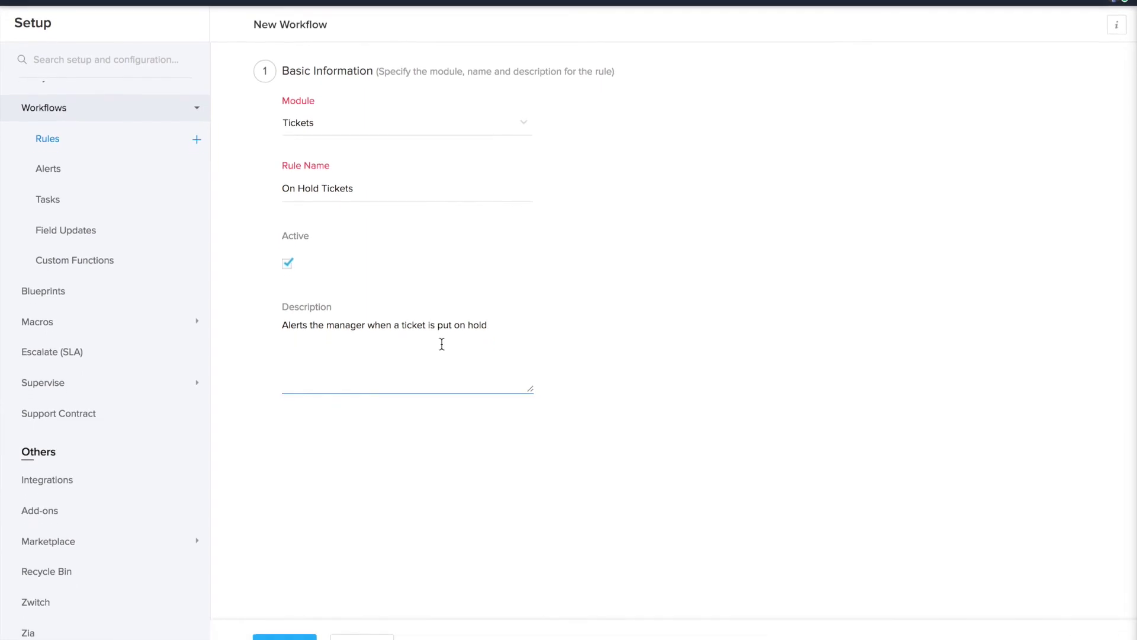
pyautogui.scroll(-2, 343, 549)
pyautogui.click(284, 601)
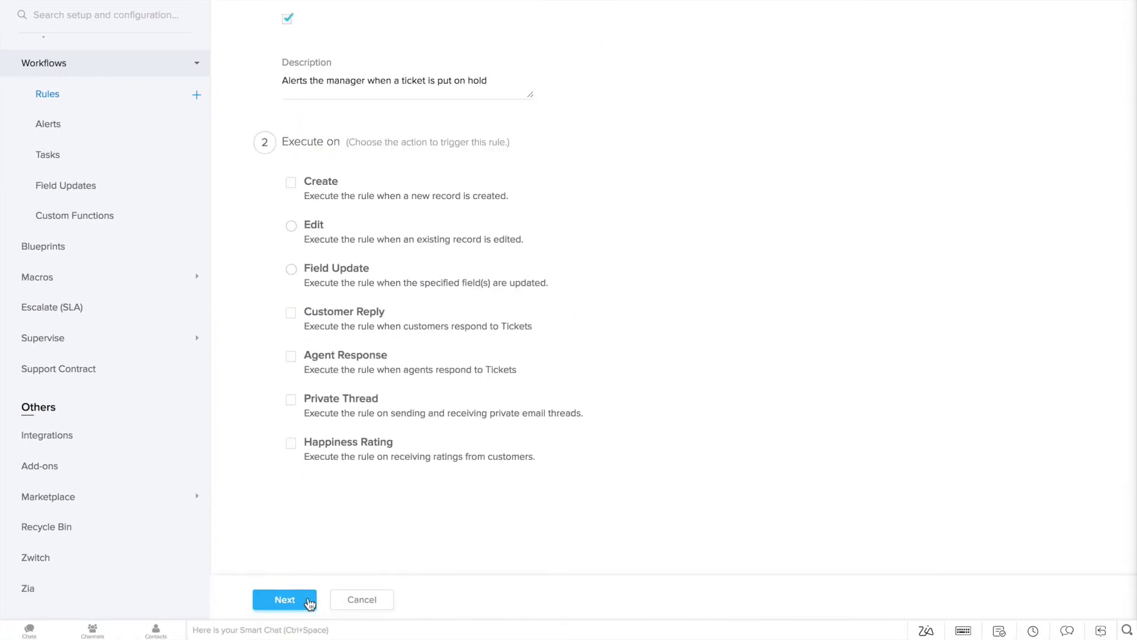
pyautogui.click(292, 269)
pyautogui.click(355, 312)
pyautogui.click(346, 417)
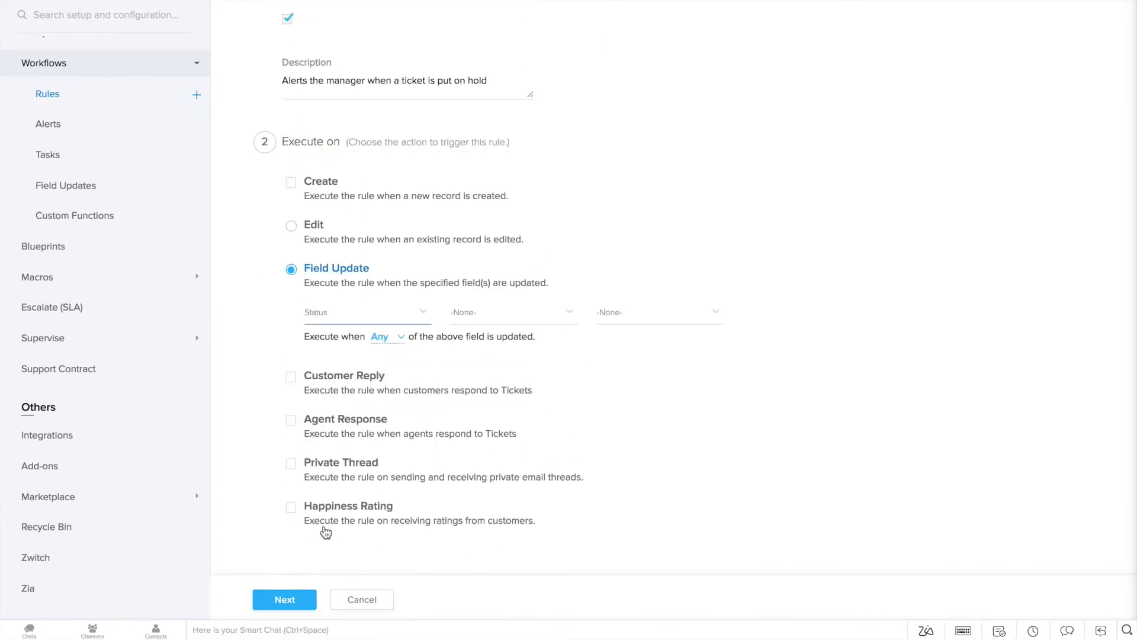
pyautogui.click(303, 600)
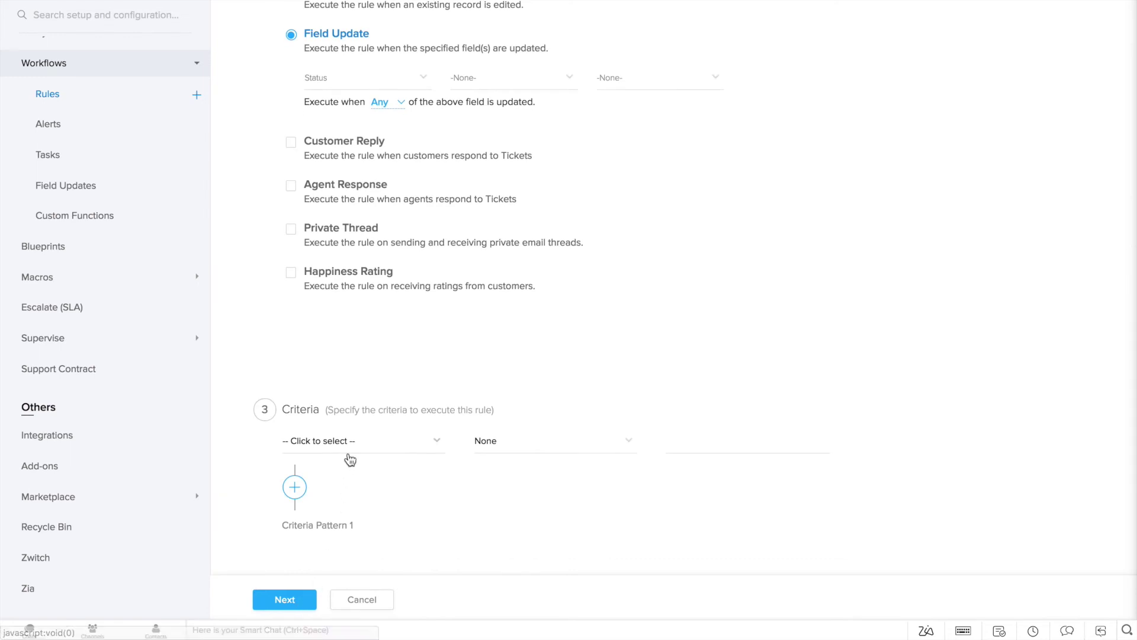
# Step: Add the rule criterion Status is ON HOLD
pyautogui.click(348, 454)
pyautogui.write('st')
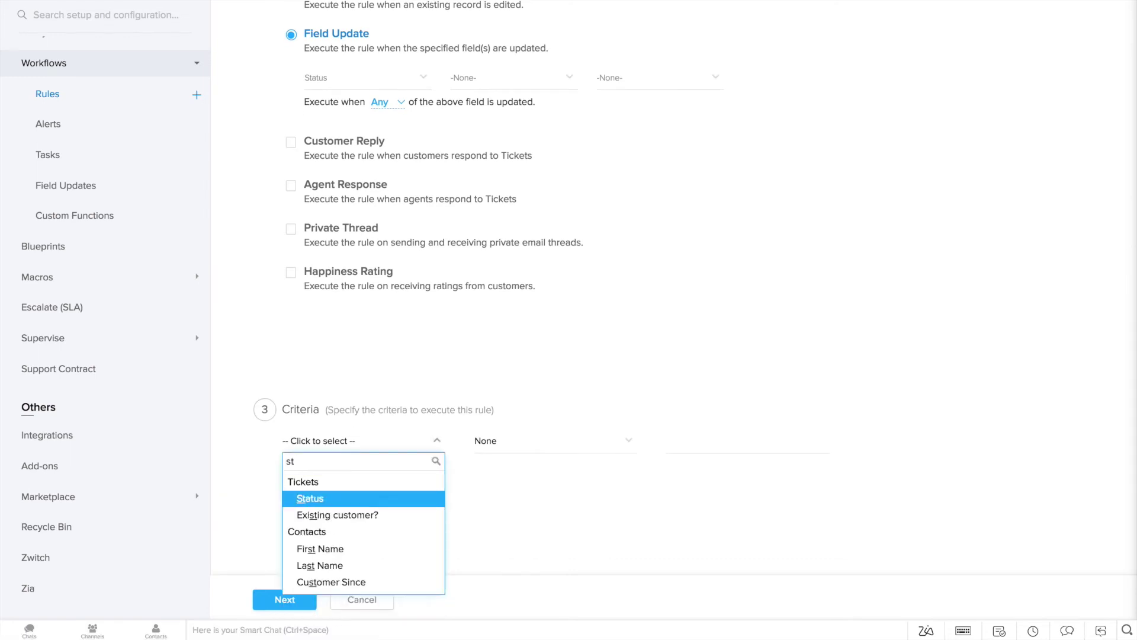
pyautogui.click(348, 499)
pyautogui.click(504, 546)
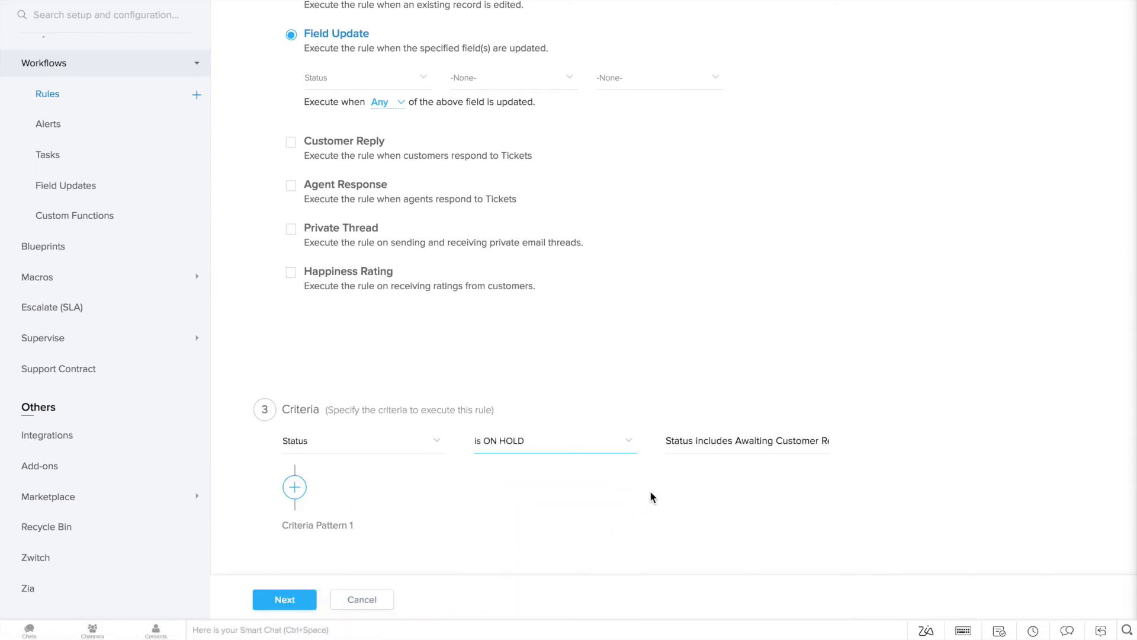
pyautogui.click(289, 600)
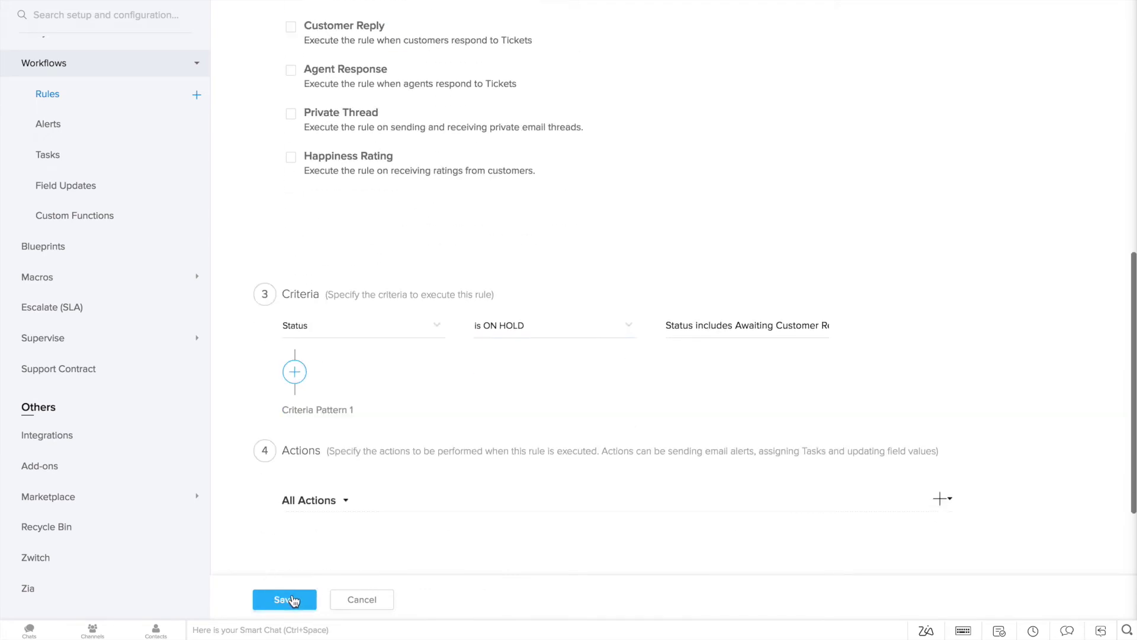
# Step: Add a new email alert 'On Hold Alert' using the On Hold Alert template
pyautogui.click(940, 376)
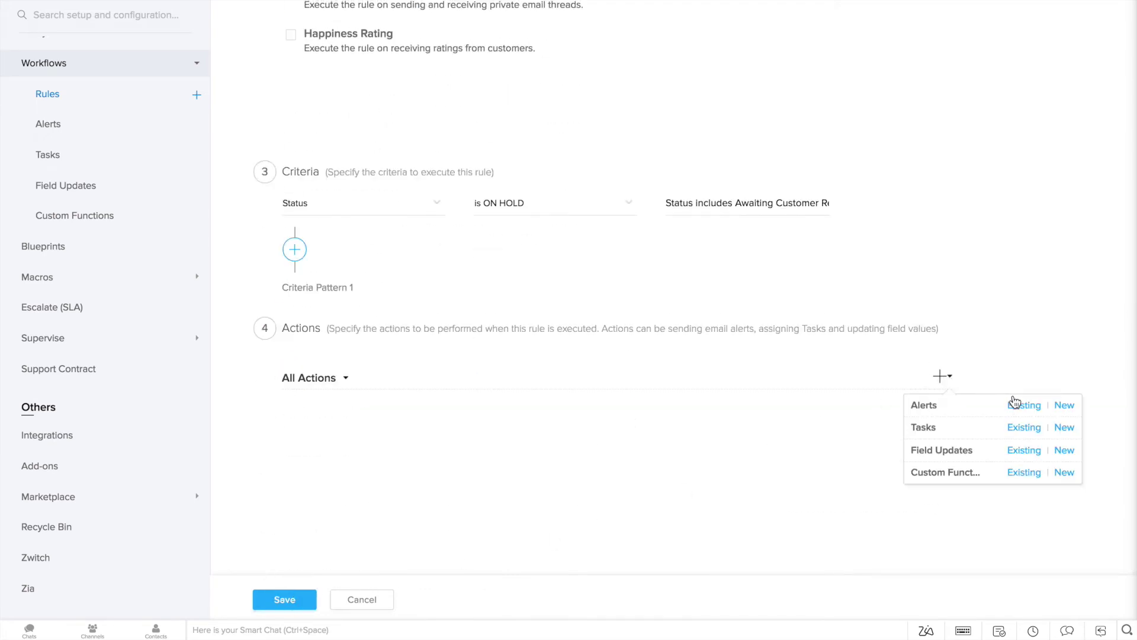
pyautogui.click(1055, 410)
pyautogui.click(461, 44)
pyautogui.write('On Hold Alert')
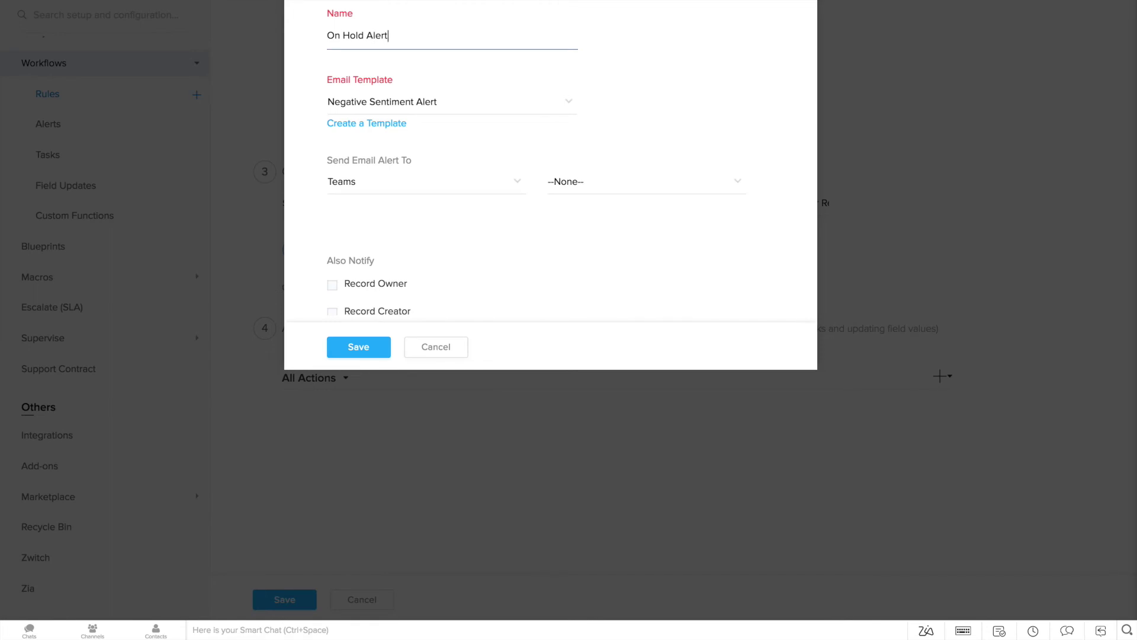
pyautogui.click(442, 103)
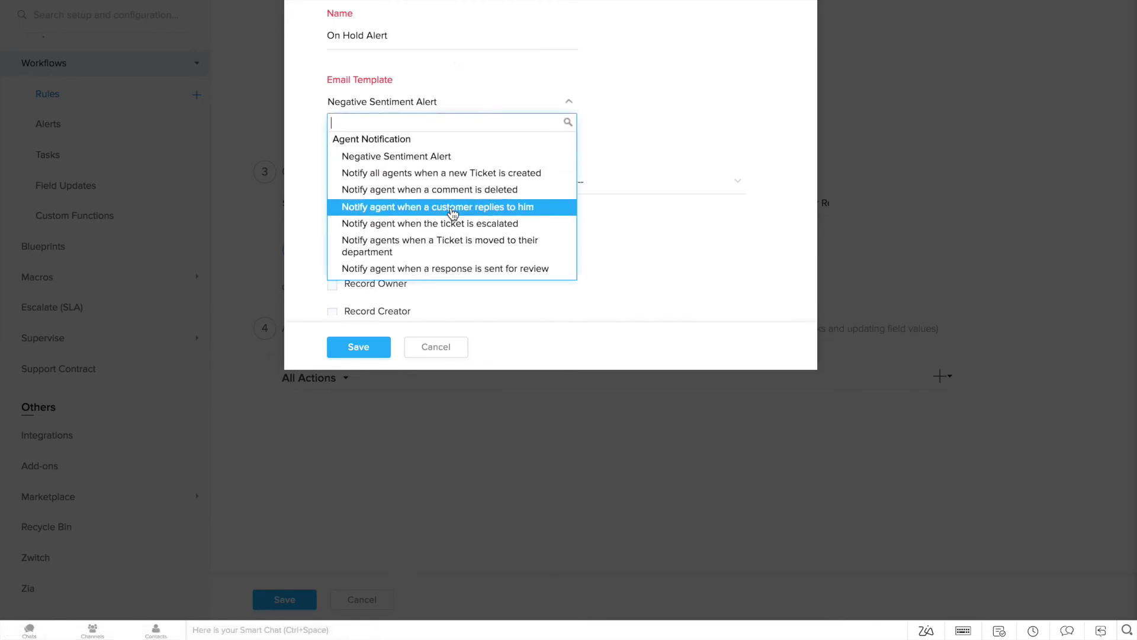
pyautogui.scroll(-3, 453, 210)
pyautogui.scroll(-5, 453, 212)
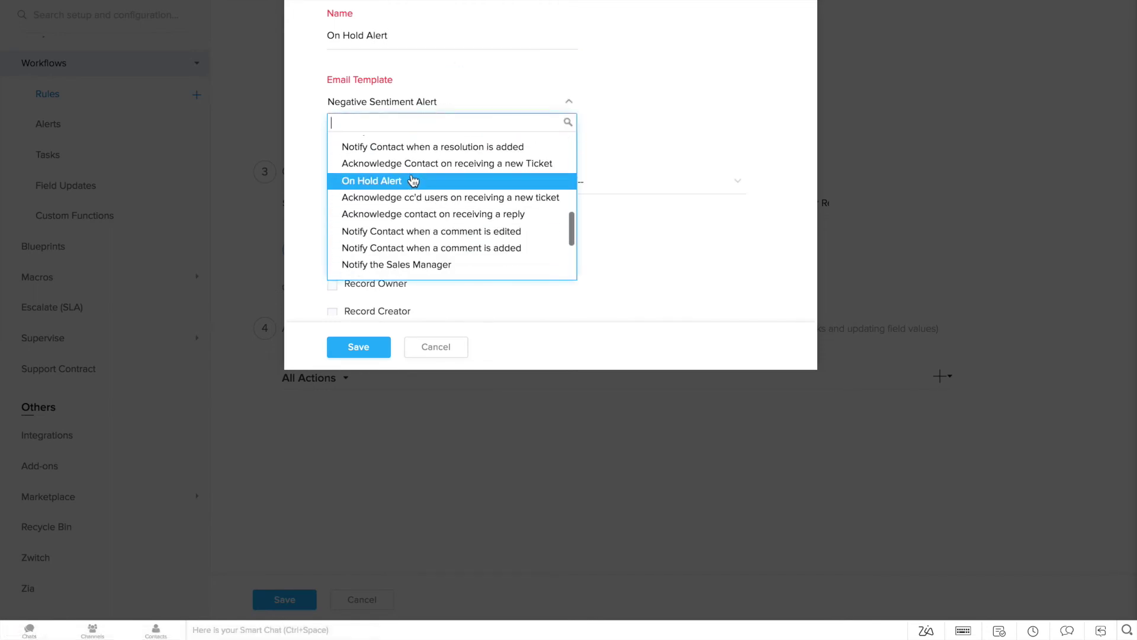
pyautogui.click(413, 181)
# Step: Send the alert to a team and the record owner, then save the alert and rule
pyautogui.click(598, 181)
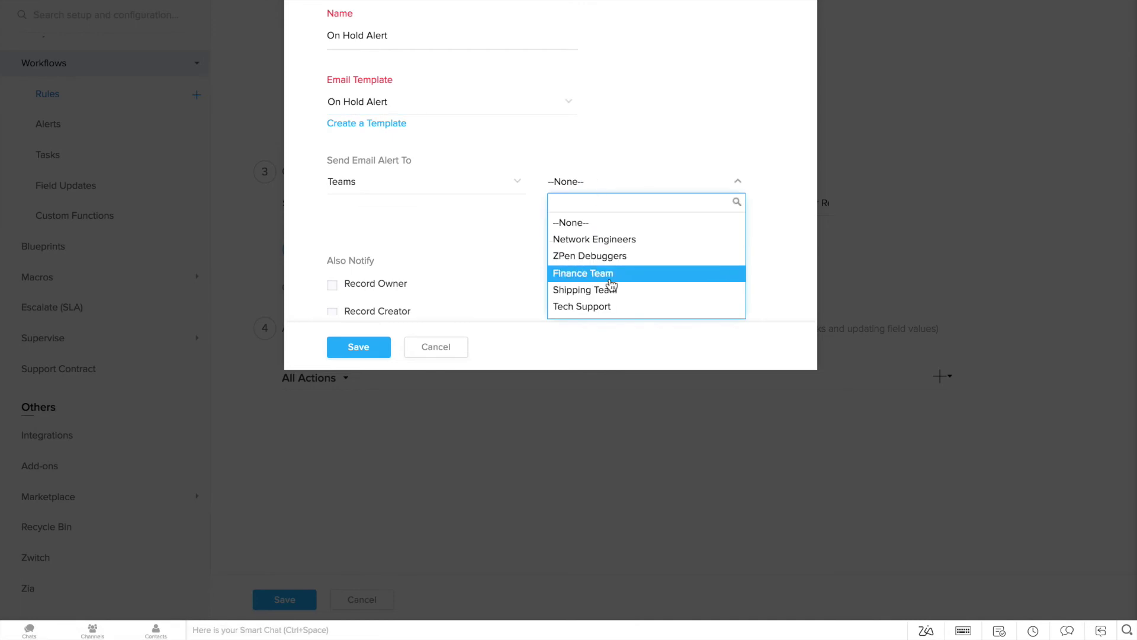
pyautogui.click(605, 309)
pyautogui.click(333, 305)
pyautogui.click(362, 347)
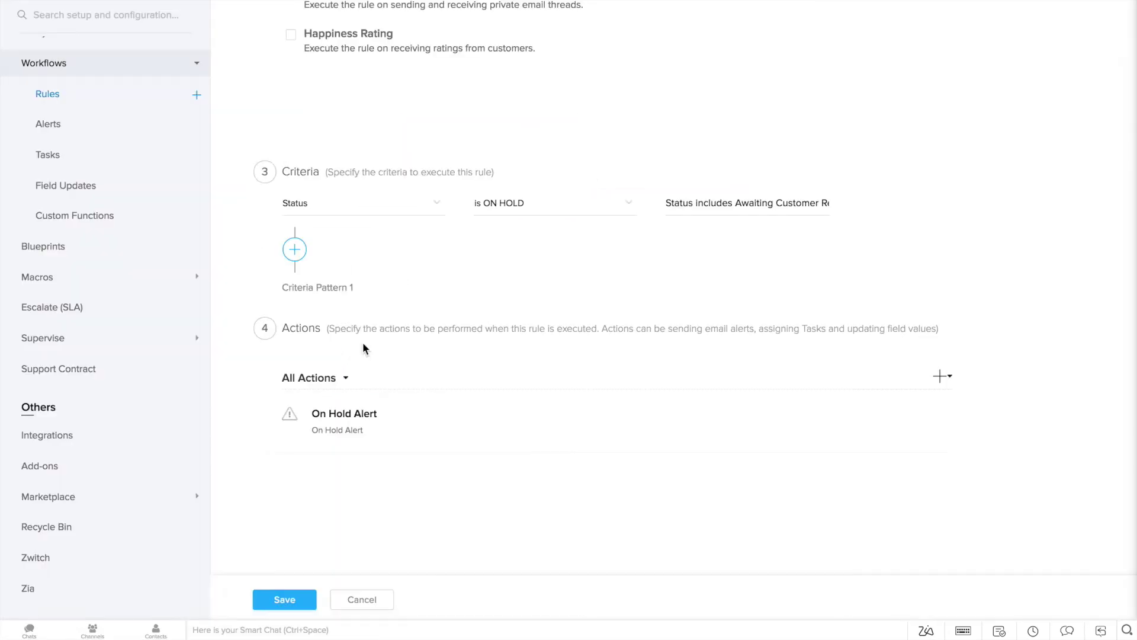
pyautogui.click(287, 599)
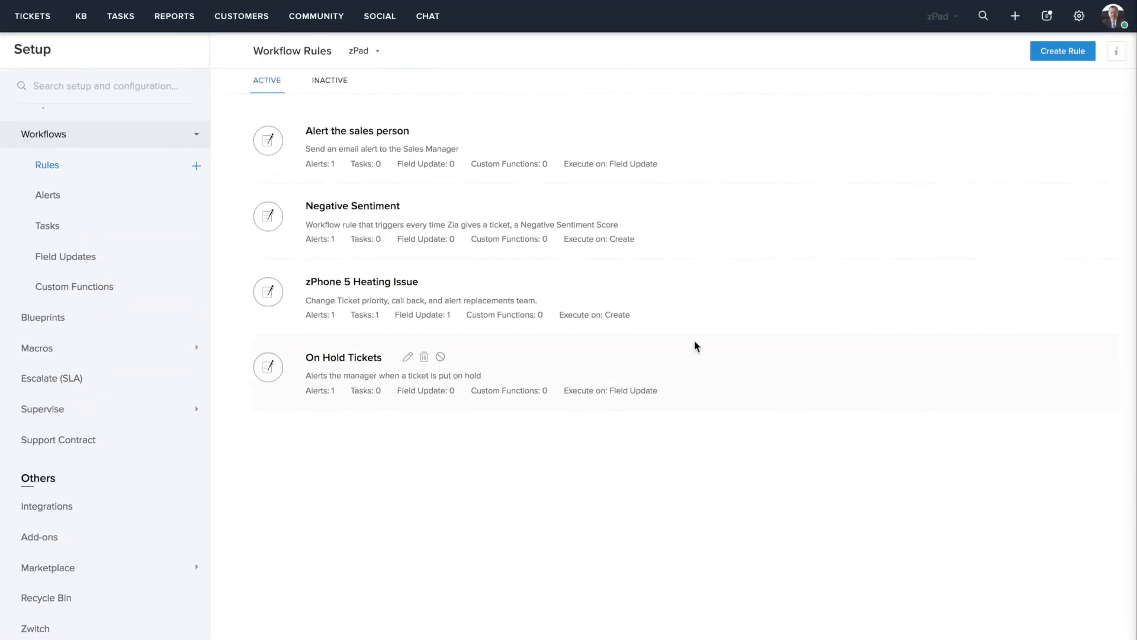
# Step: Start a rule 'Close On Hold Tickets' described as 'Closes tickets that have been On Hold for three months'
pyautogui.click(1058, 58)
pyautogui.write('Close On Hold Tickets')
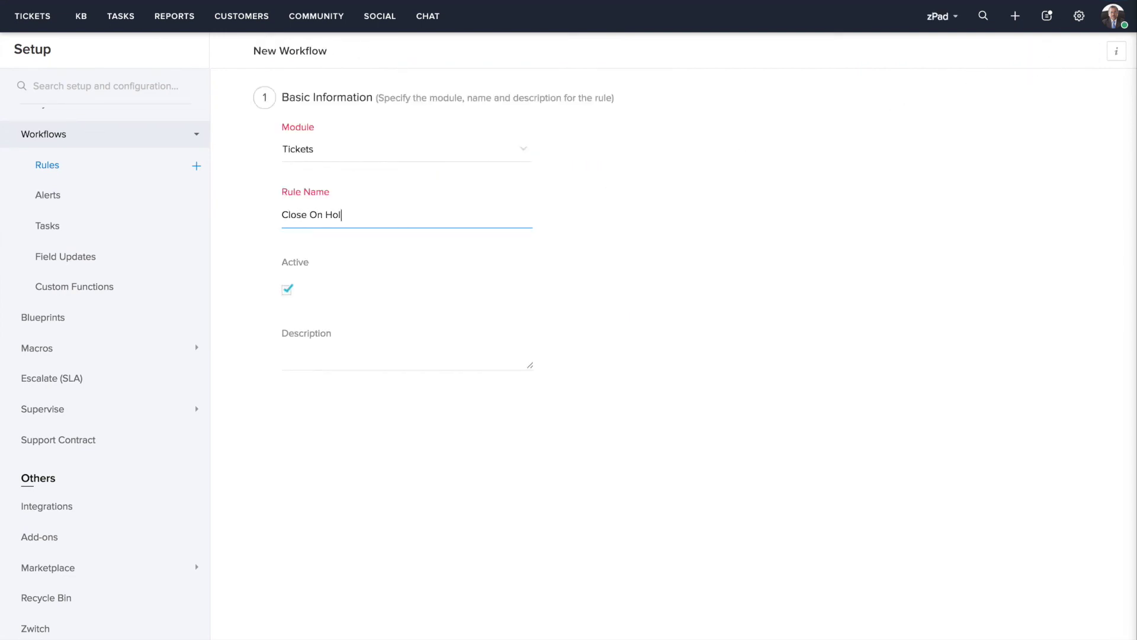
pyautogui.click(478, 349)
pyautogui.write('Closes tickets th')
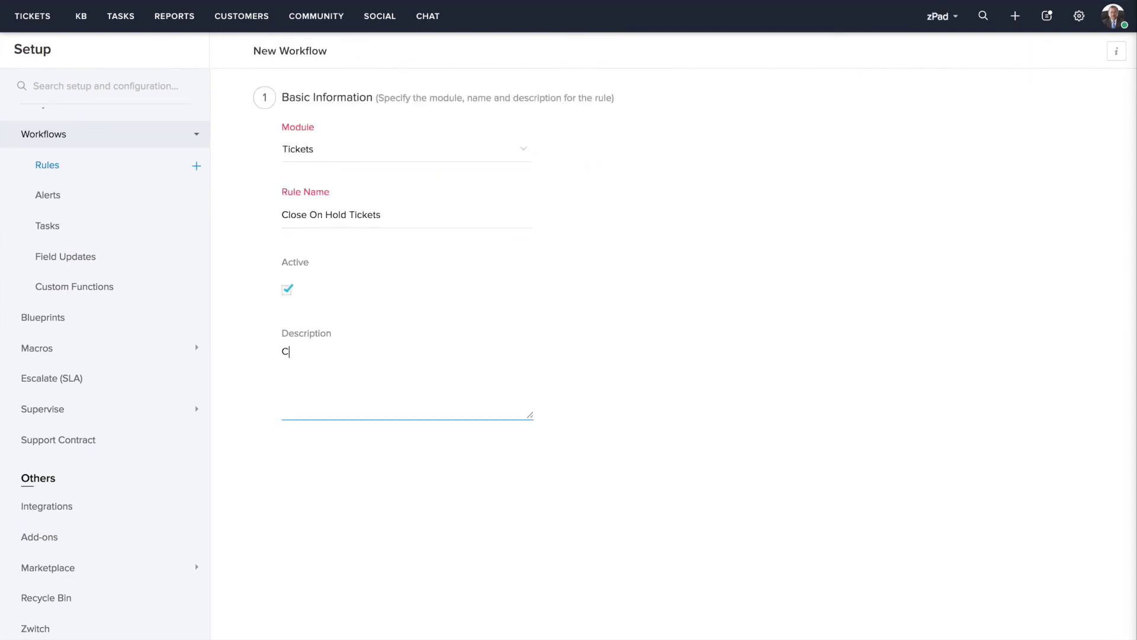
pyautogui.write('at have been On Hold for three months')
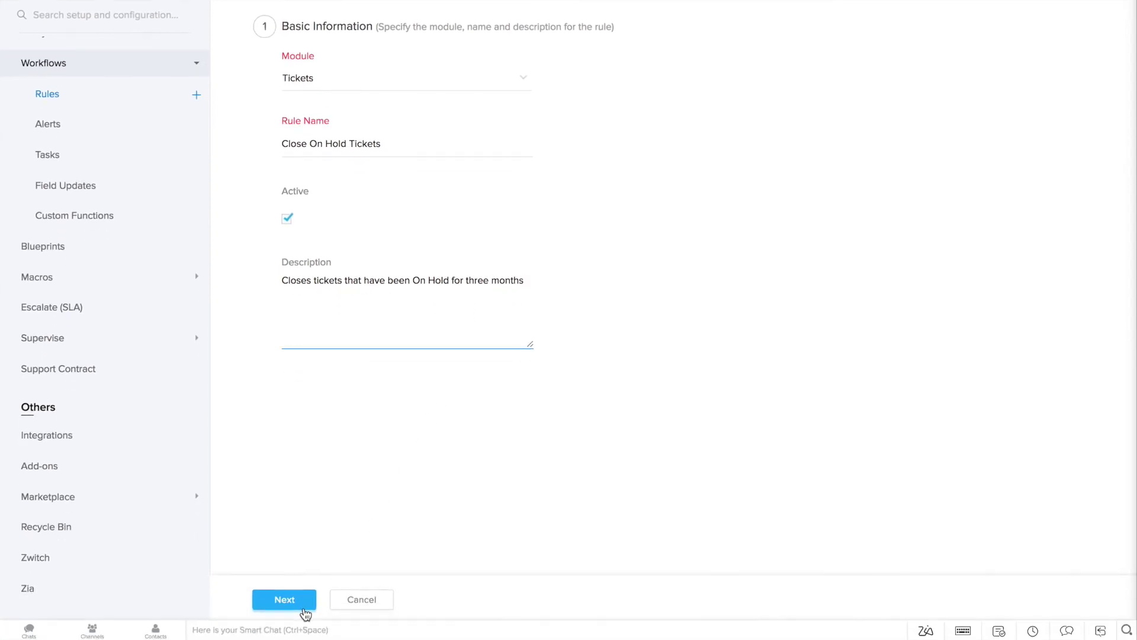
# Step: Trigger the rule on ticket creation, with criterion Ticket On Hold Time is after
pyautogui.click(284, 599)
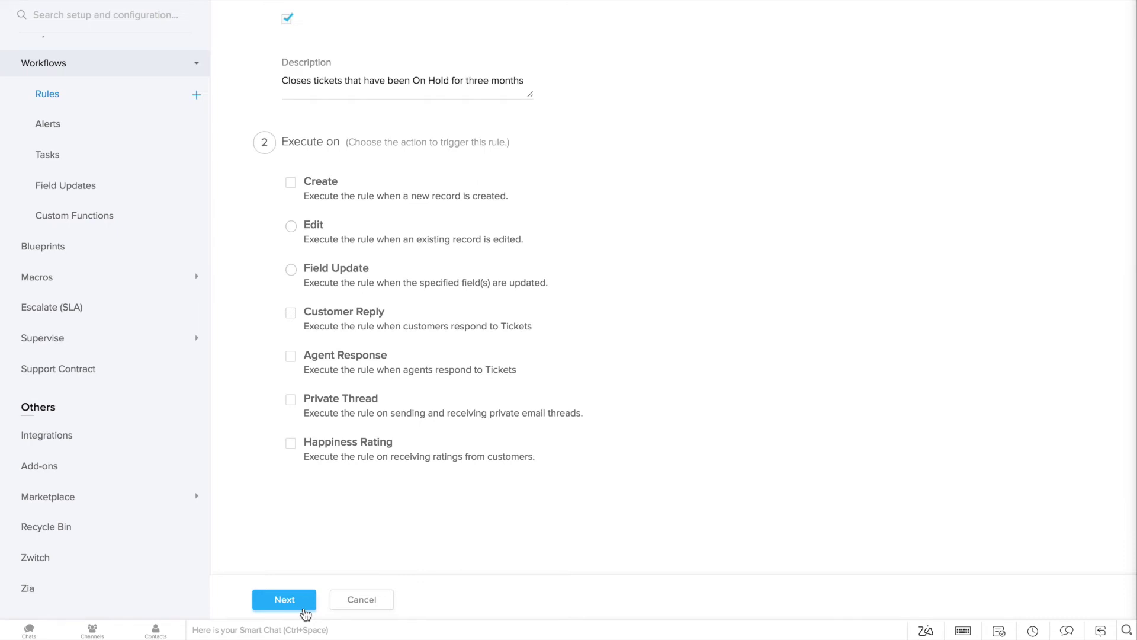
pyautogui.click(288, 186)
pyautogui.click(284, 599)
pyautogui.click(386, 453)
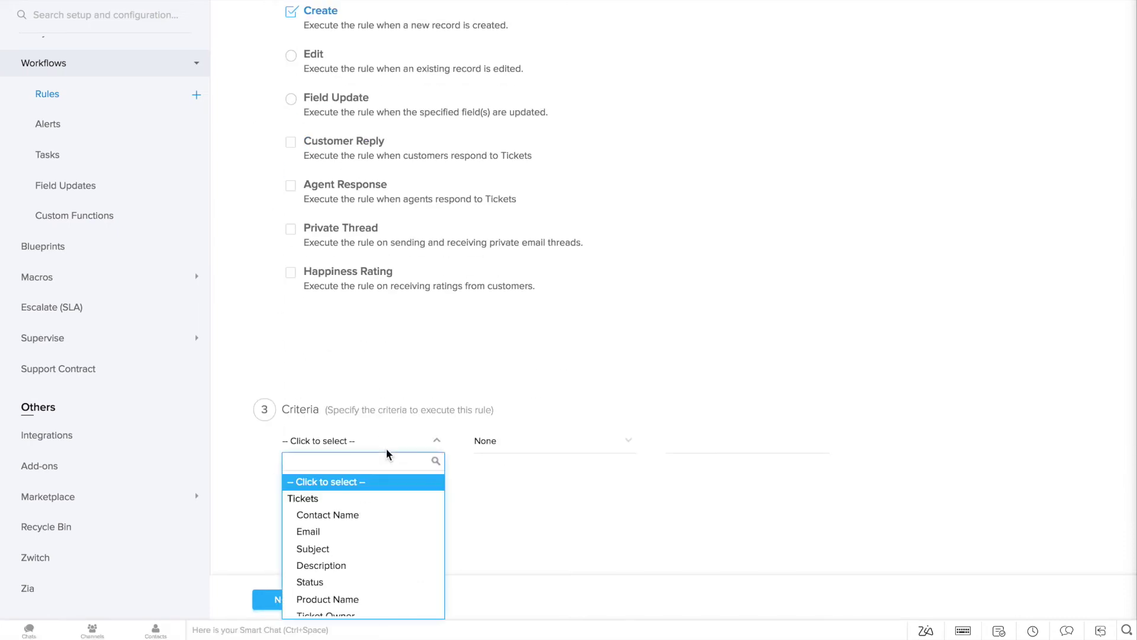
pyautogui.write('on hol')
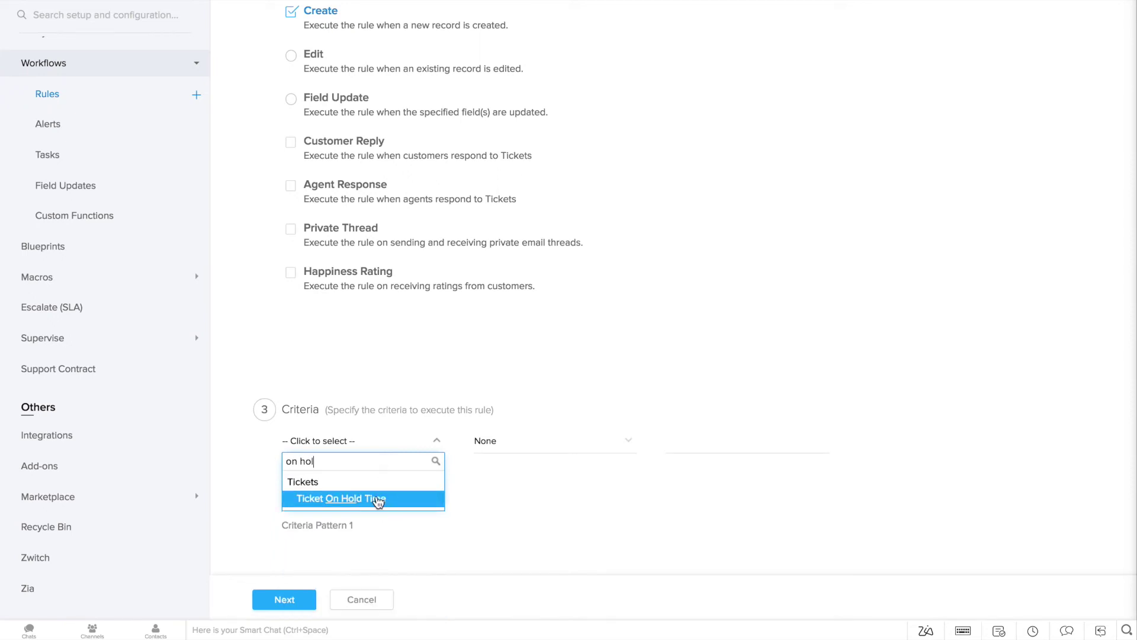
pyautogui.click(378, 501)
pyautogui.click(537, 441)
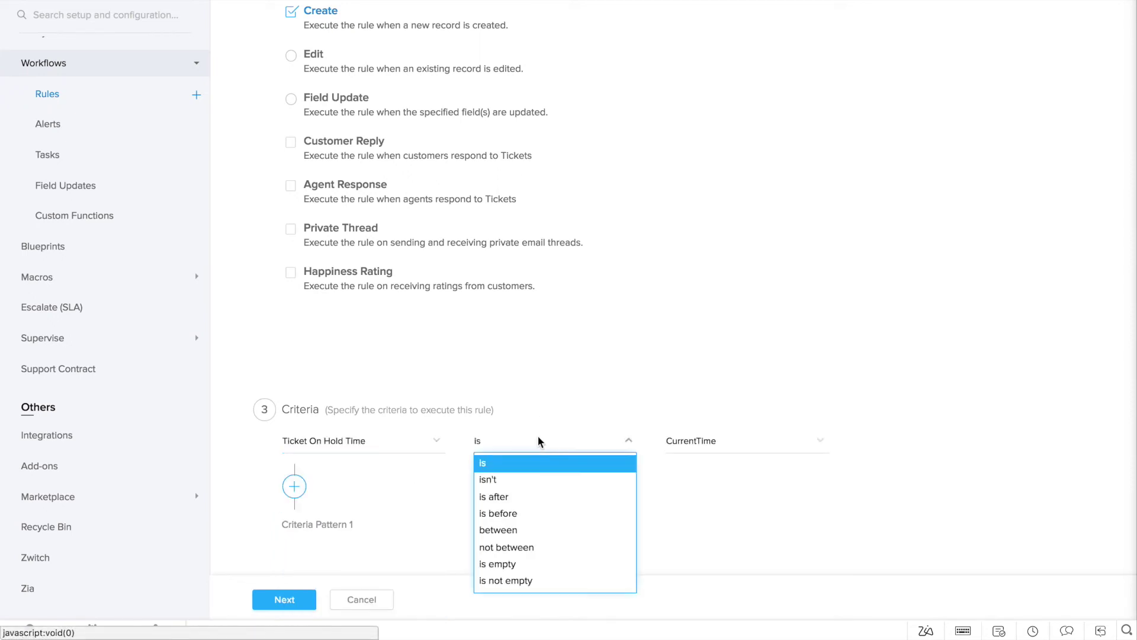
pyautogui.click(531, 502)
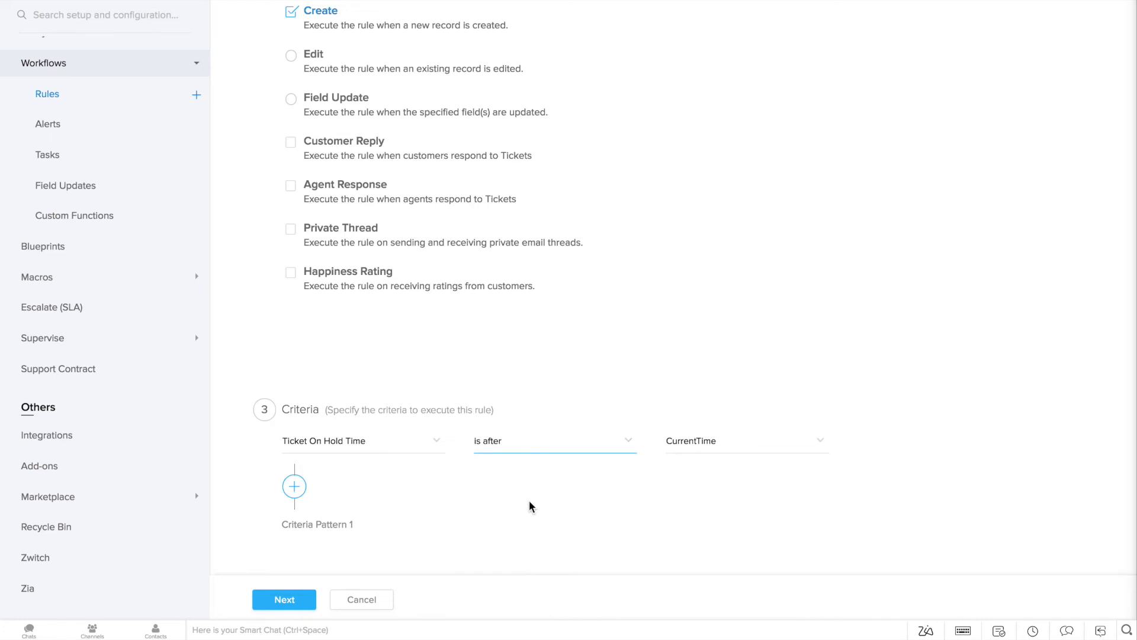
# Step: Set the criterion's custom date and time to 05/28/2018, 12:00 AM
pyautogui.click(717, 449)
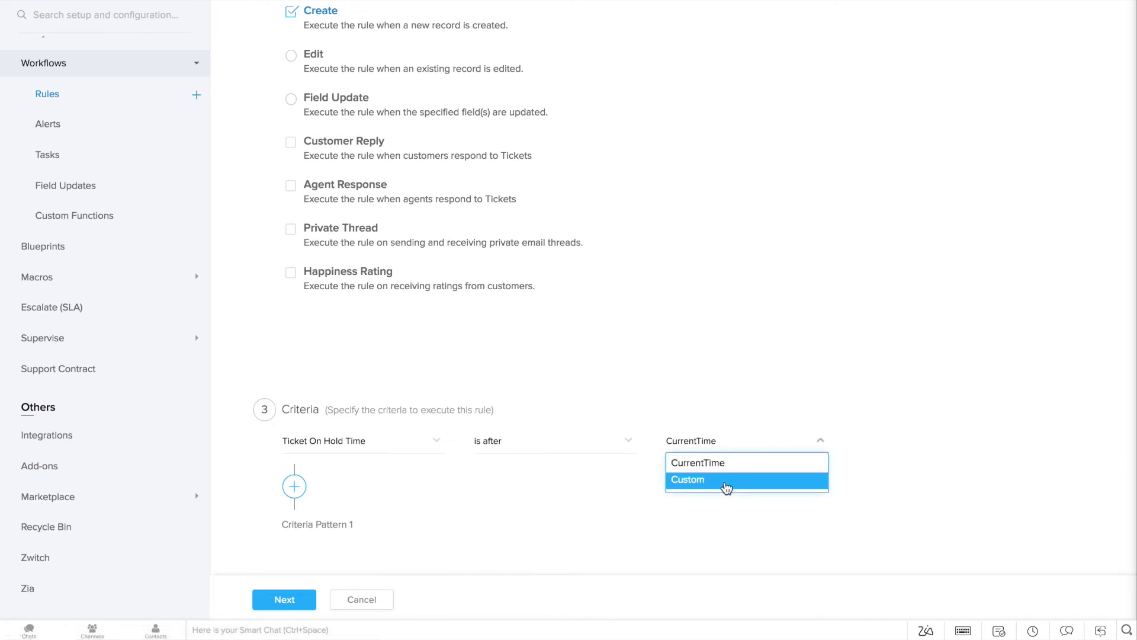
pyautogui.click(726, 482)
pyautogui.click(762, 442)
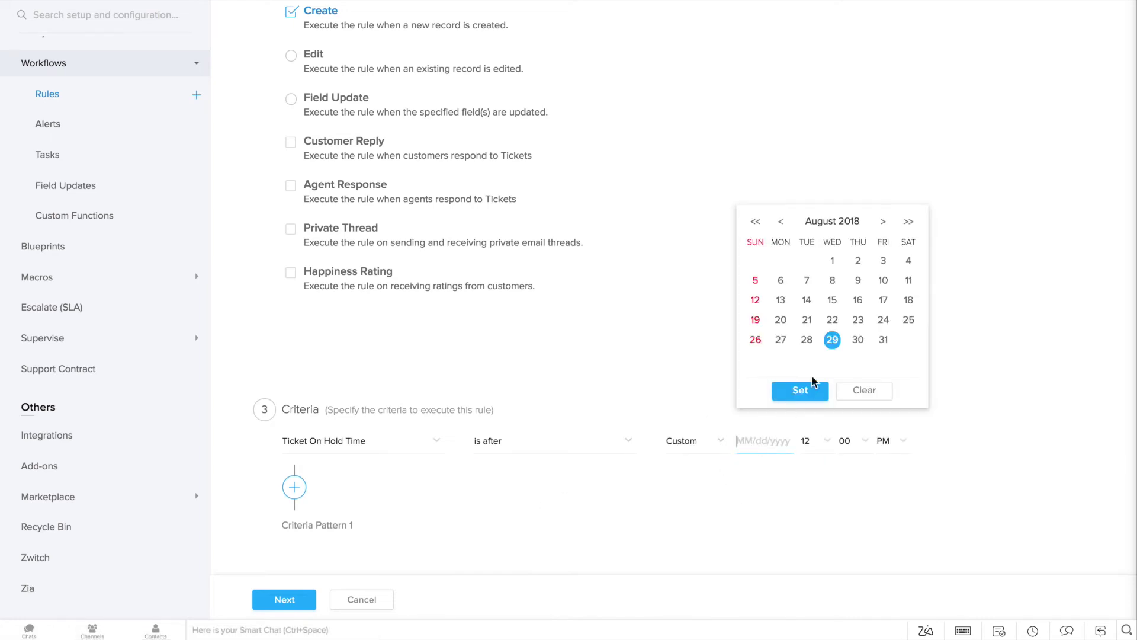
pyautogui.click(782, 223)
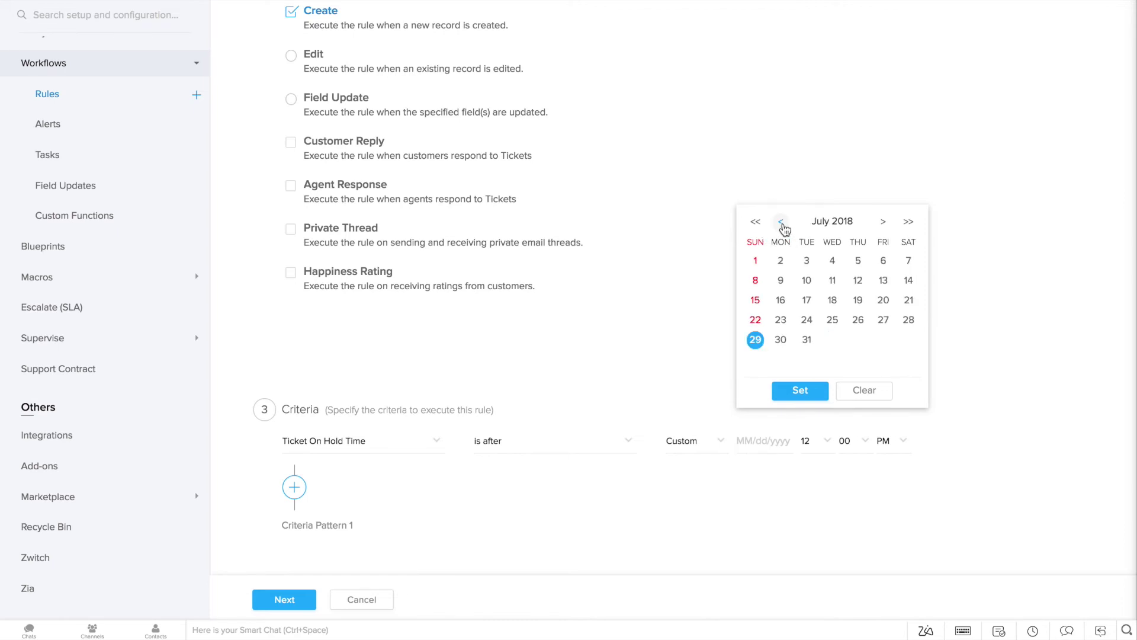
pyautogui.click(781, 223)
pyautogui.click(781, 223)
pyautogui.click(781, 339)
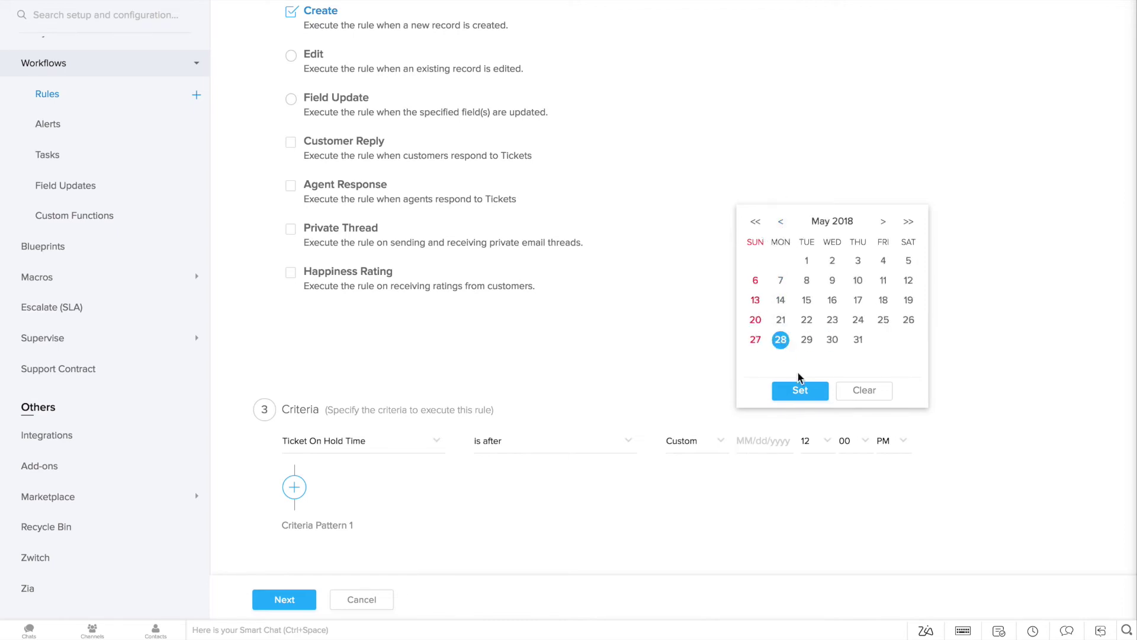
pyautogui.click(800, 391)
pyautogui.click(845, 441)
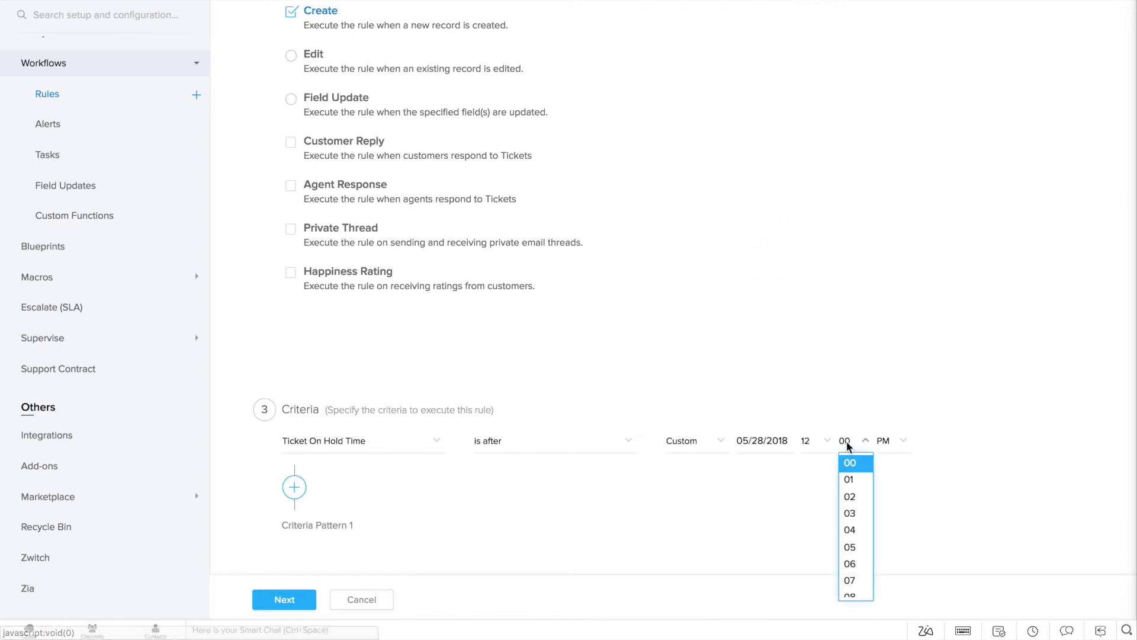
pyautogui.click(868, 461)
pyautogui.click(886, 443)
pyautogui.click(885, 461)
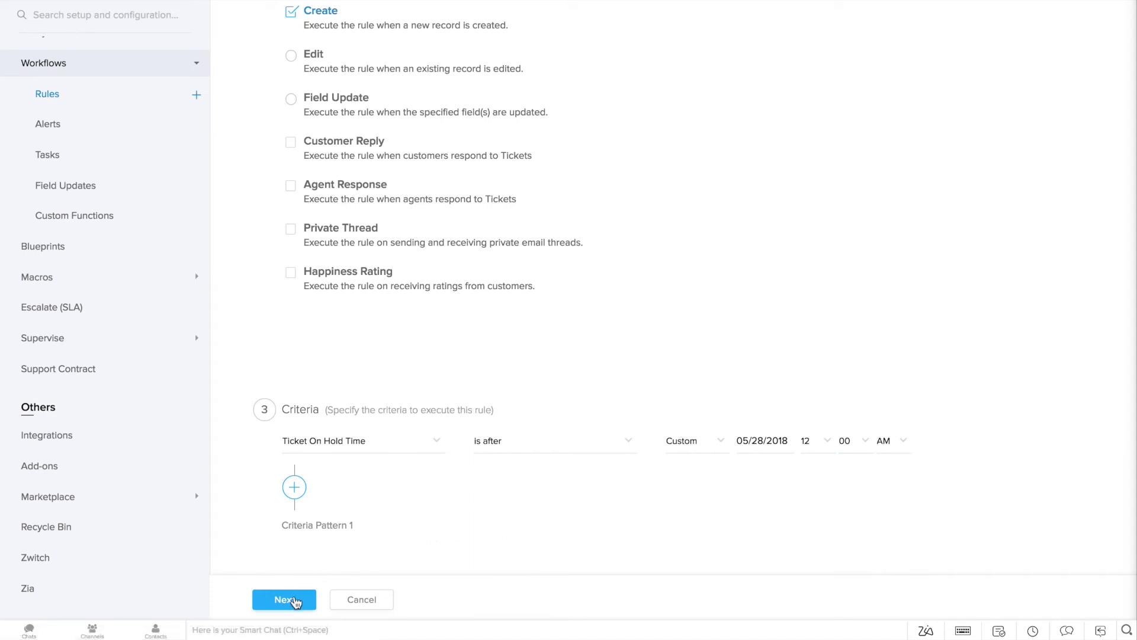
# Step: Add a field update action 'Closed status' described as 'Change status field to closed'
pyautogui.click(292, 602)
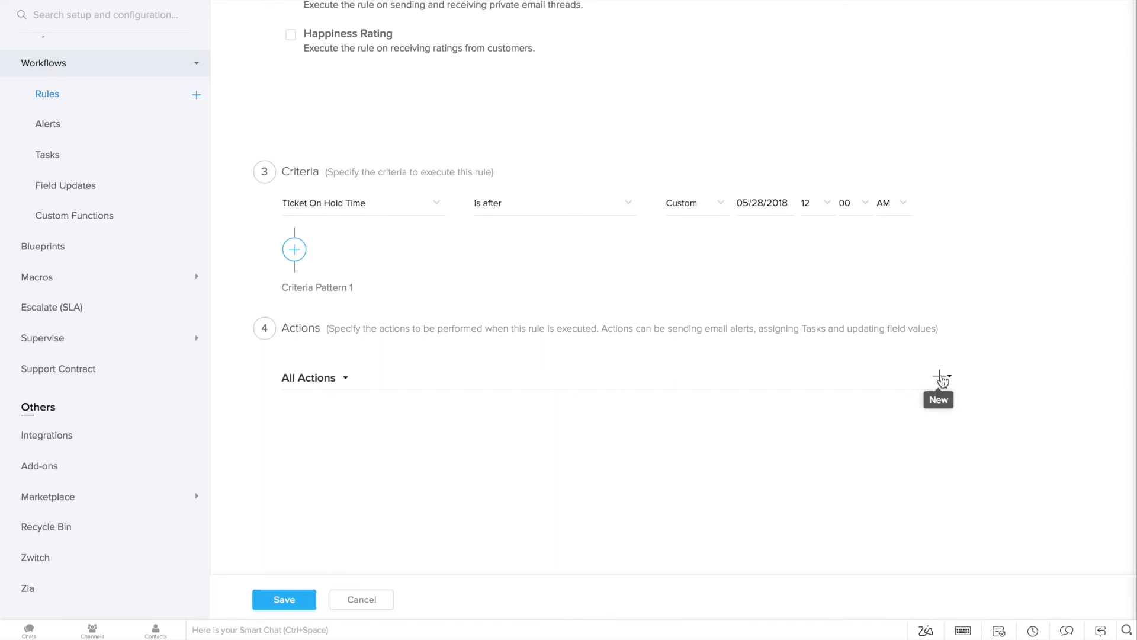
pyautogui.click(949, 379)
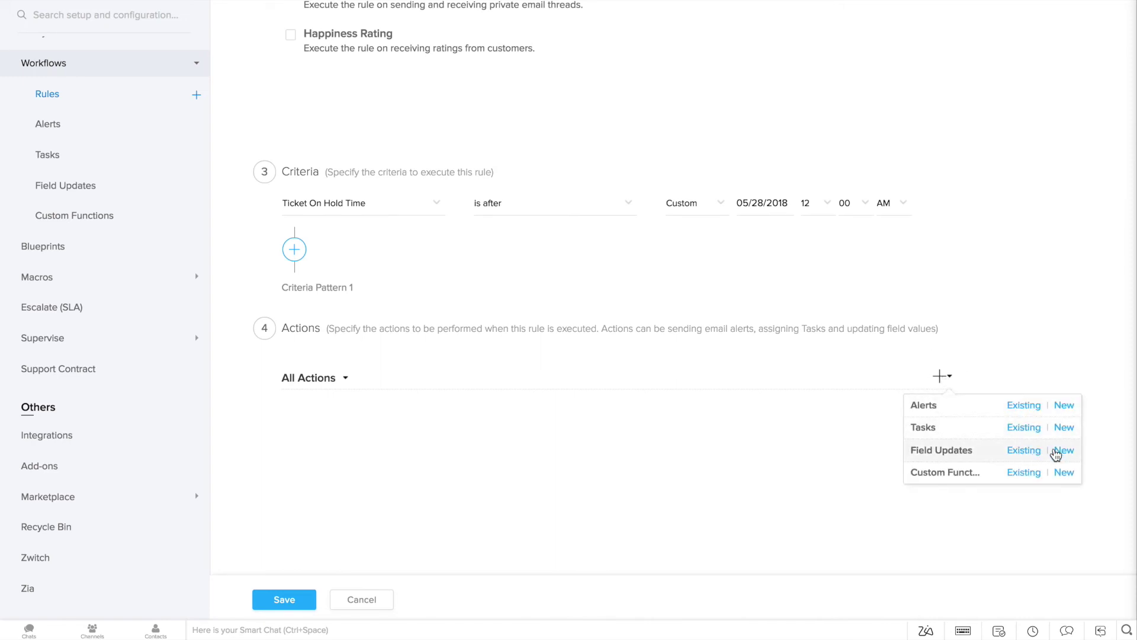
pyautogui.click(1065, 452)
pyautogui.click(498, 56)
pyautogui.write('Closed status')
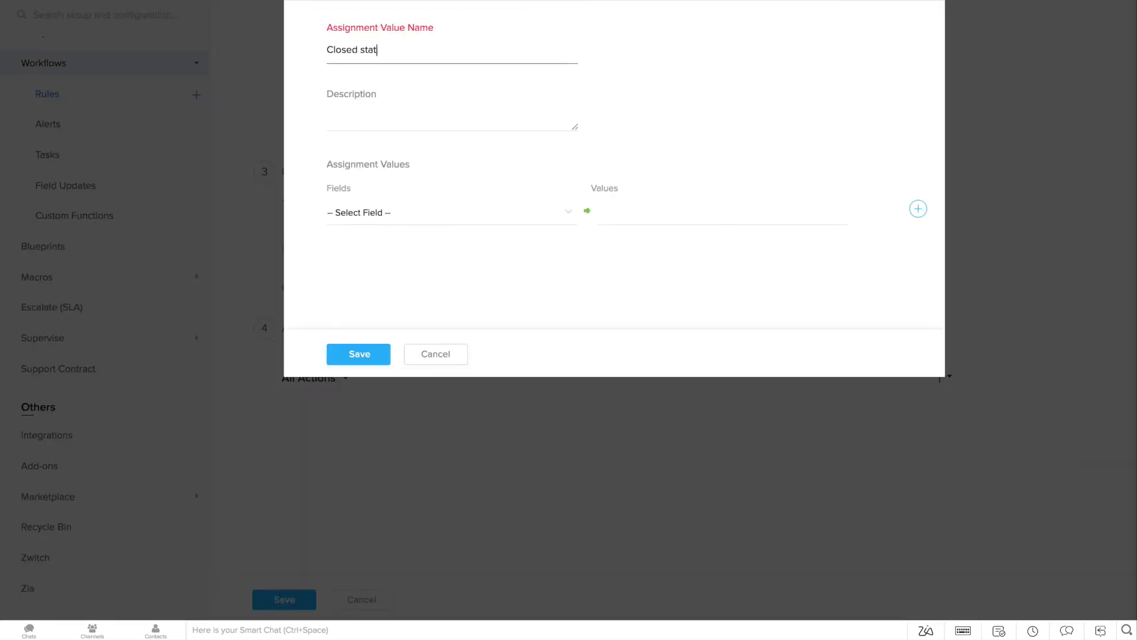
pyautogui.press('Tab')
pyautogui.write('Change status field to closed')
# Step: Make the field update set Status to Closed, then save it and the rule
pyautogui.click(466, 261)
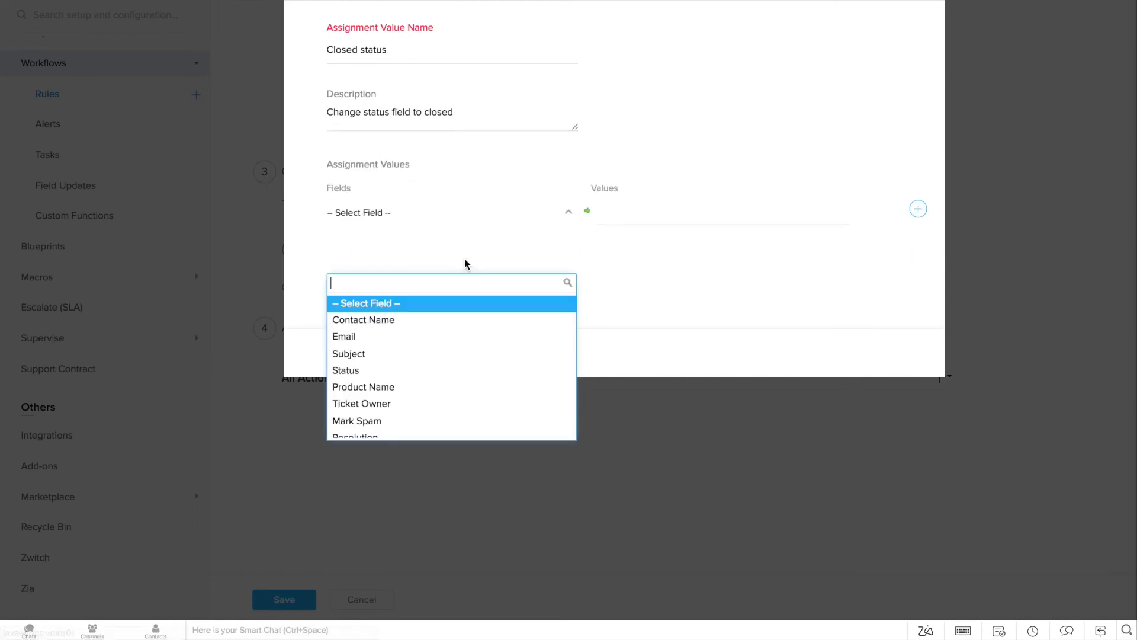
pyautogui.click(455, 370)
pyautogui.click(628, 213)
pyautogui.click(613, 303)
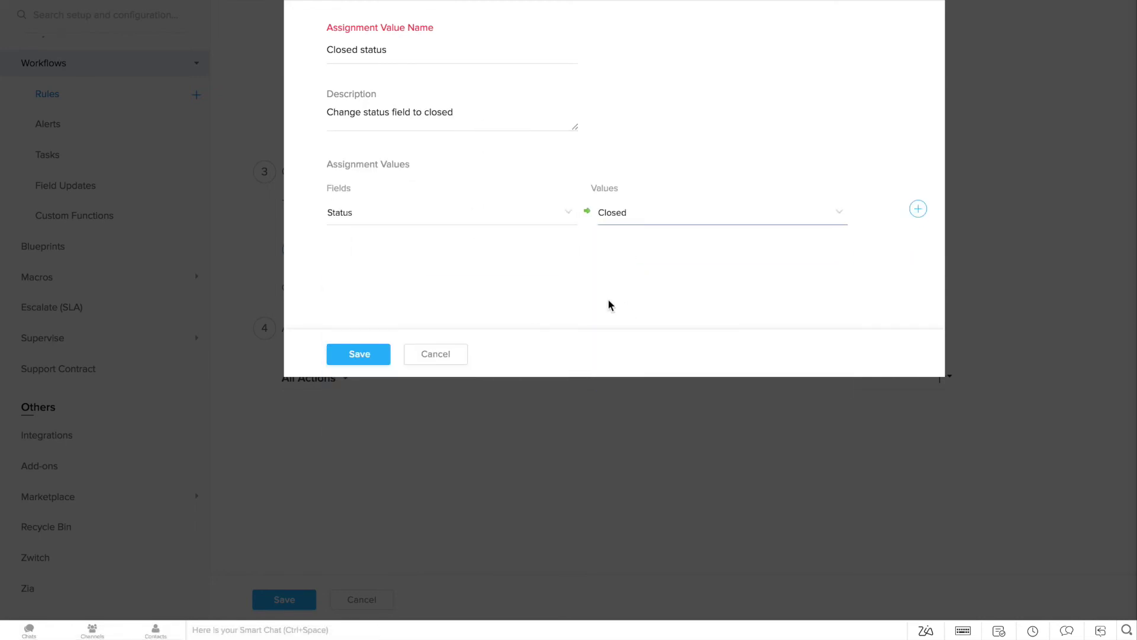
pyautogui.click(359, 354)
pyautogui.click(286, 603)
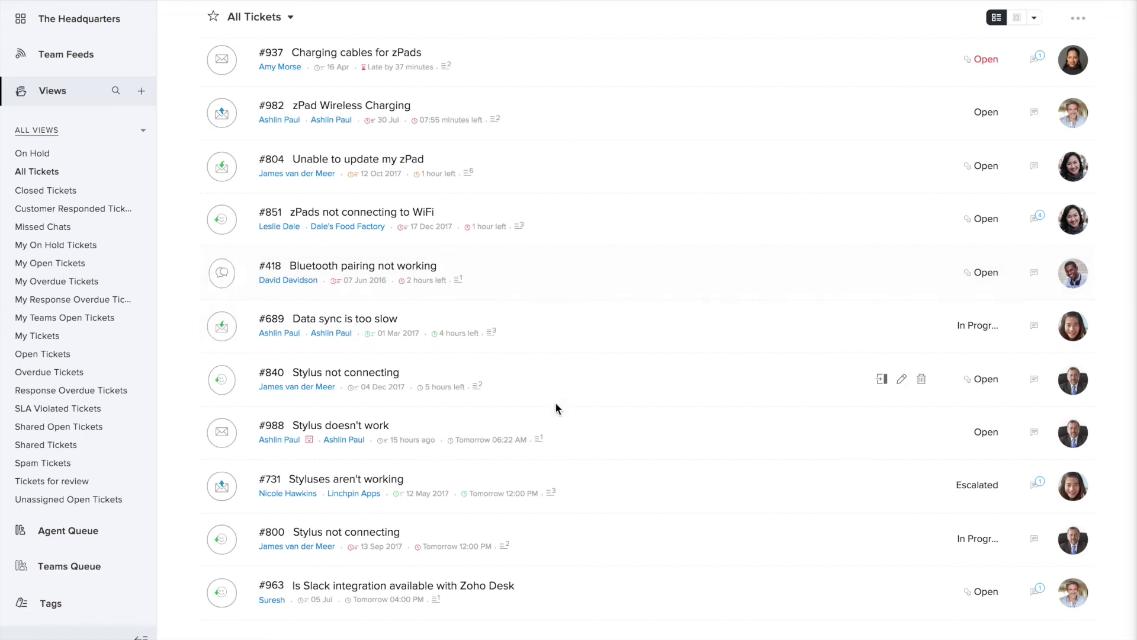
# Step: Time work on ticket #988, switch it to Engineering Ticket, then stop the timer to log the entry
pyautogui.click(592, 431)
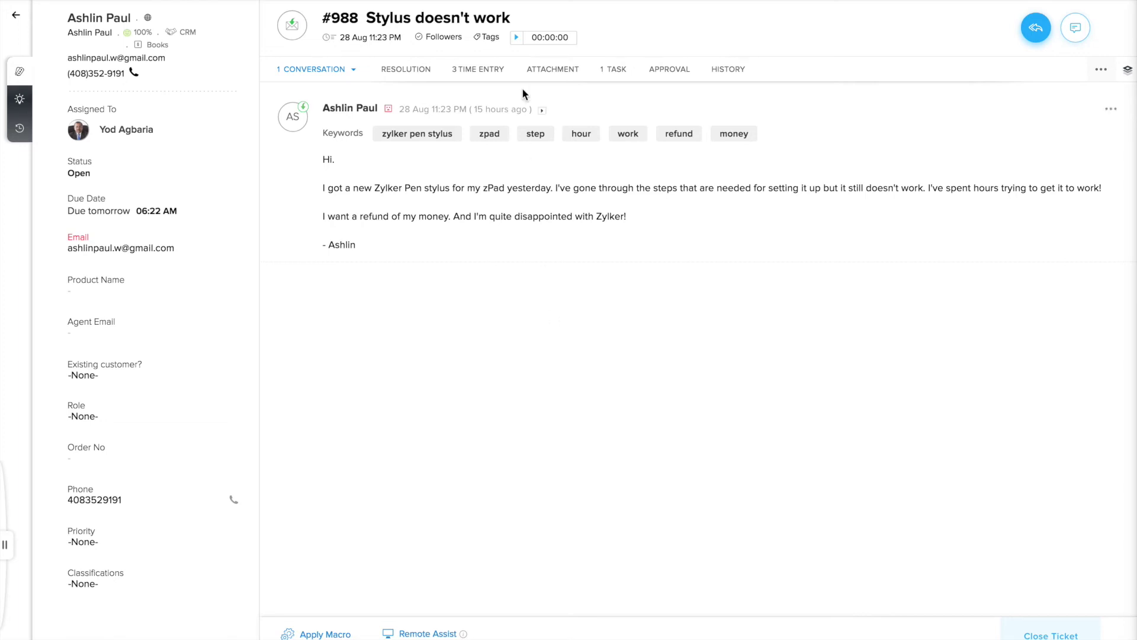
pyautogui.click(516, 38)
pyautogui.click(90, 176)
pyautogui.scroll(-2, 97, 249)
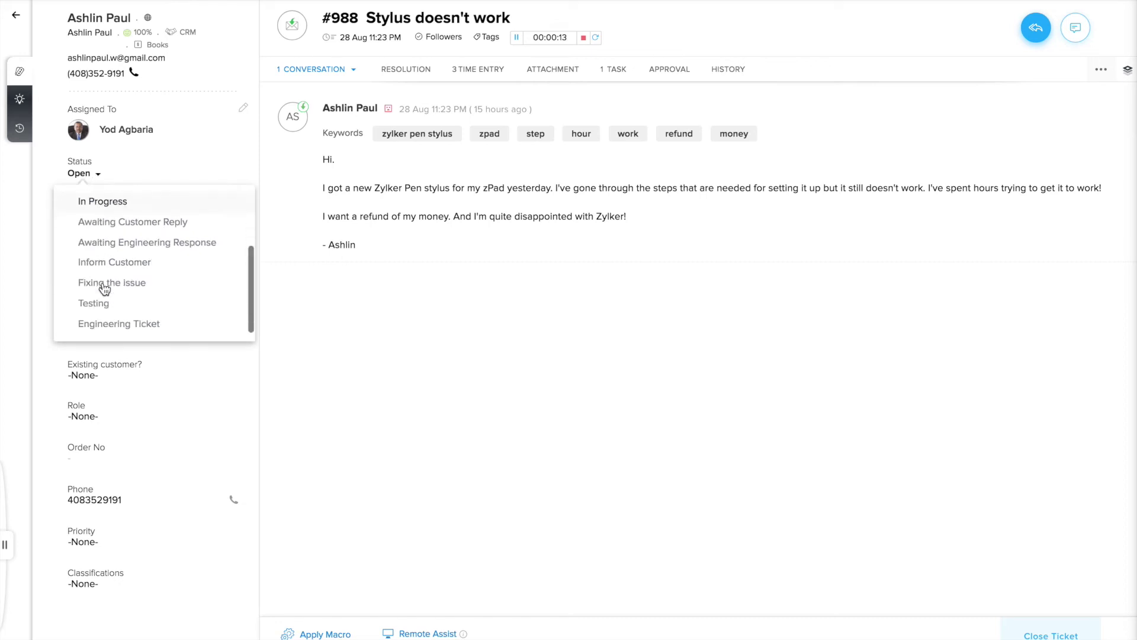
pyautogui.click(109, 325)
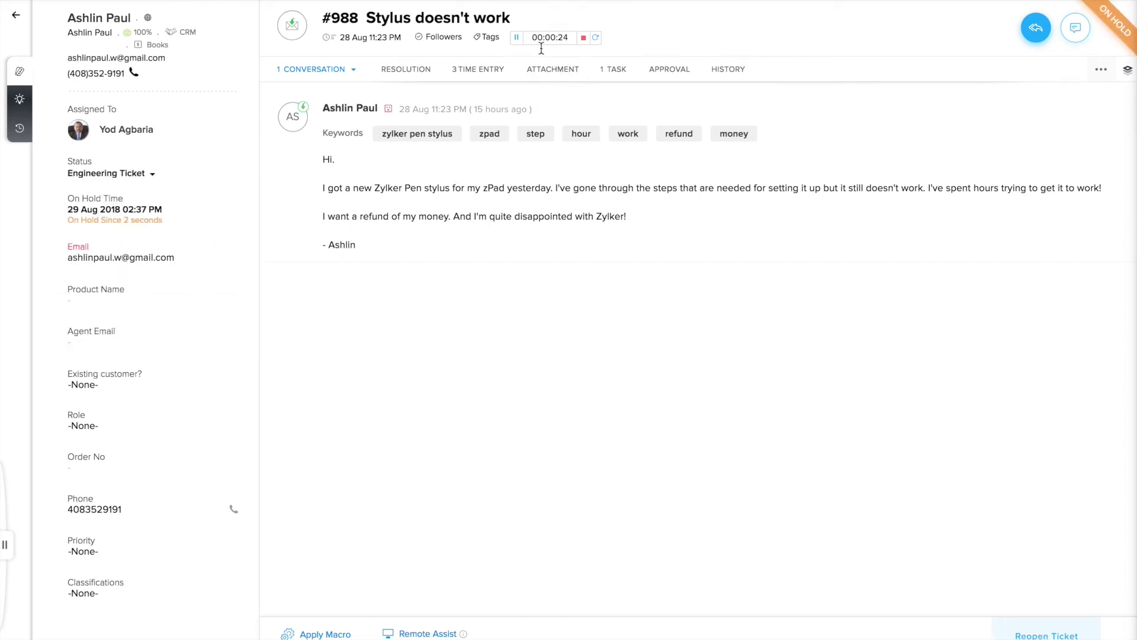
pyautogui.click(515, 39)
pyautogui.click(584, 39)
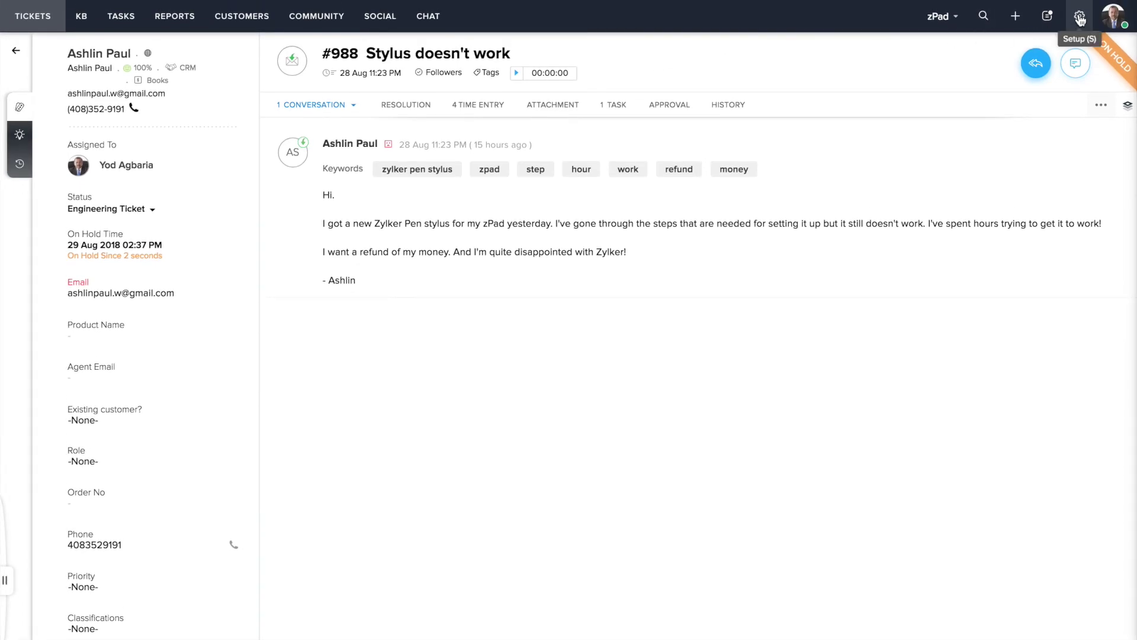
# Step: Switch ticket time tracking to Automatic, keeping time from agents' running timers
pyautogui.click(1081, 20)
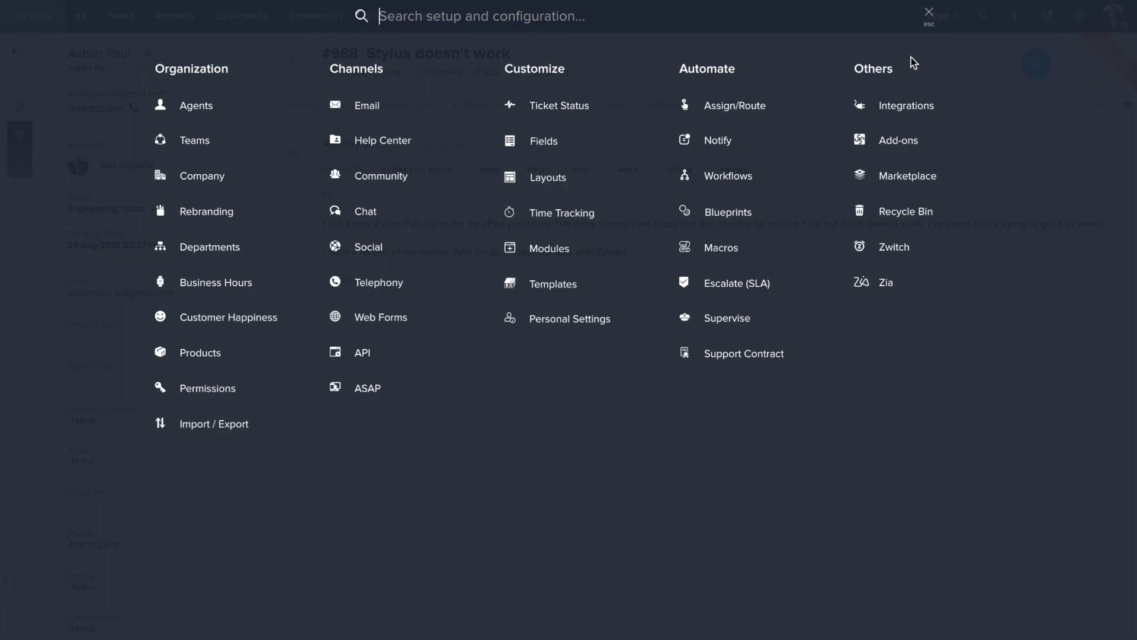
pyautogui.click(576, 217)
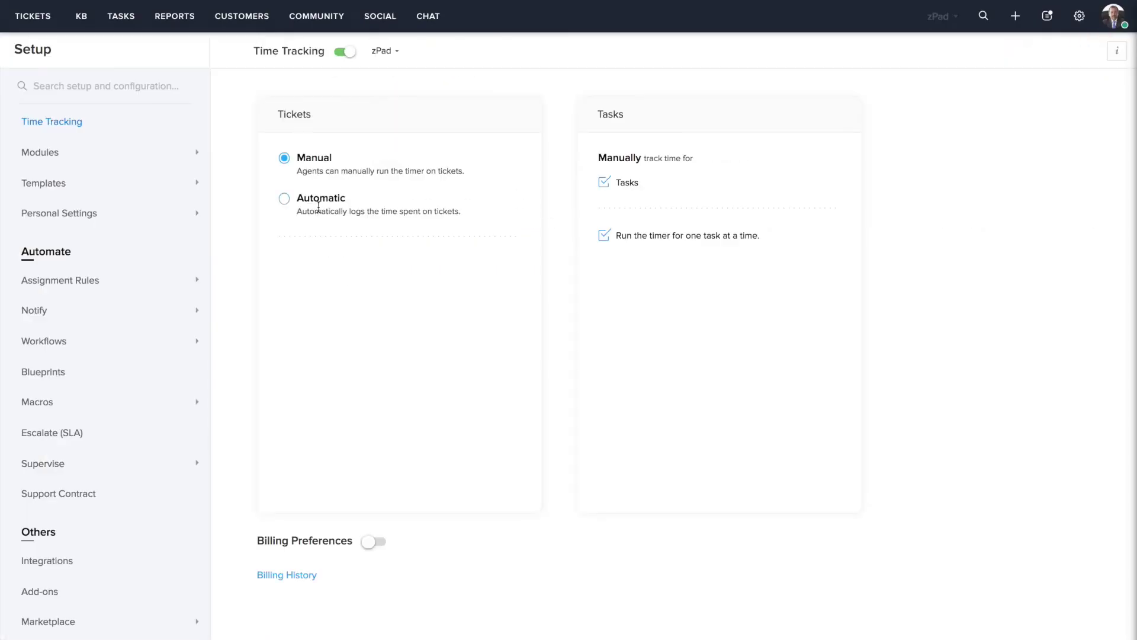
pyautogui.click(284, 200)
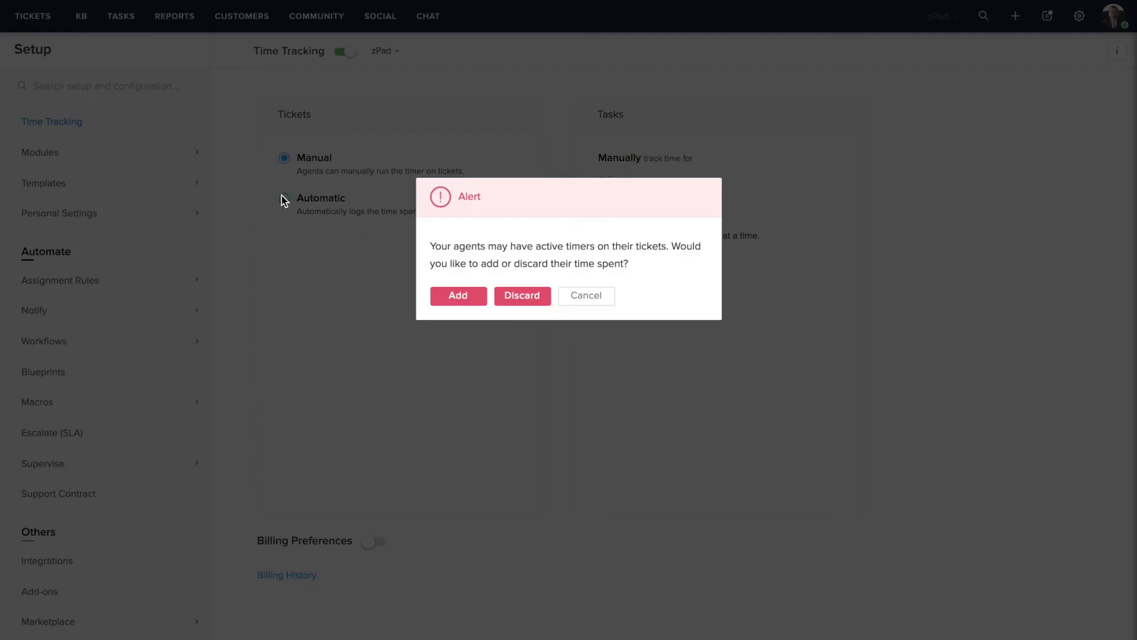
pyautogui.click(444, 295)
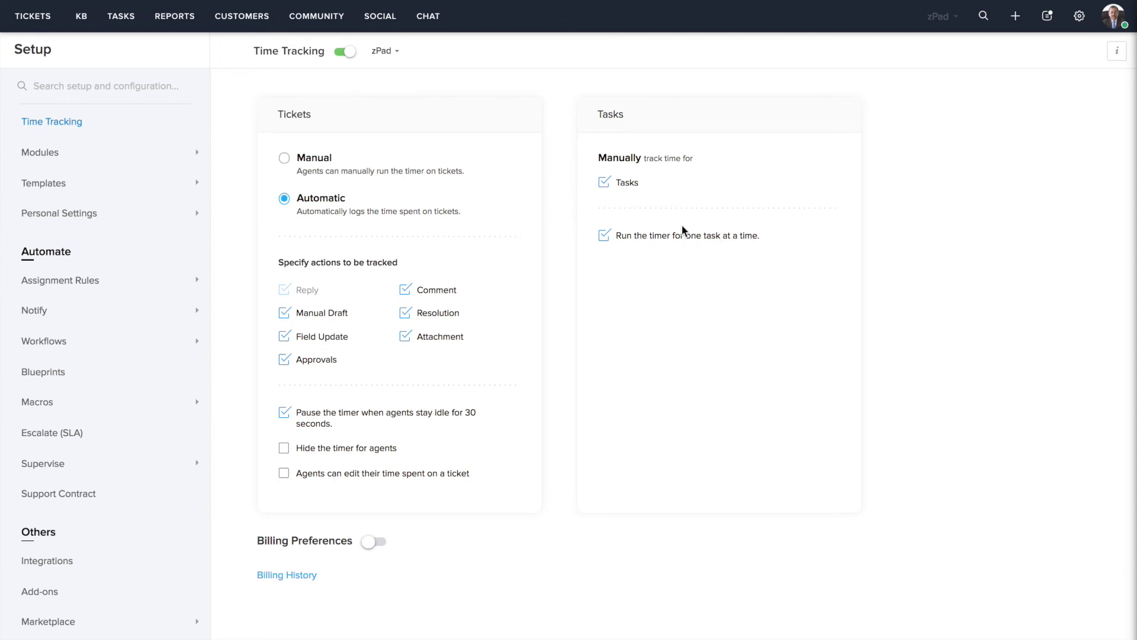
# Step: Start timers on the phone call task and the device upgrade task
pyautogui.click(121, 18)
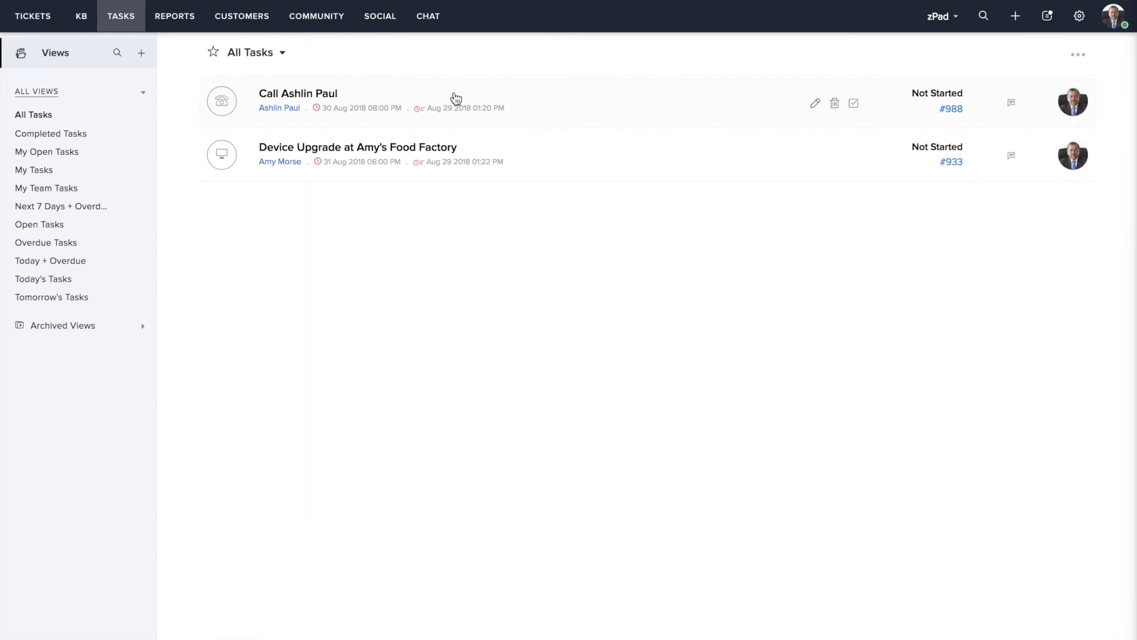
pyautogui.click(474, 99)
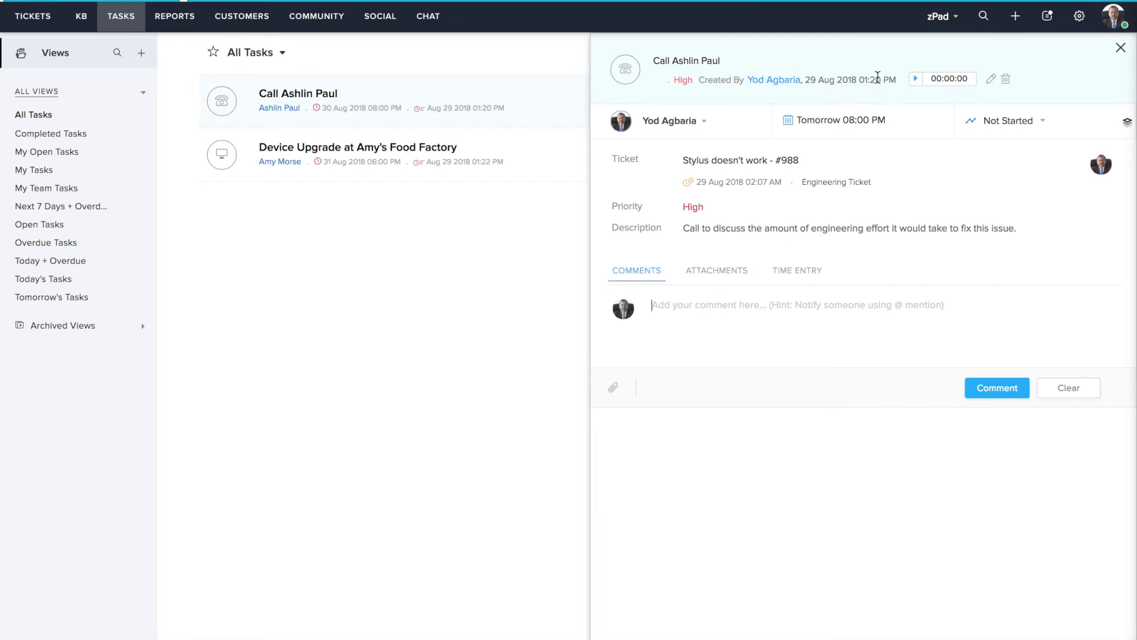
pyautogui.click(916, 81)
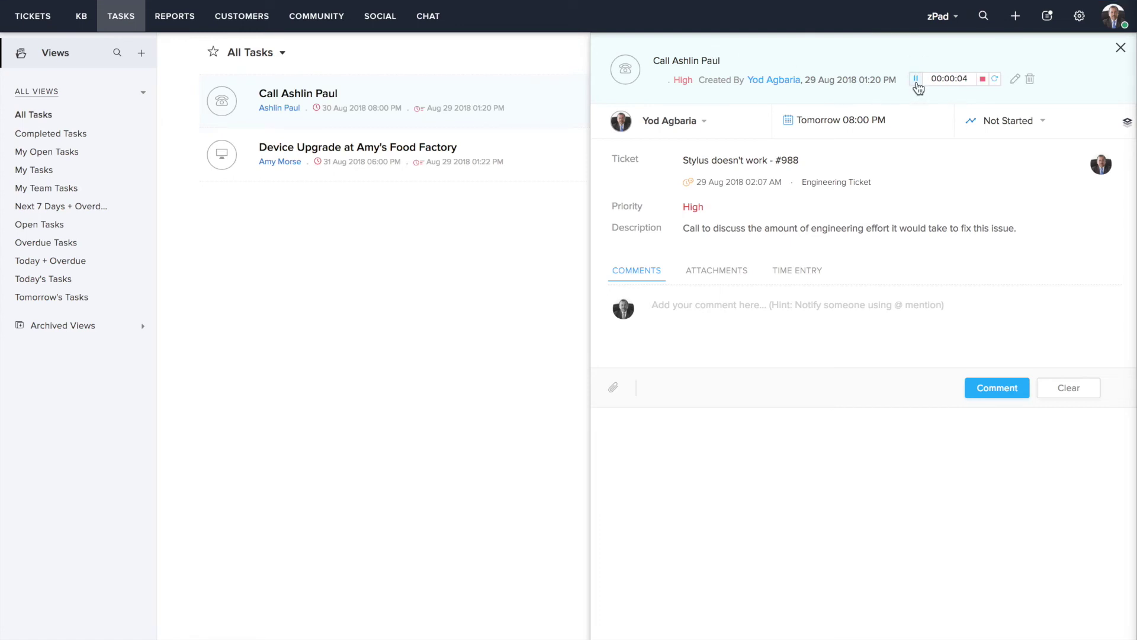
pyautogui.click(563, 164)
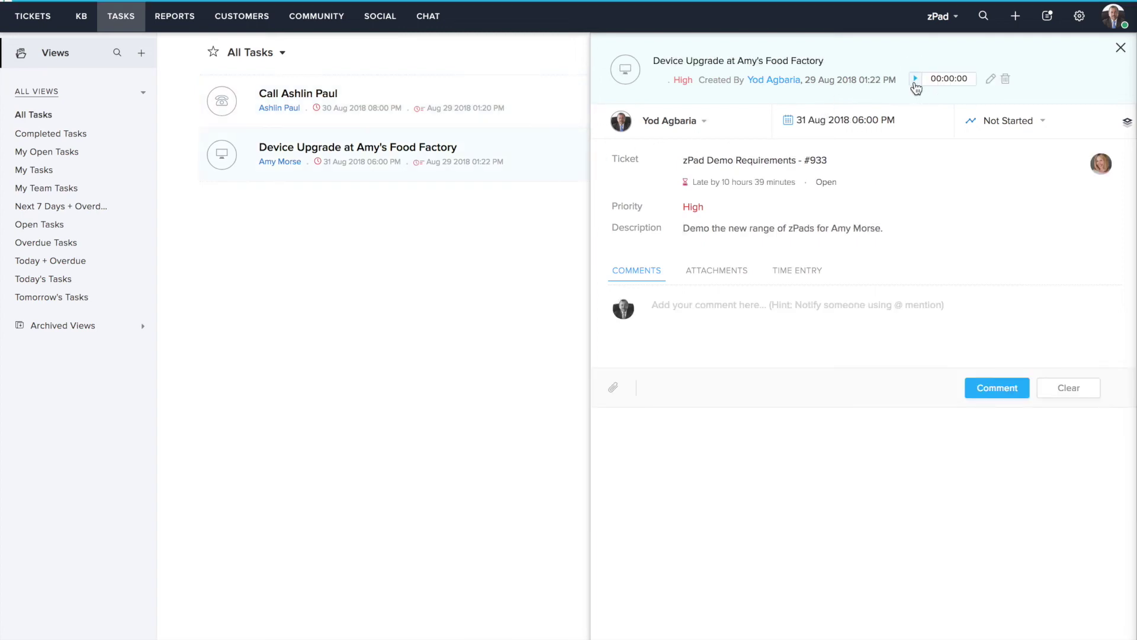
pyautogui.click(916, 81)
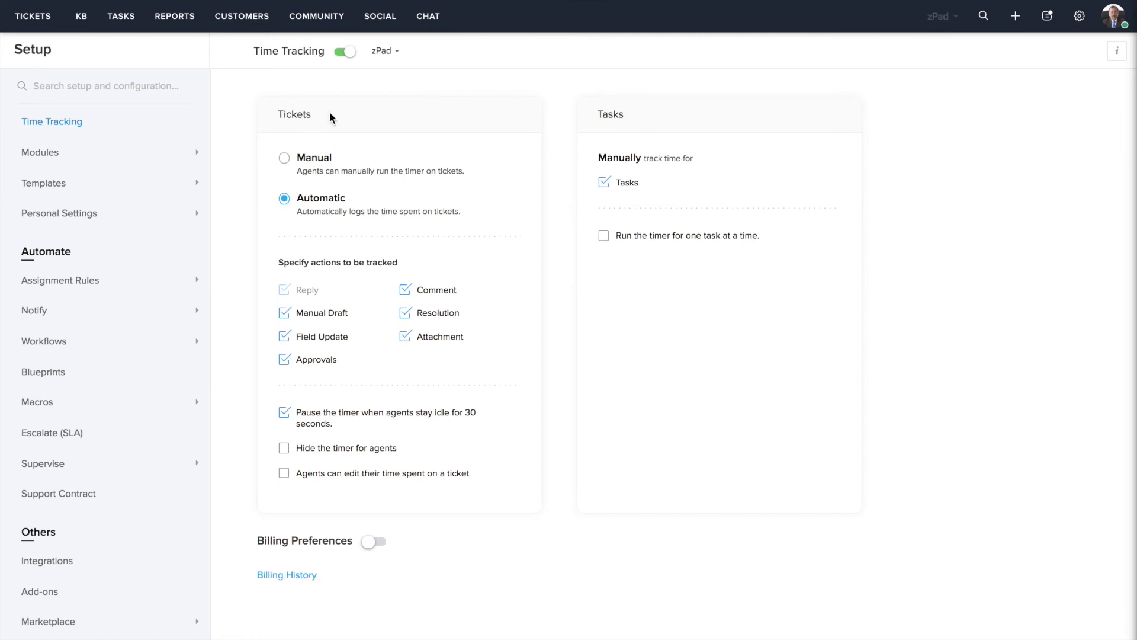
# Step: Restart the call task's timer and confirm both task timers are running together
pyautogui.click(125, 18)
pyautogui.click(540, 153)
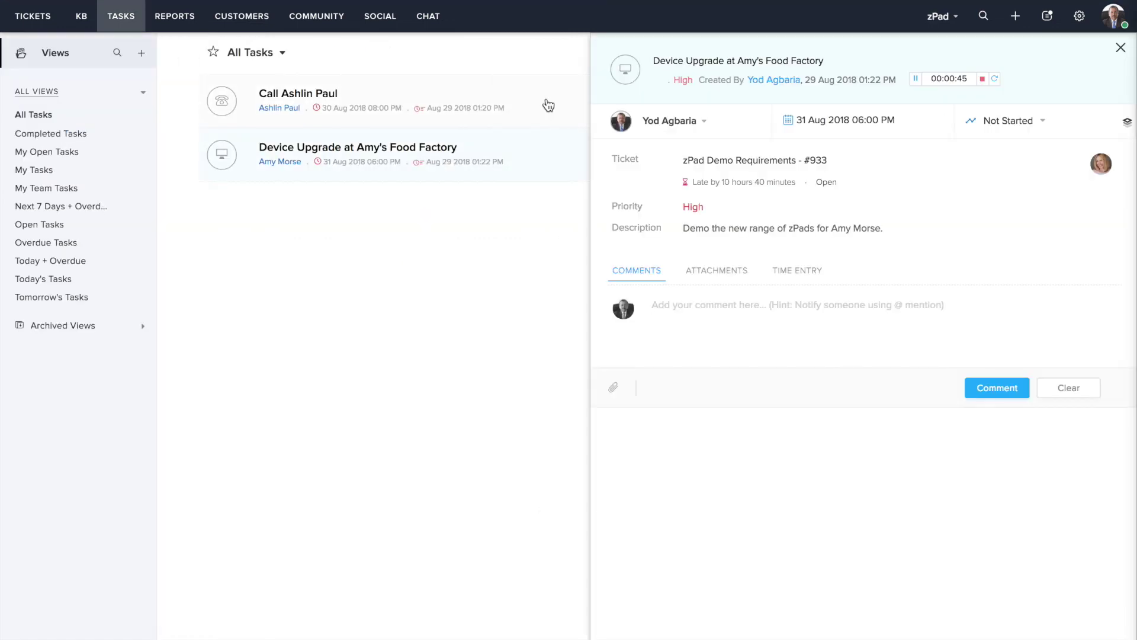
pyautogui.click(548, 104)
pyautogui.click(915, 81)
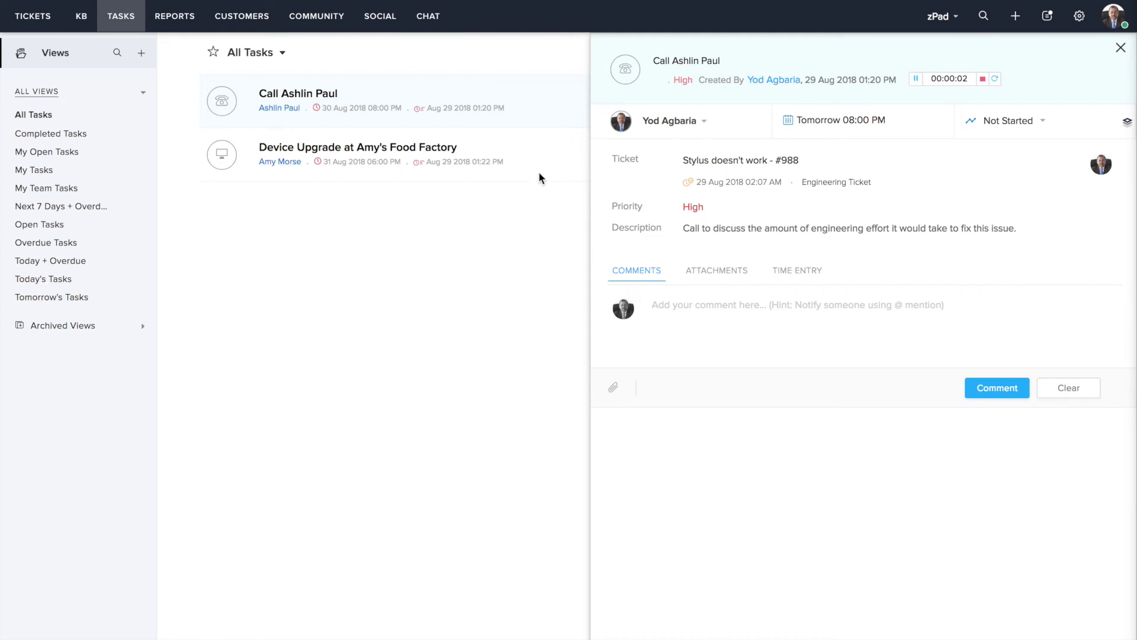
pyautogui.click(550, 156)
pyautogui.click(548, 105)
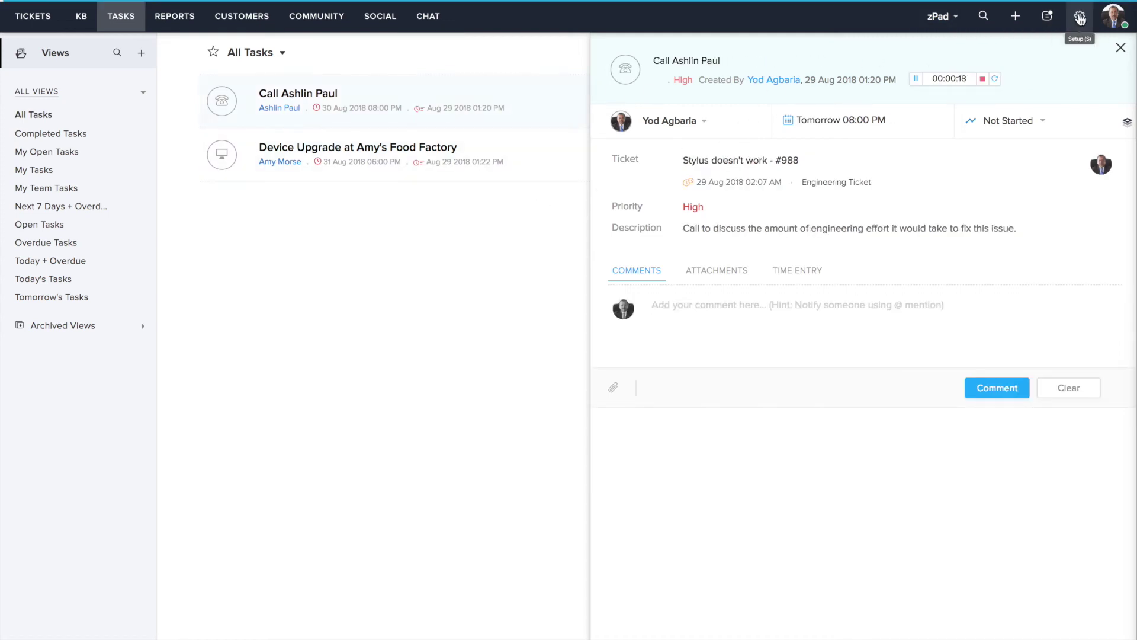
# Step: Turn on time tracking billing preferences with a fixed agent cost of 30 USD per hour
pyautogui.click(1079, 17)
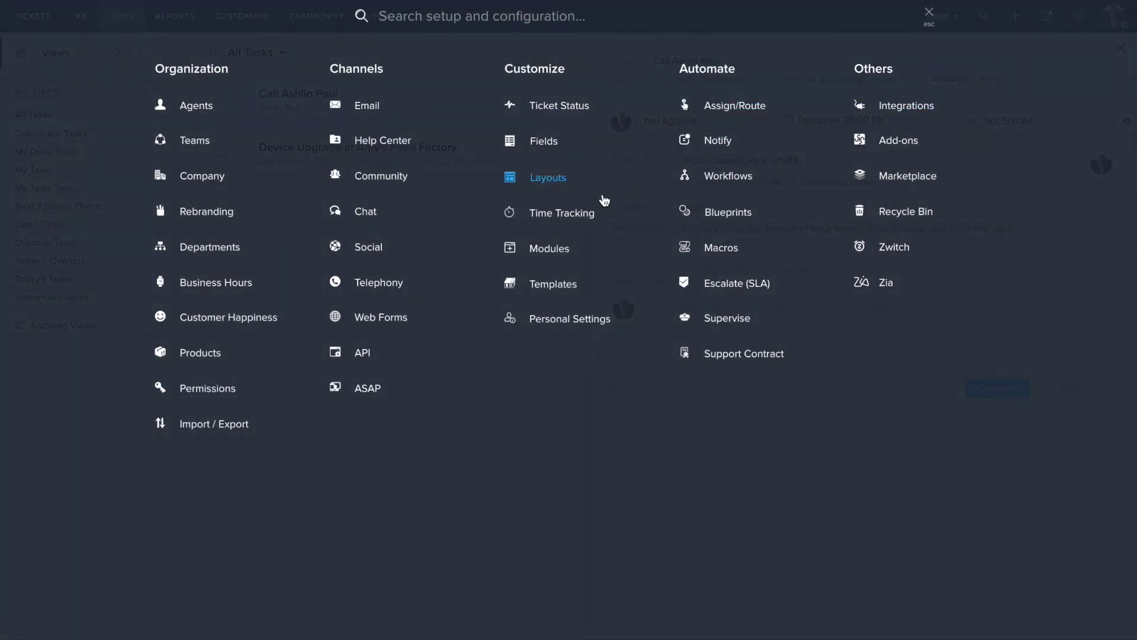
pyautogui.click(577, 212)
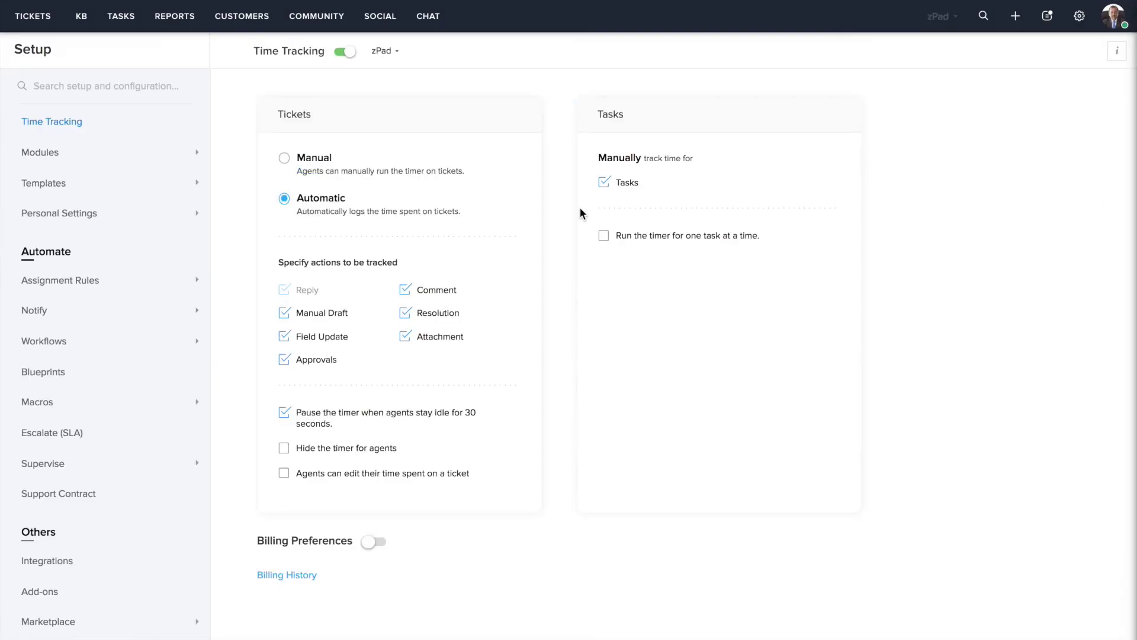
pyautogui.click(366, 545)
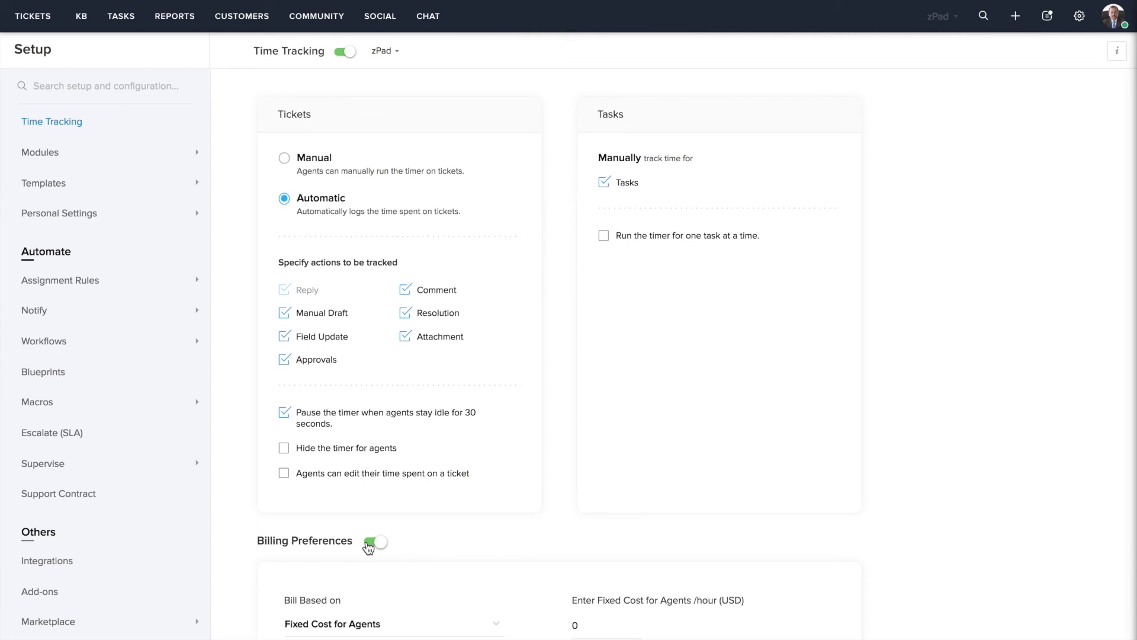
pyautogui.scroll(-3, 367, 545)
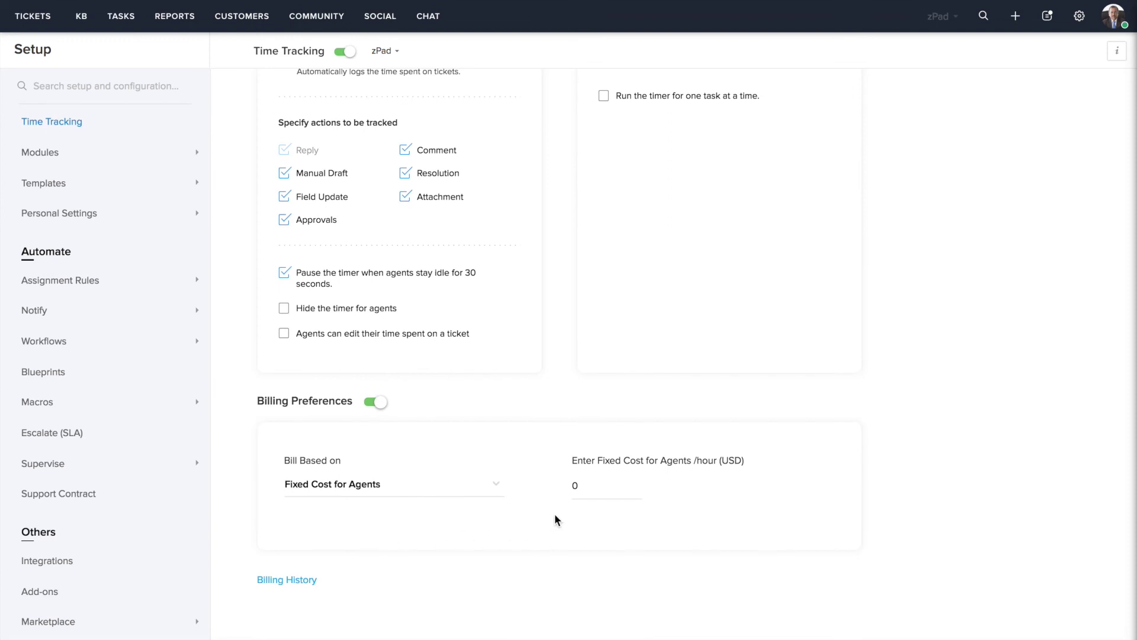
pyautogui.click(584, 493)
pyautogui.press('BackSpace')
pyautogui.write('30')
pyautogui.press('Return')
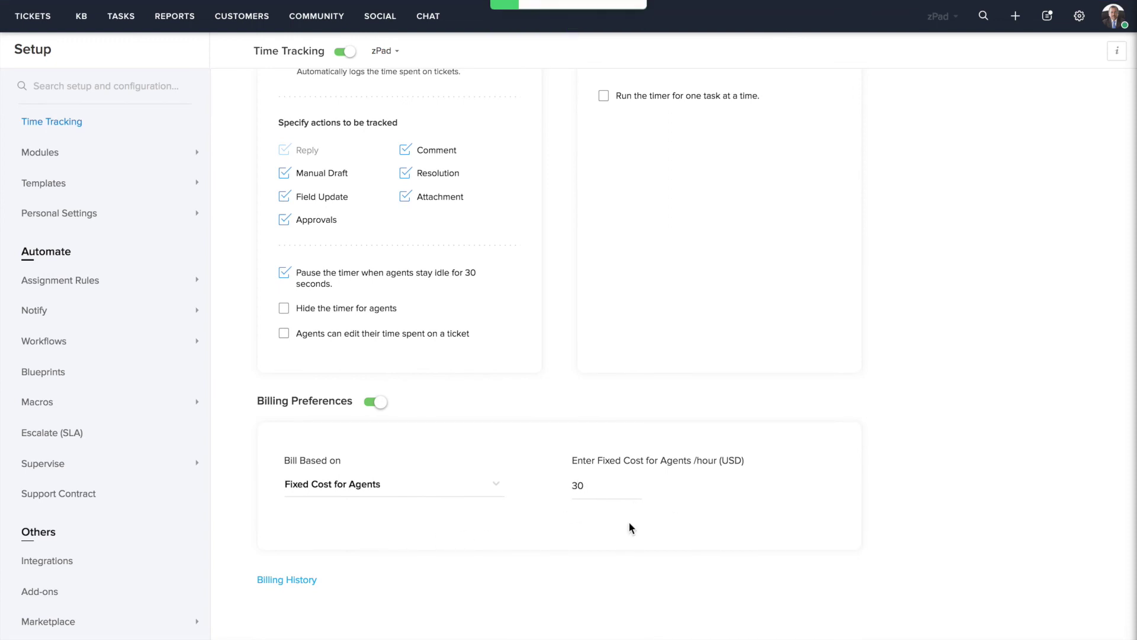
# Step: Switch Bill Based on to Specific Cost per Agent
pyautogui.click(472, 495)
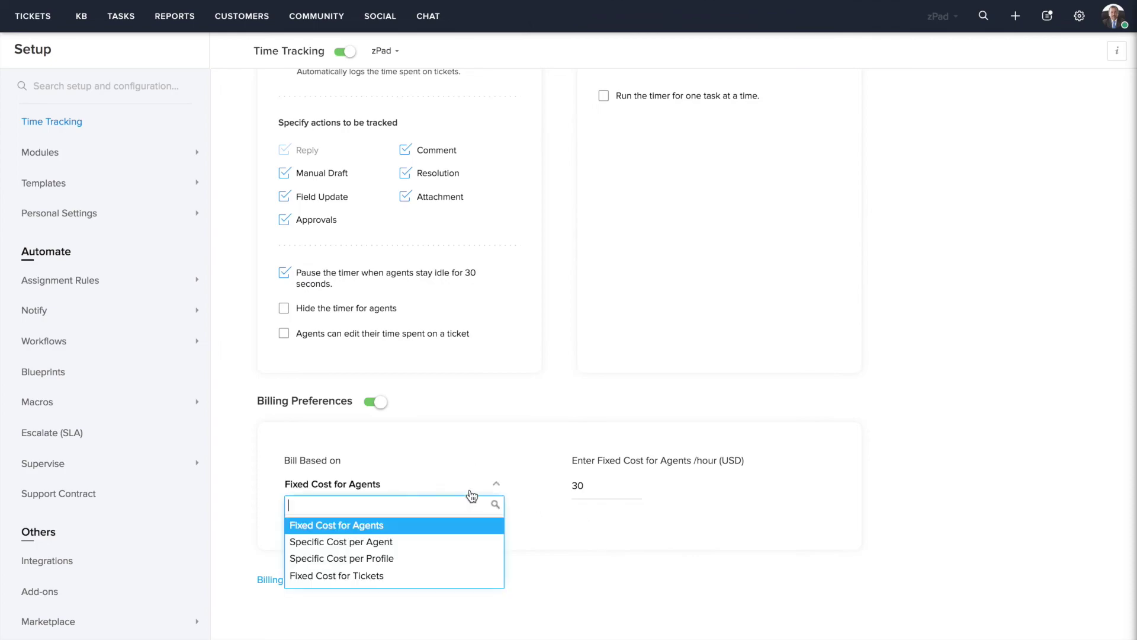
pyautogui.click(466, 539)
pyautogui.click(465, 350)
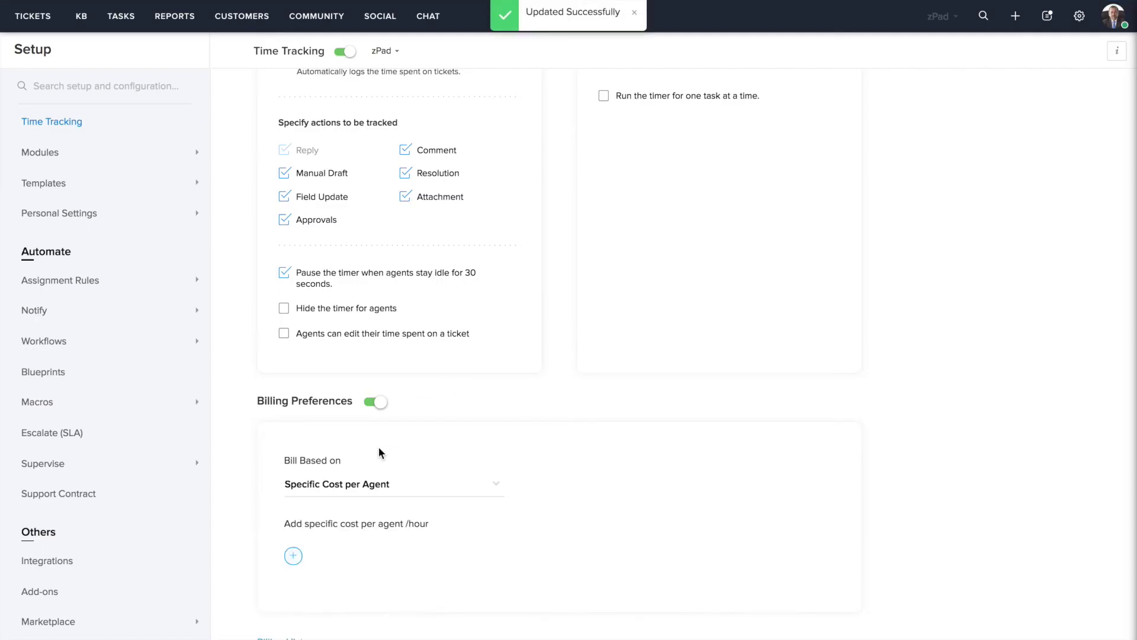
# Step: Add hourly costs for two agents, the first at 30, and save them
pyautogui.click(294, 562)
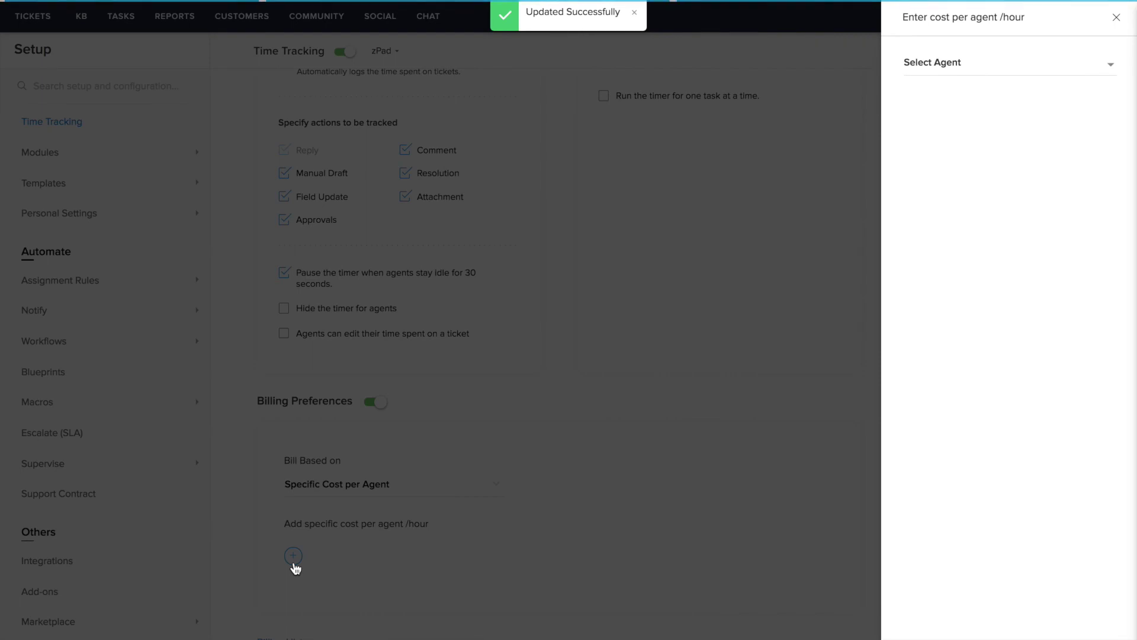
pyautogui.click(977, 63)
pyautogui.click(976, 126)
pyautogui.click(1042, 151)
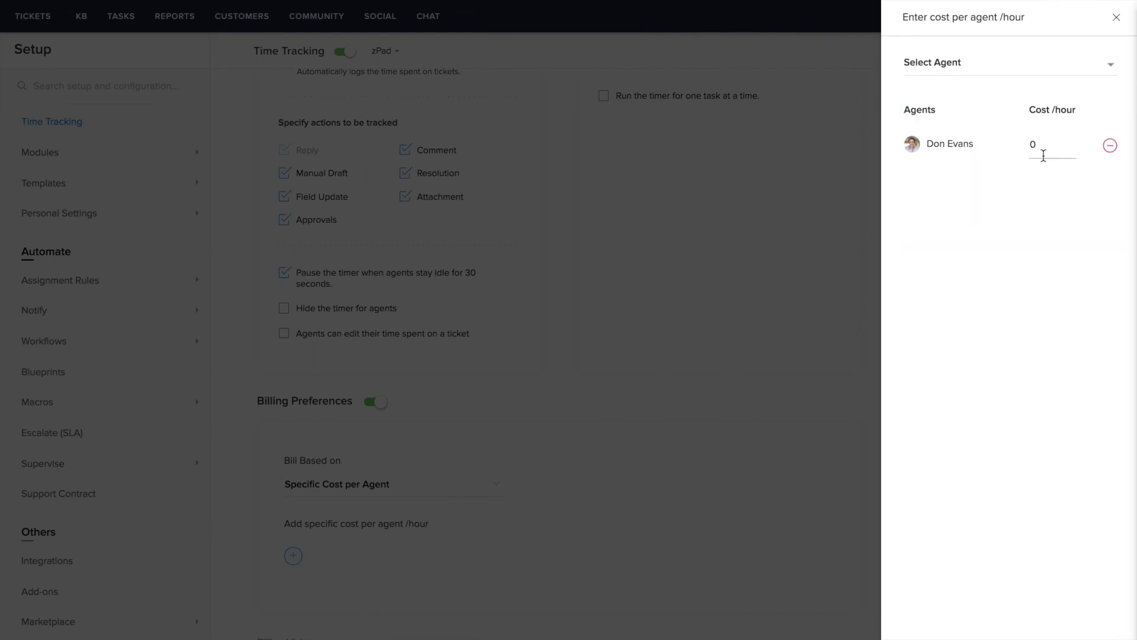
pyautogui.press('BackSpace')
pyautogui.write('30')
pyautogui.click(1007, 63)
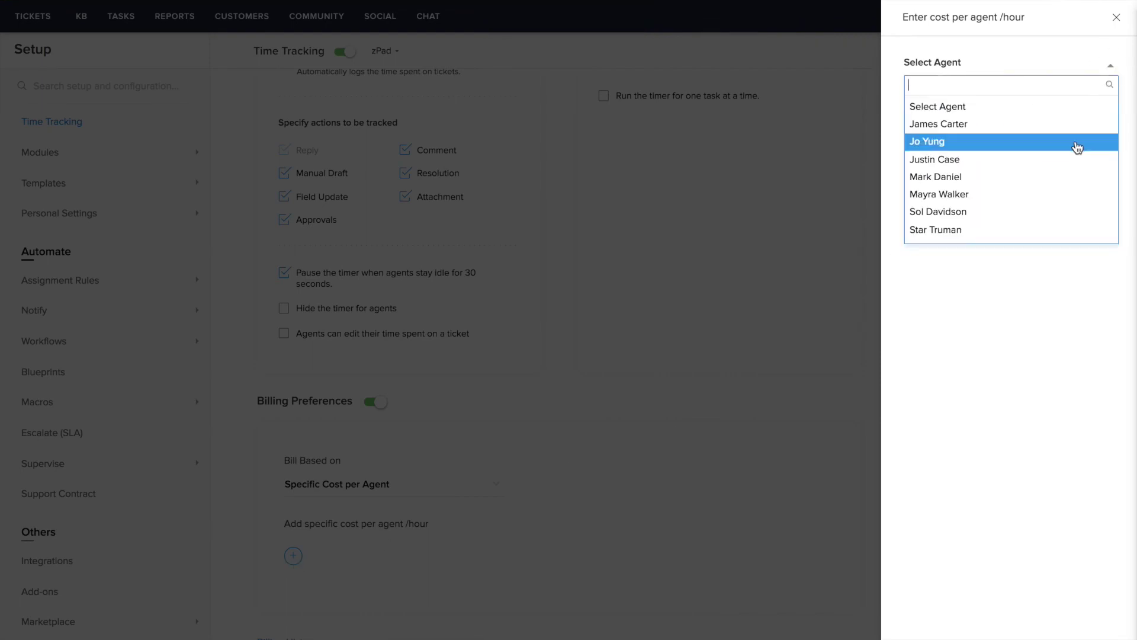
pyautogui.click(995, 228)
pyautogui.write('40')
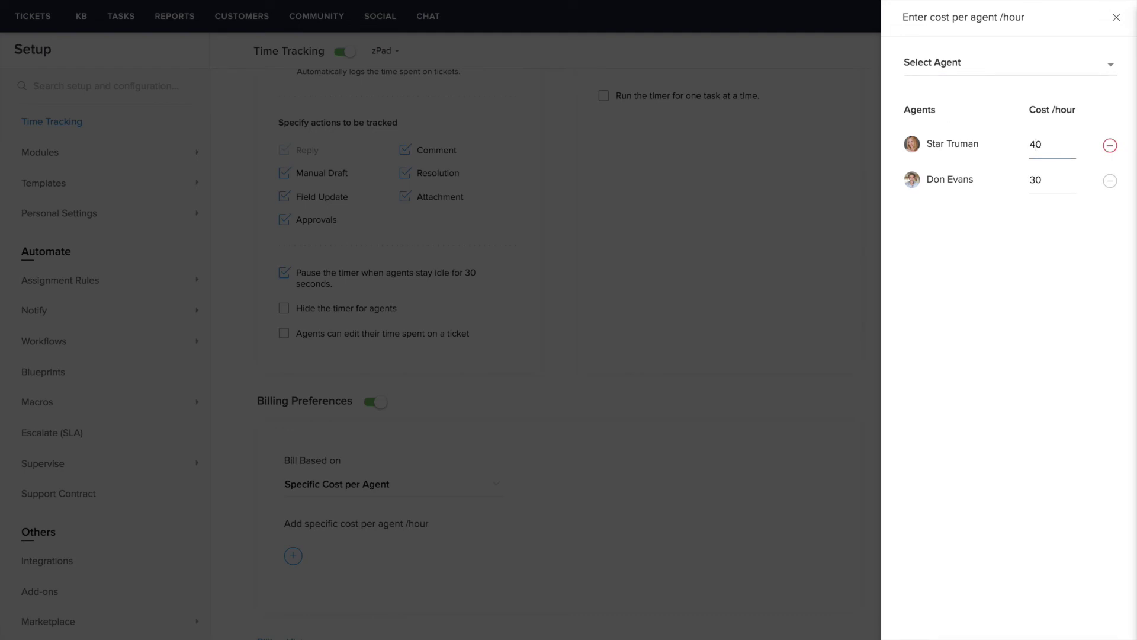
pyautogui.scroll(-2, 959, 462)
pyautogui.click(931, 609)
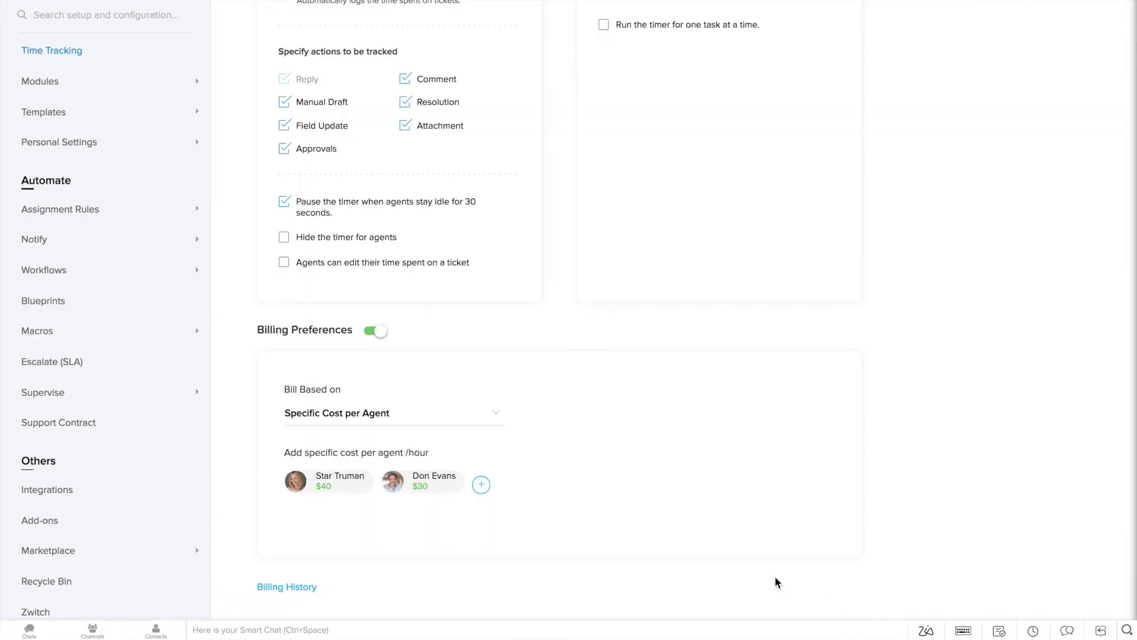
# Step: Switch Bill Based on to Specific Cost per Profile
pyautogui.click(432, 425)
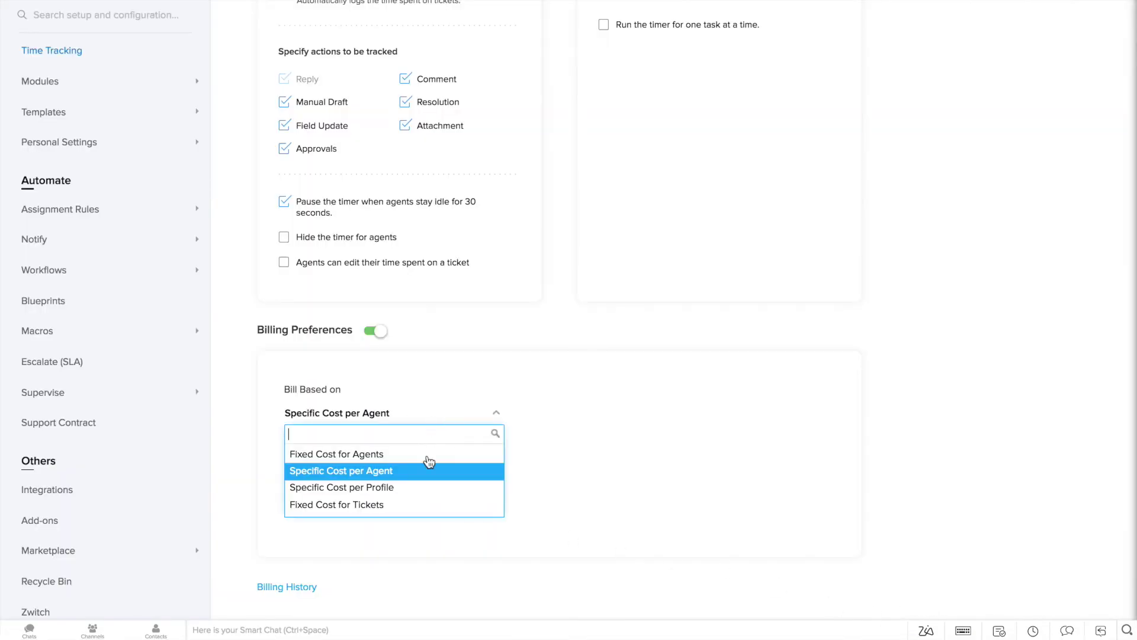
pyautogui.click(424, 488)
pyautogui.click(461, 279)
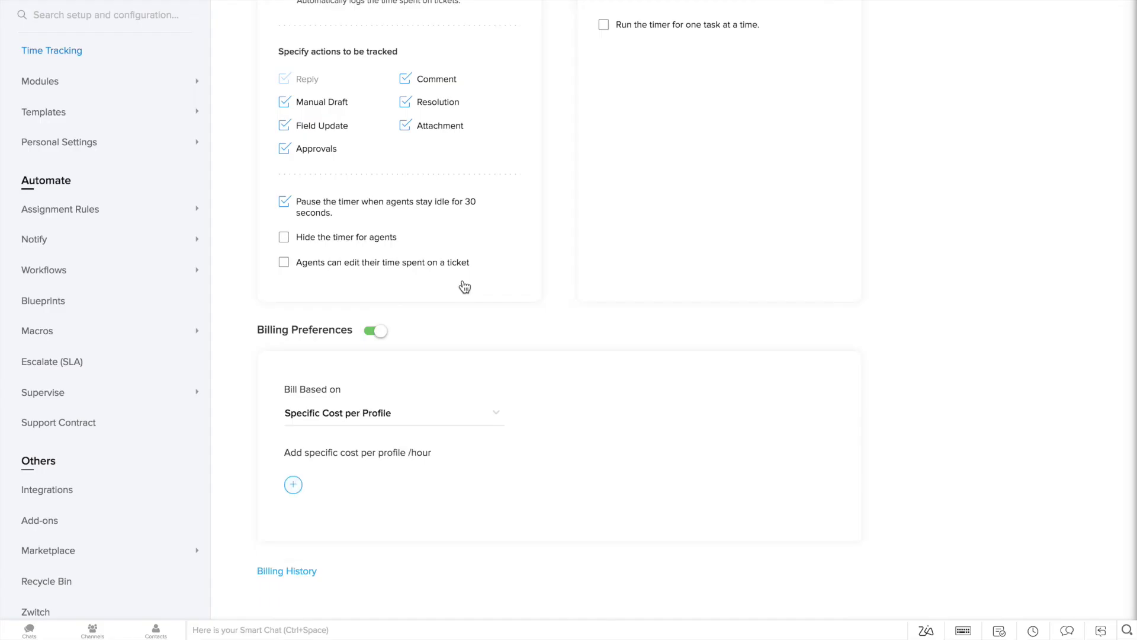
# Step: Add Newbie Agent at $20 and Support Manager at $60 per hour, and save
pyautogui.click(292, 486)
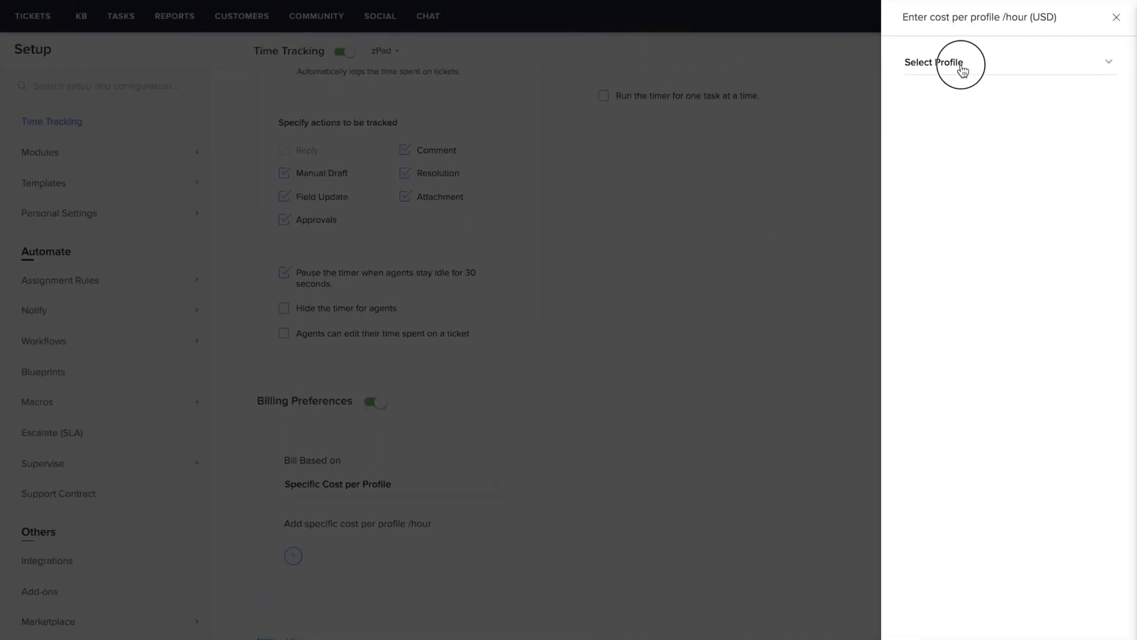
pyautogui.click(961, 70)
pyautogui.click(965, 121)
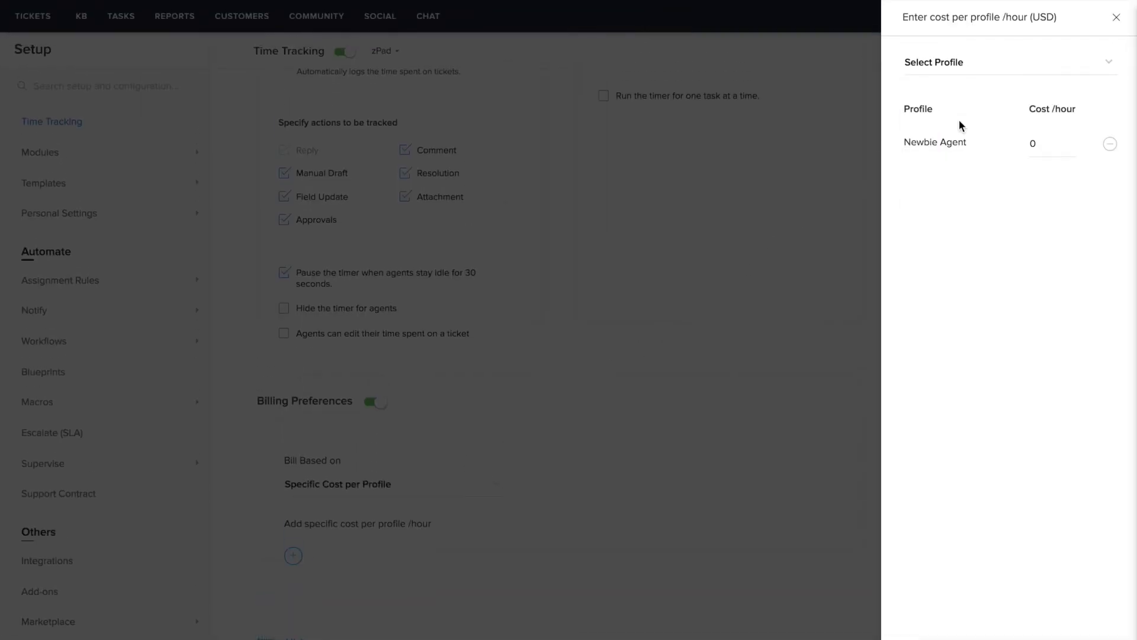
pyautogui.click(1037, 148)
pyautogui.write('2')
pyautogui.click(1053, 70)
pyautogui.click(1040, 152)
pyautogui.click(1051, 147)
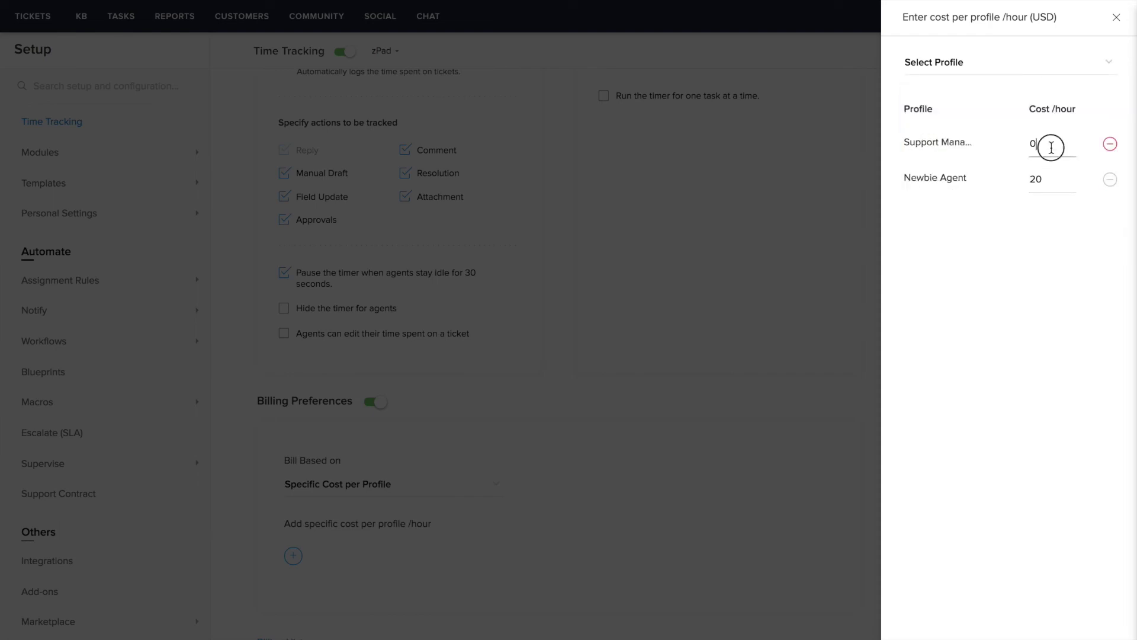
pyautogui.press('Home')
pyautogui.write('6')
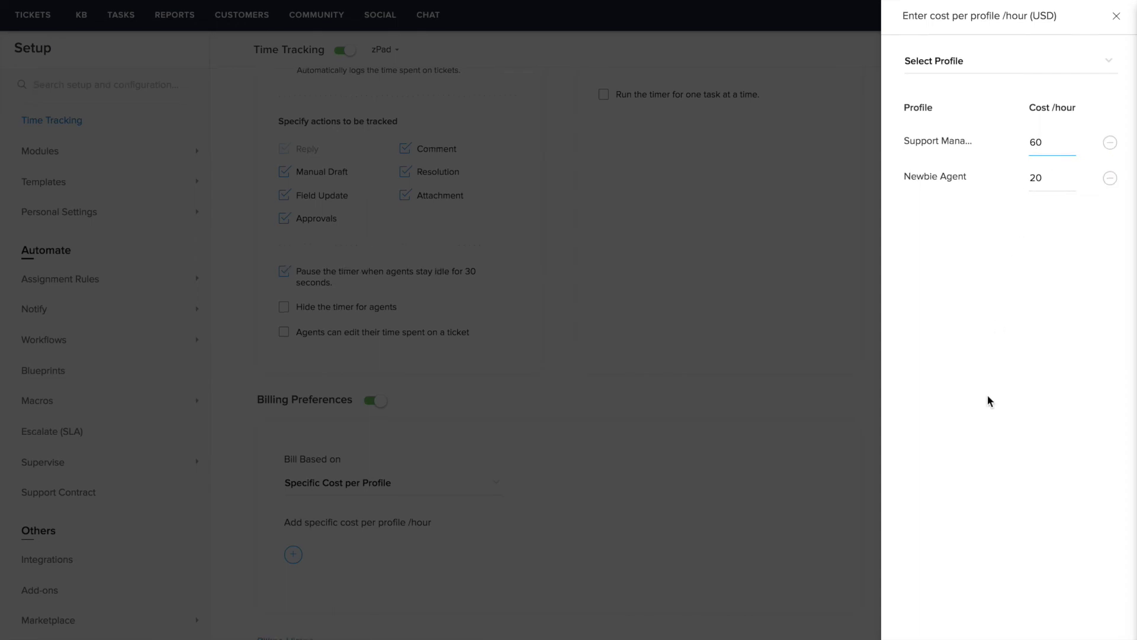
pyautogui.click(938, 594)
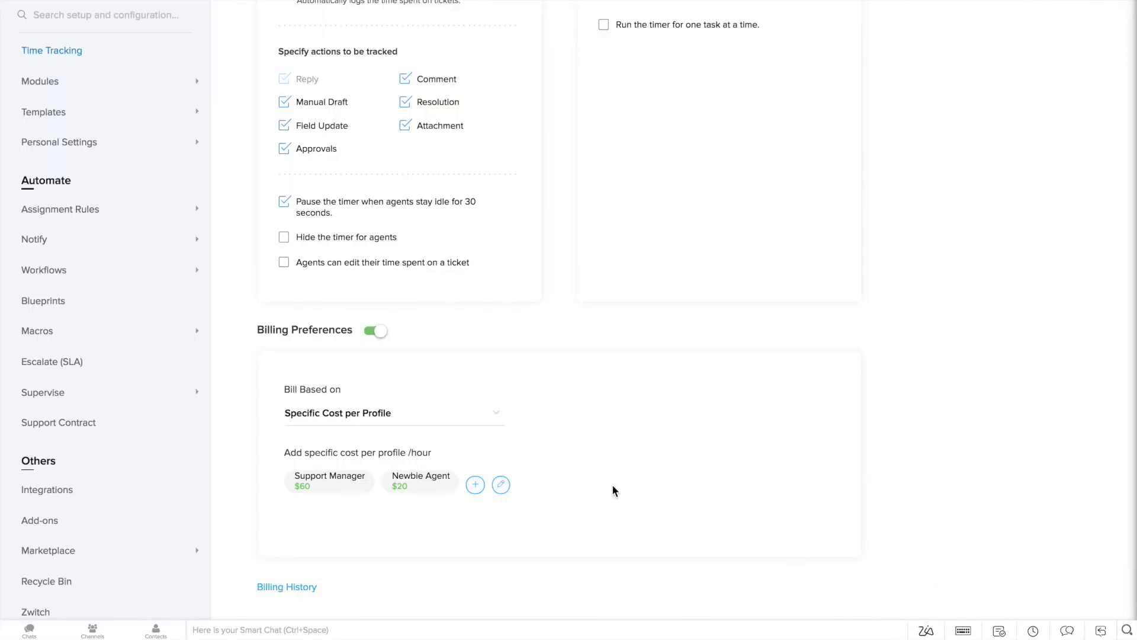
# Step: Try billing by a fixed cost per ticket, entering 30
pyautogui.click(495, 424)
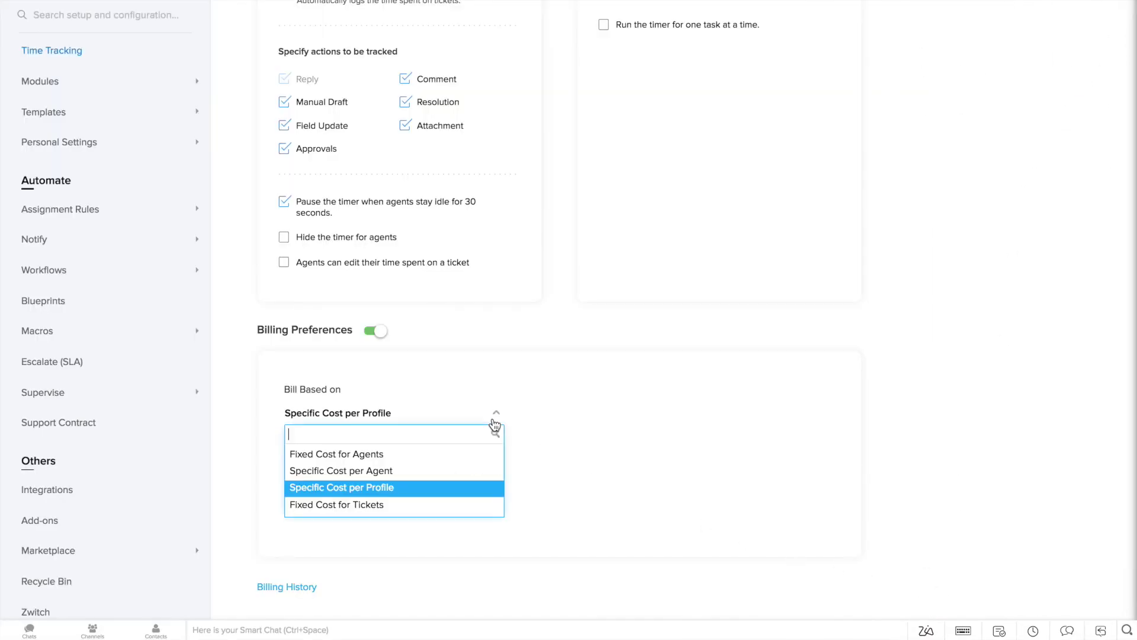
pyautogui.click(463, 502)
pyautogui.click(461, 279)
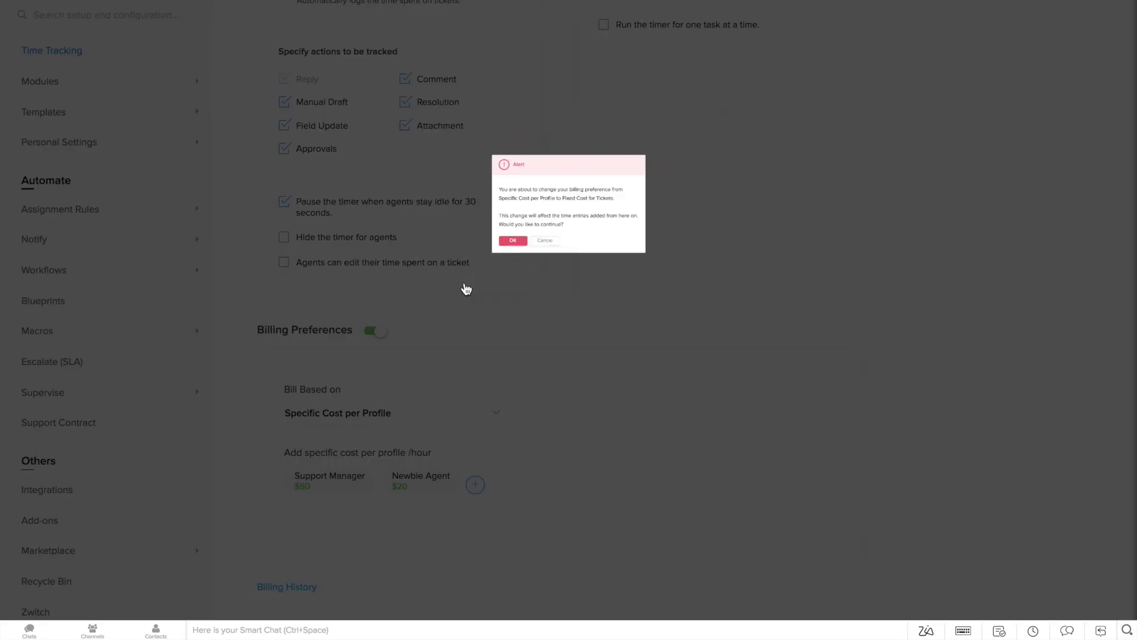
pyautogui.click(587, 412)
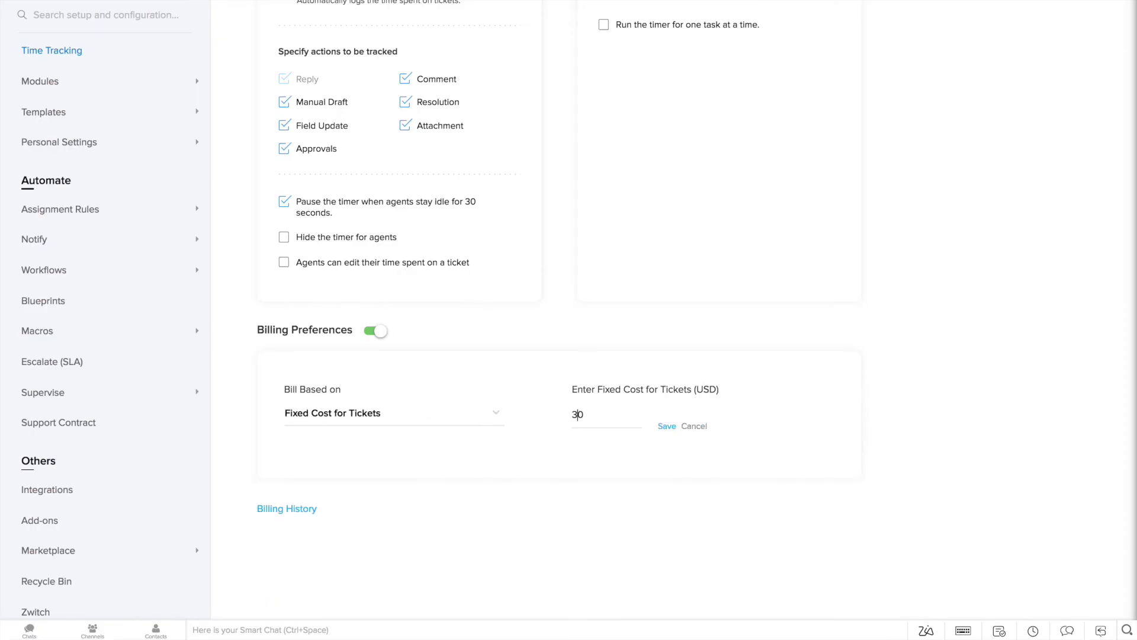
pyautogui.write('30')
# Step: Revert billing to Specific Cost per Profile and return to the tickets list
pyautogui.click(468, 423)
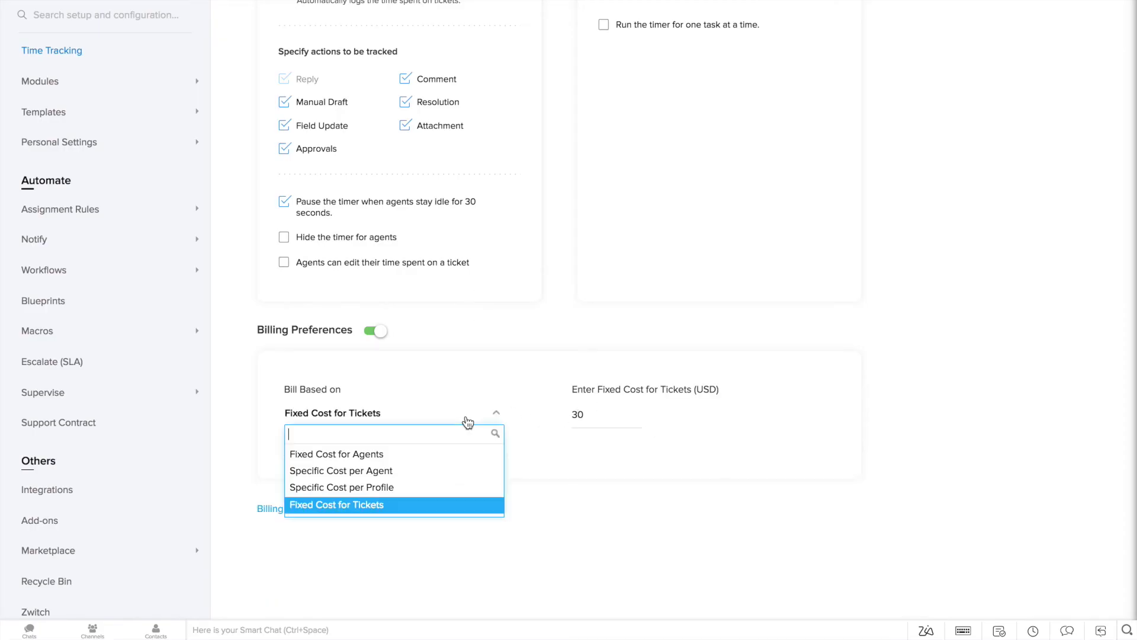
pyautogui.click(458, 487)
pyautogui.click(450, 275)
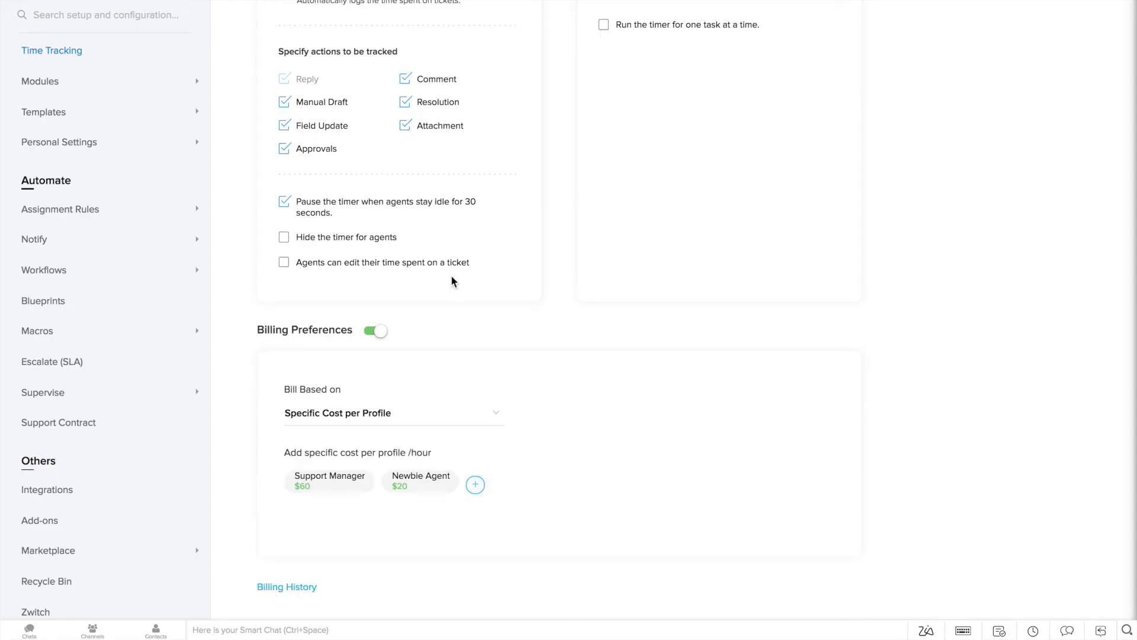
pyautogui.scroll(1, 349, 204)
pyautogui.click(51, 21)
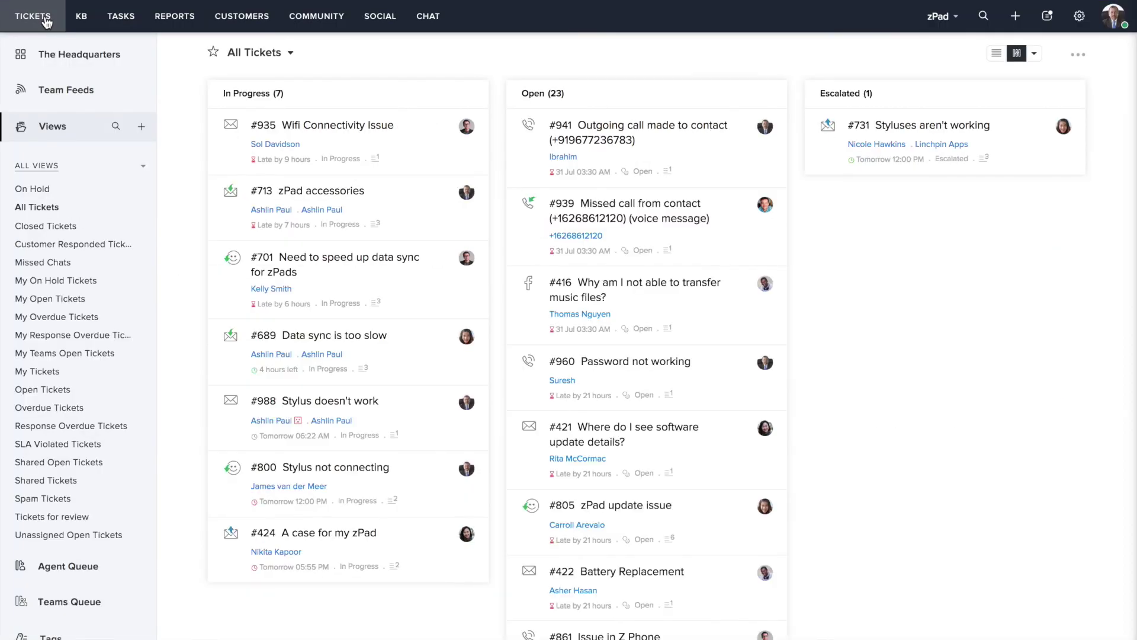
# Step: Open ticket #988 Stylus doesn't work and view its Time Entry costs
pyautogui.click(381, 418)
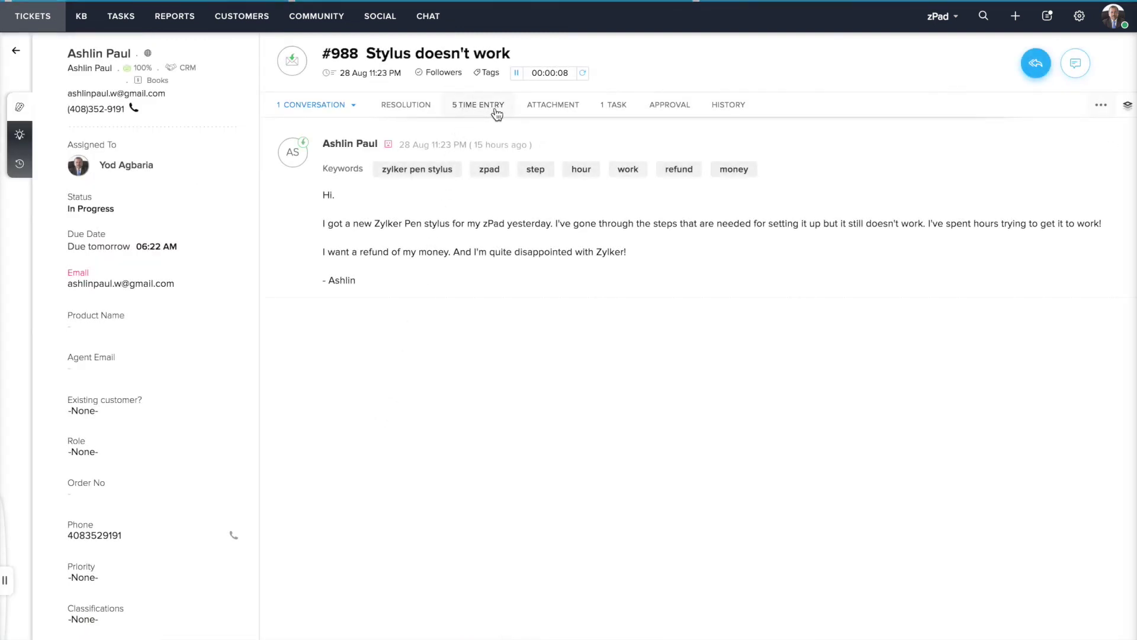
pyautogui.click(477, 112)
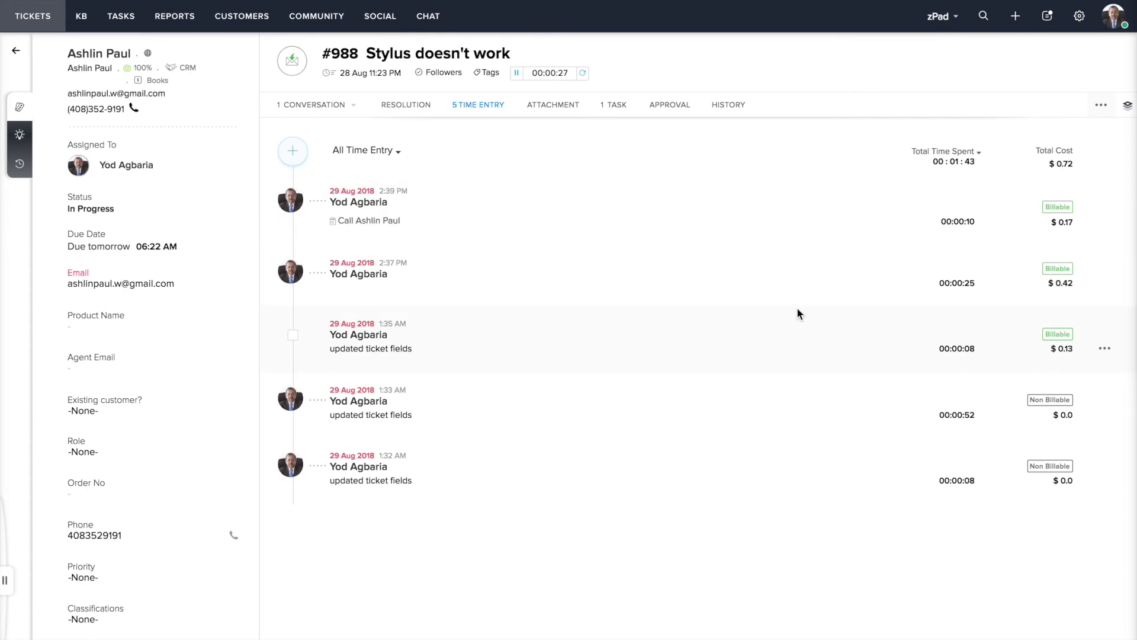
# Step: Open the Time Entry Report from the Reports area
pyautogui.click(173, 20)
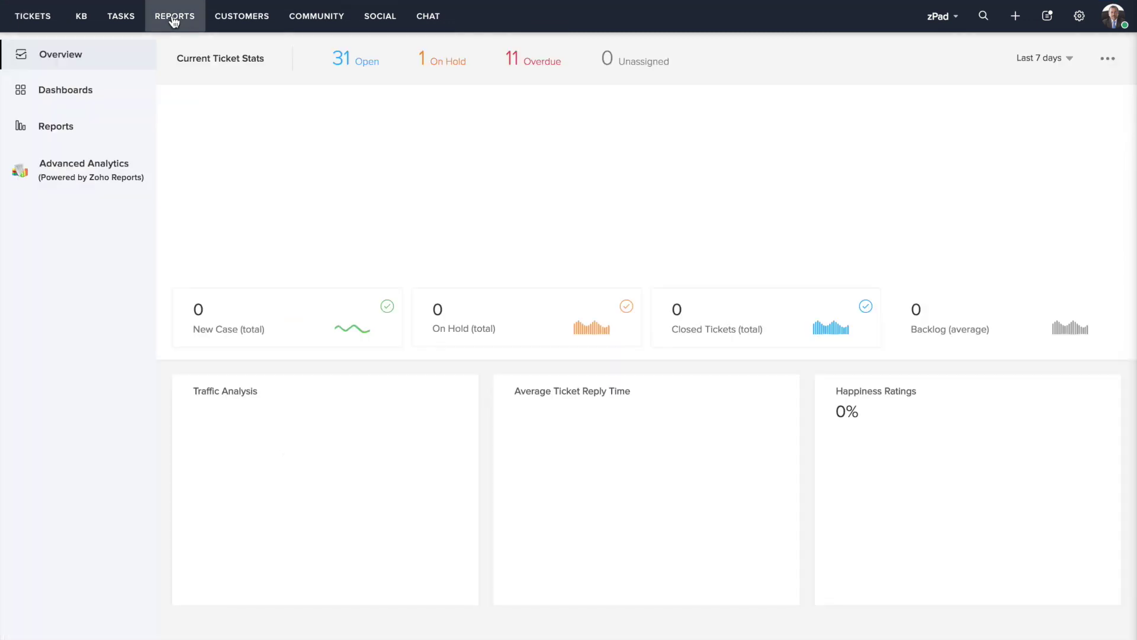
pyautogui.click(68, 128)
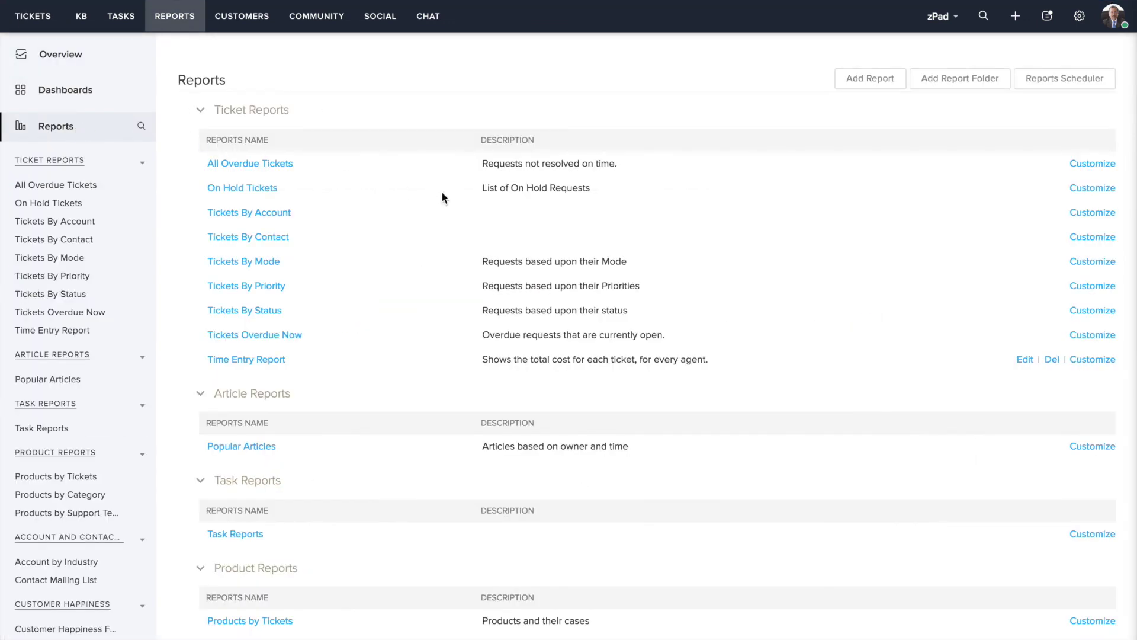
pyautogui.click(873, 86)
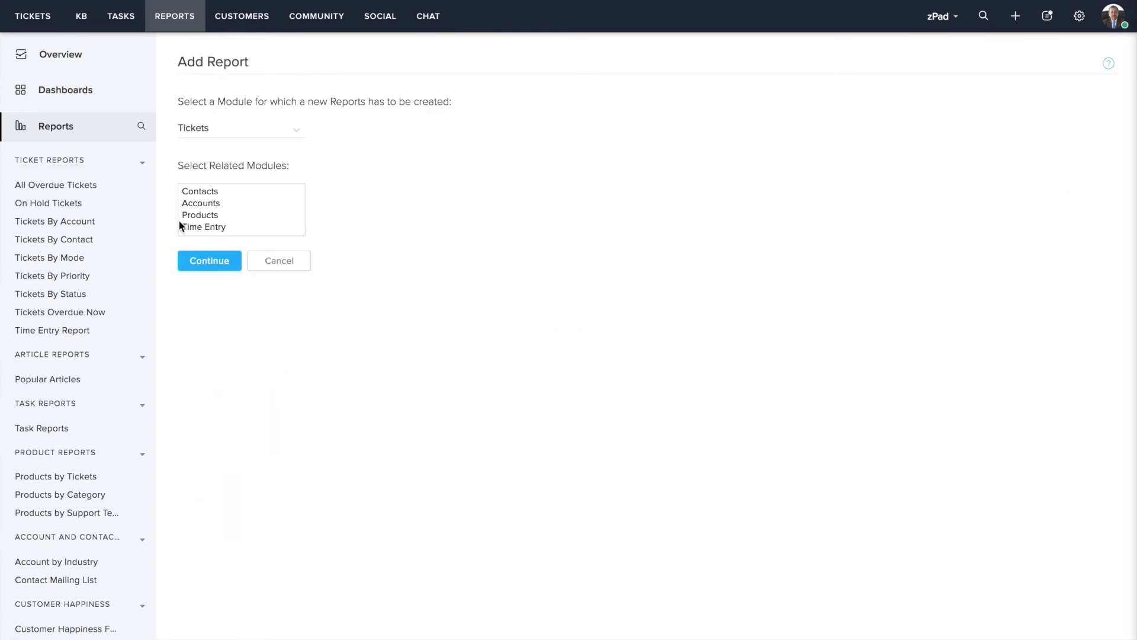
pyautogui.click(59, 330)
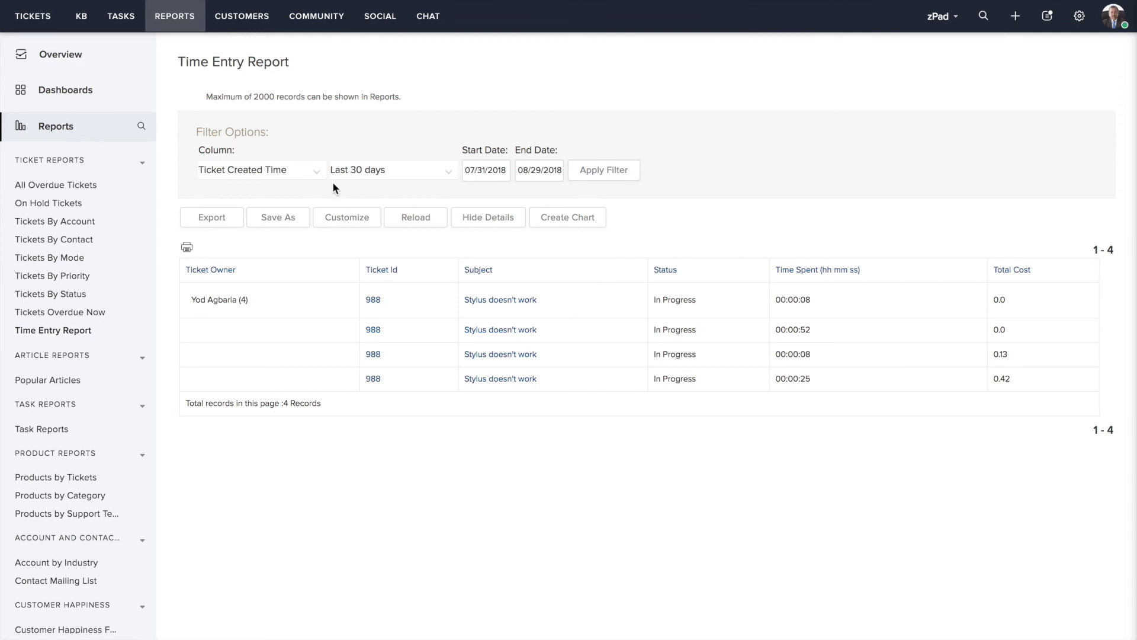
# Step: Filter the report to tickets from the Last 180 Days
pyautogui.click(354, 177)
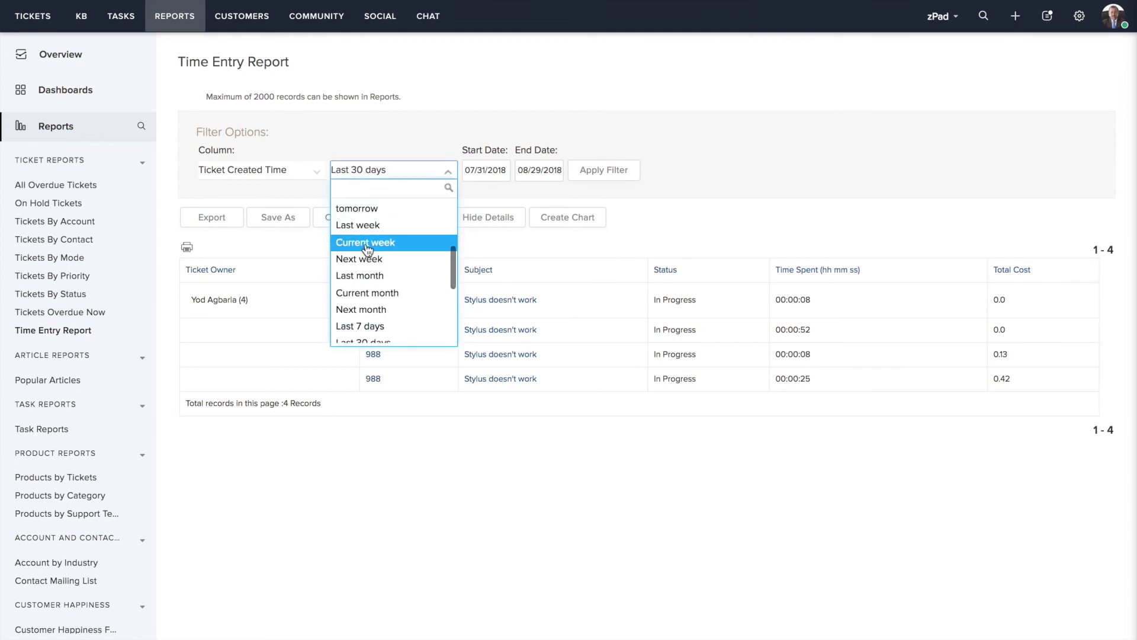
pyautogui.scroll(-5, 367, 254)
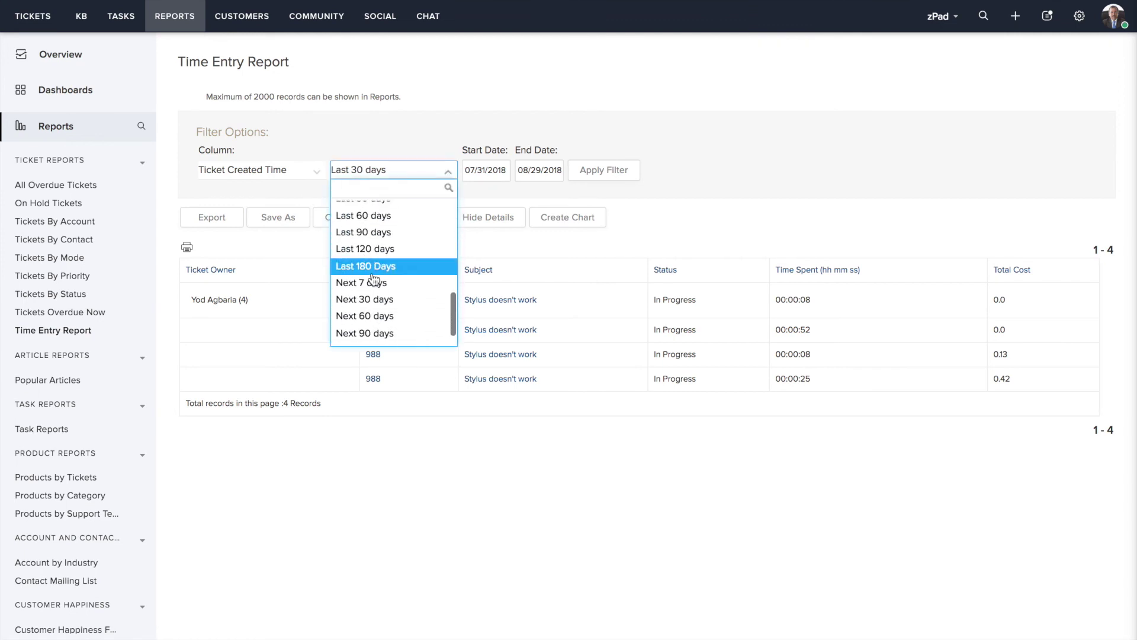
pyautogui.click(374, 266)
pyautogui.click(586, 172)
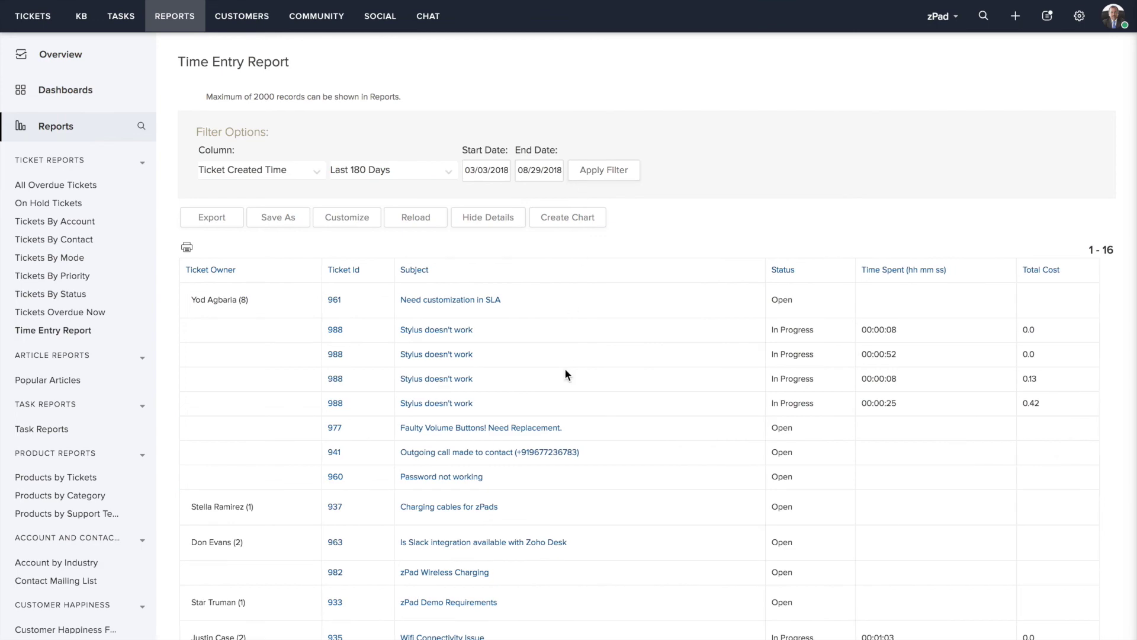
pyautogui.scroll(-2, 565, 373)
pyautogui.scroll(2, 566, 373)
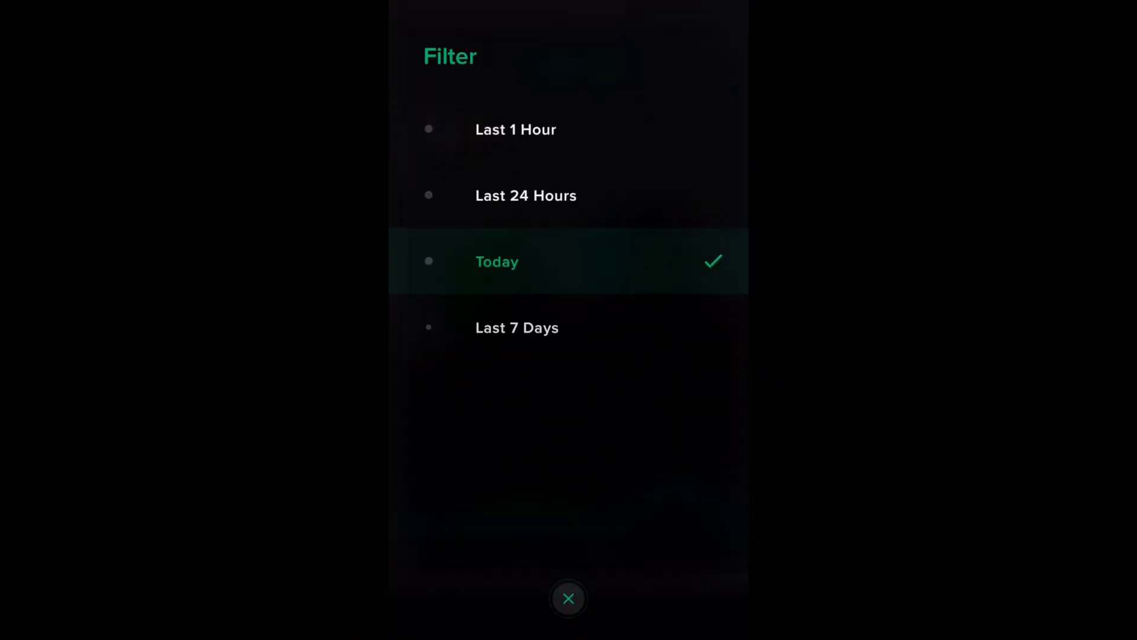
# Step: Set the Radar dashboard period to Last 7 Days
pyautogui.click(520, 328)
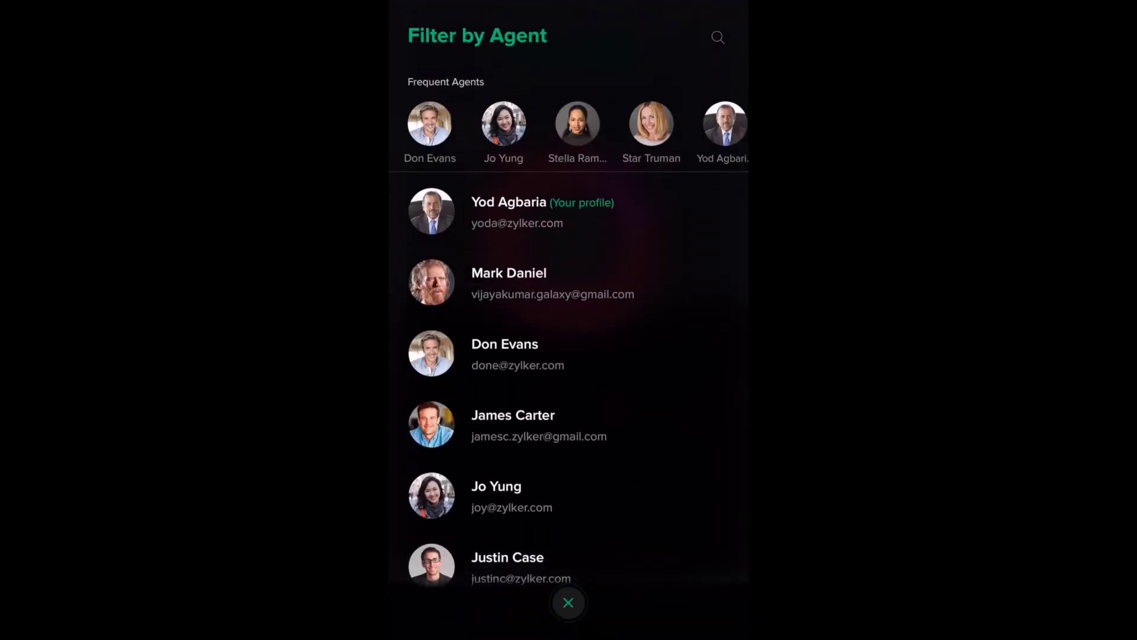
# Step: Swipe to Current Stats and filter it by one agent, then switch to another agent
pyautogui.scroll(-10, 568, 355)
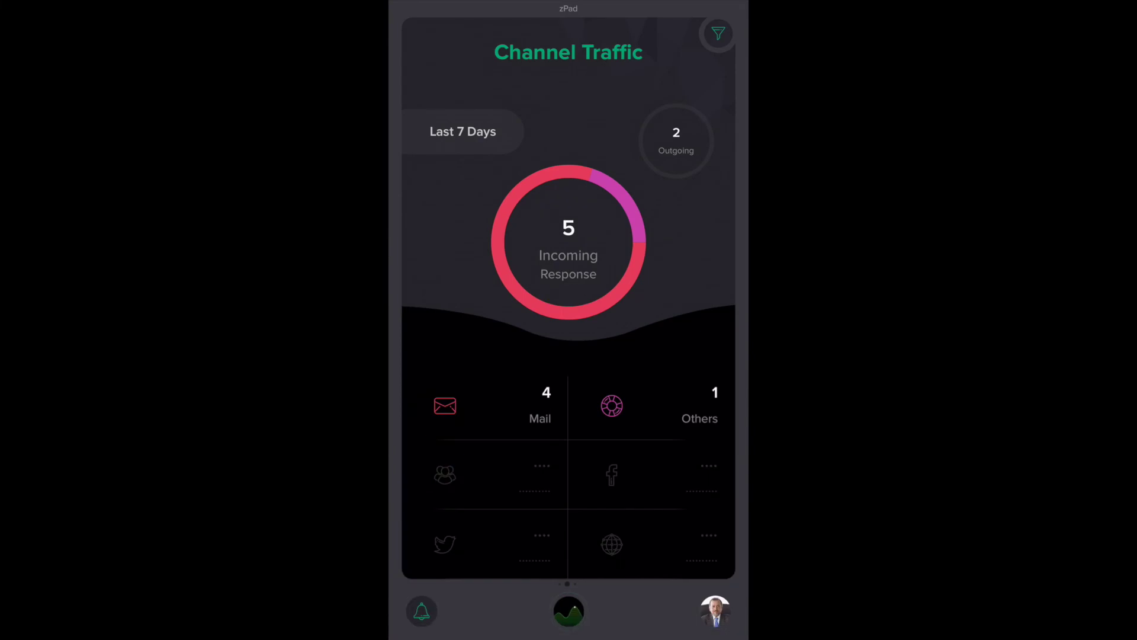
pyautogui.moveTo(652, 355); pyautogui.dragTo(474, 355)
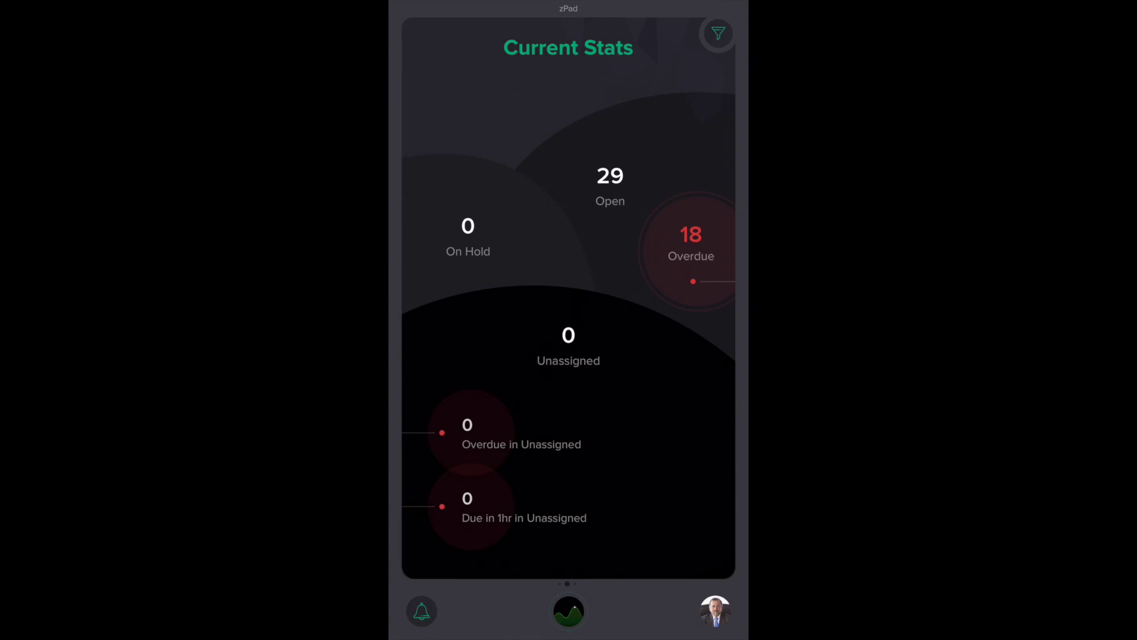
pyautogui.click(718, 33)
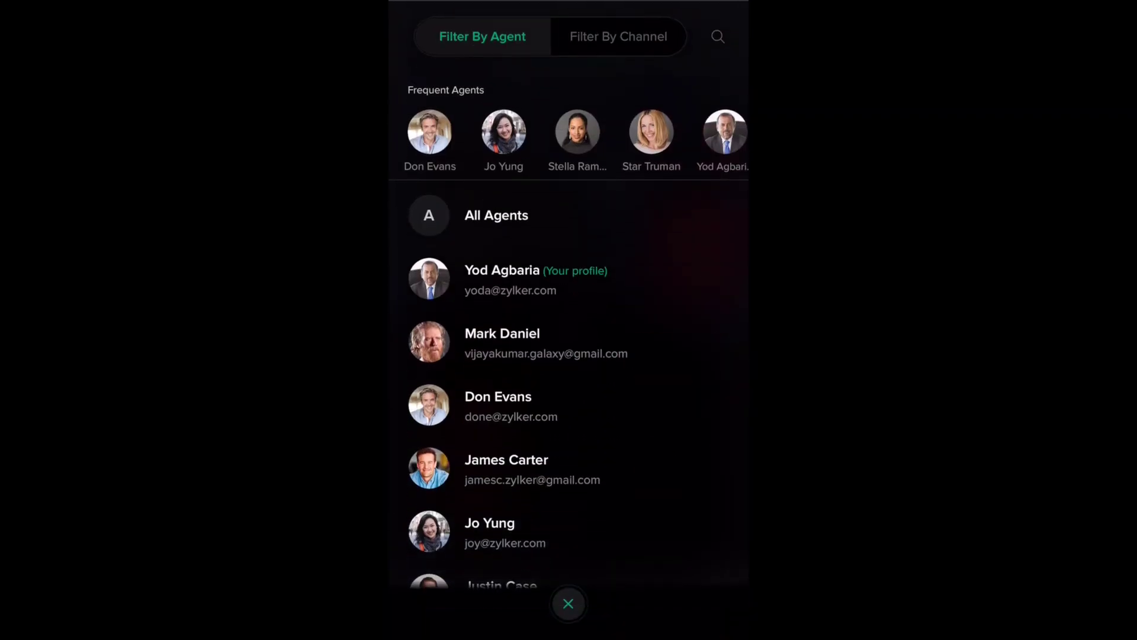
pyautogui.moveTo(568, 474); pyautogui.dragTo(569, 148)
pyautogui.scroll(5, 568, 323)
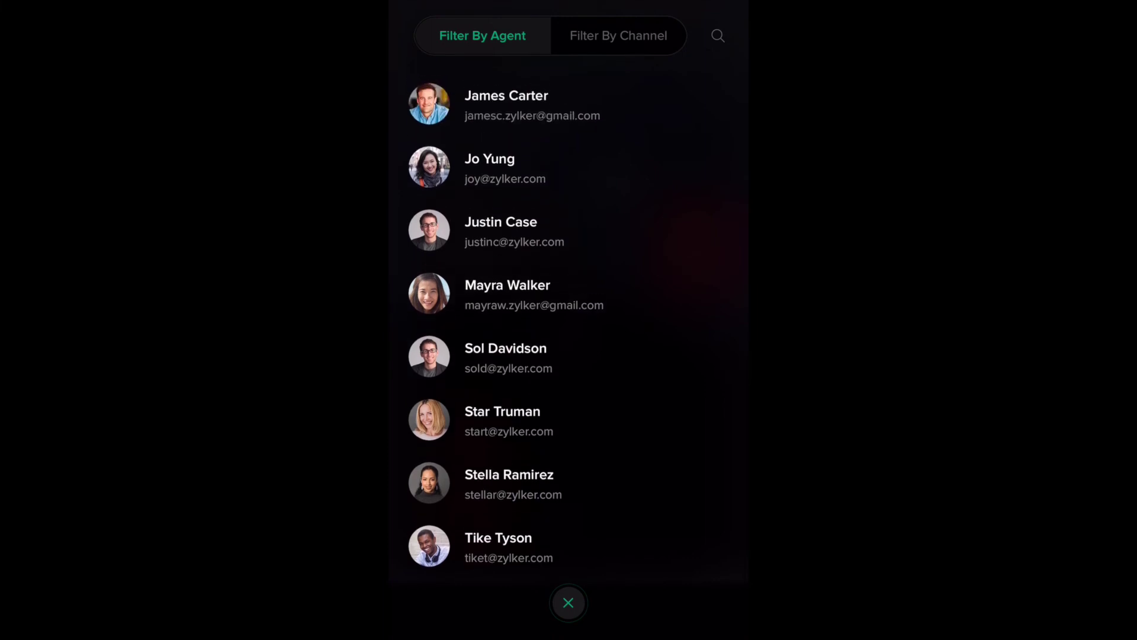
pyautogui.click(501, 281)
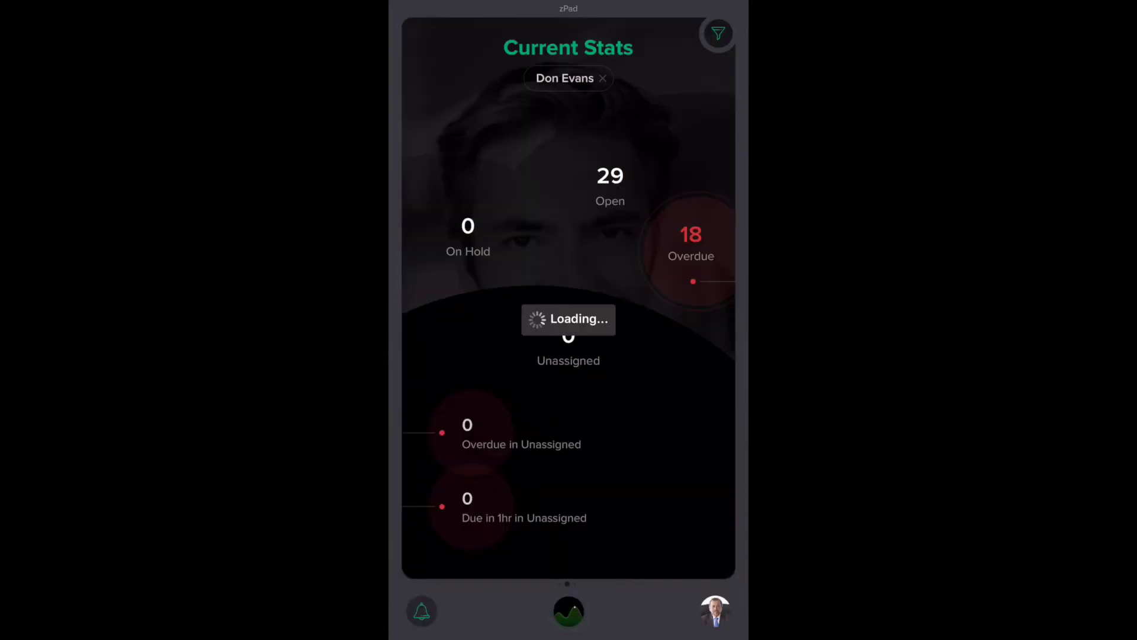
pyautogui.click(718, 34)
pyautogui.scroll(-3, 569, 355)
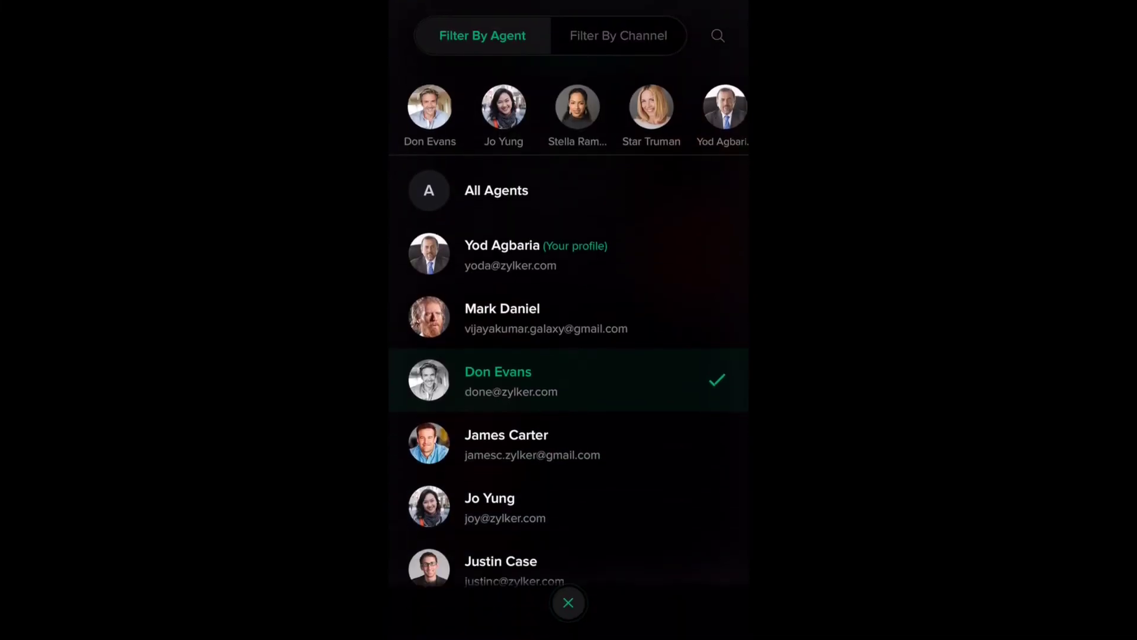
pyautogui.click(490, 408)
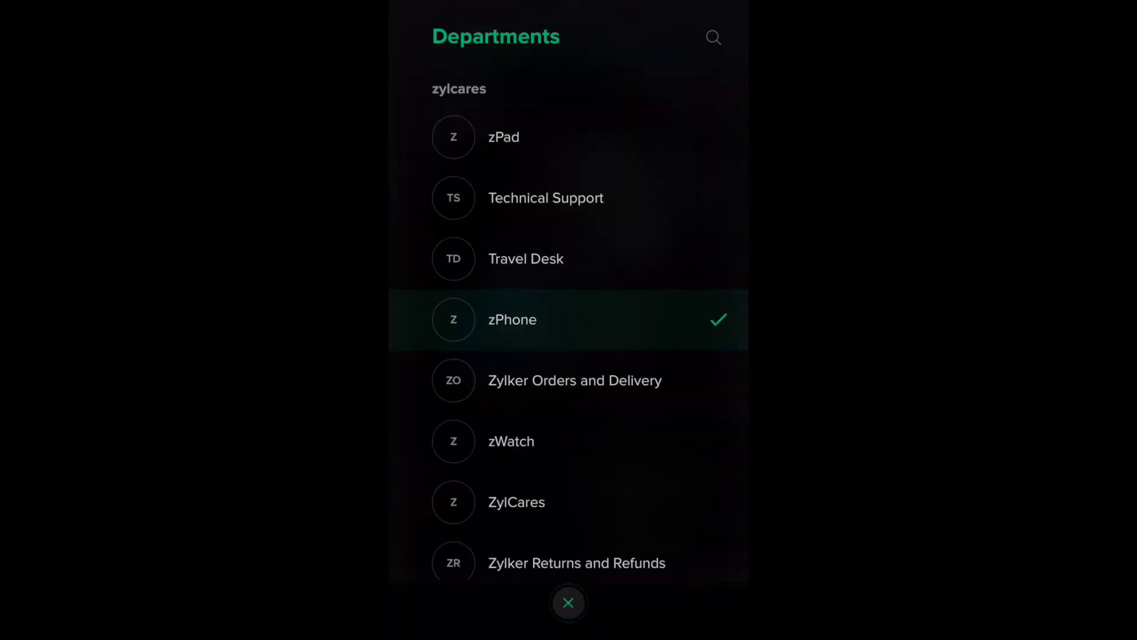
# Step: Show Customer Happiness for Current Month in the zPhone department
pyautogui.click(504, 137)
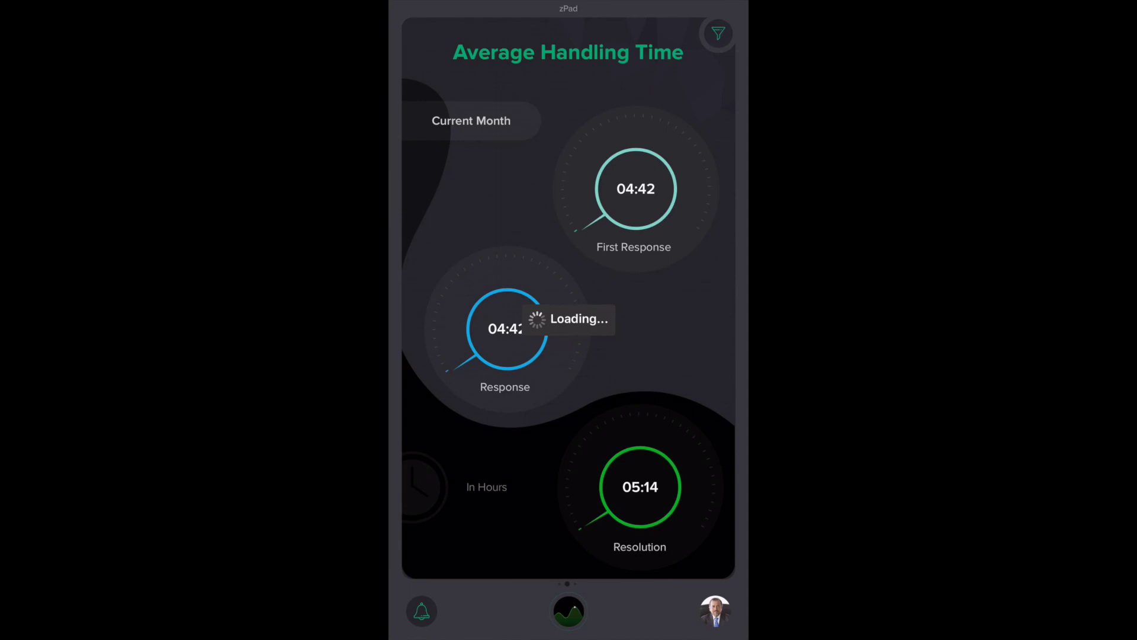
pyautogui.moveTo(652, 326); pyautogui.dragTo(450, 325)
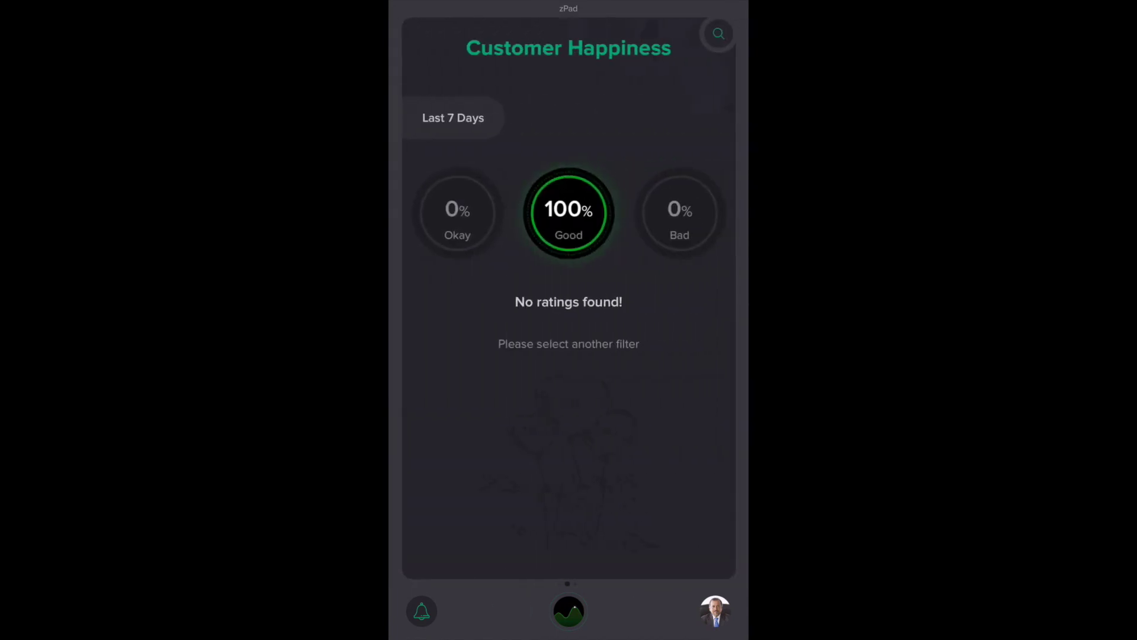
pyautogui.click(718, 33)
pyautogui.click(529, 394)
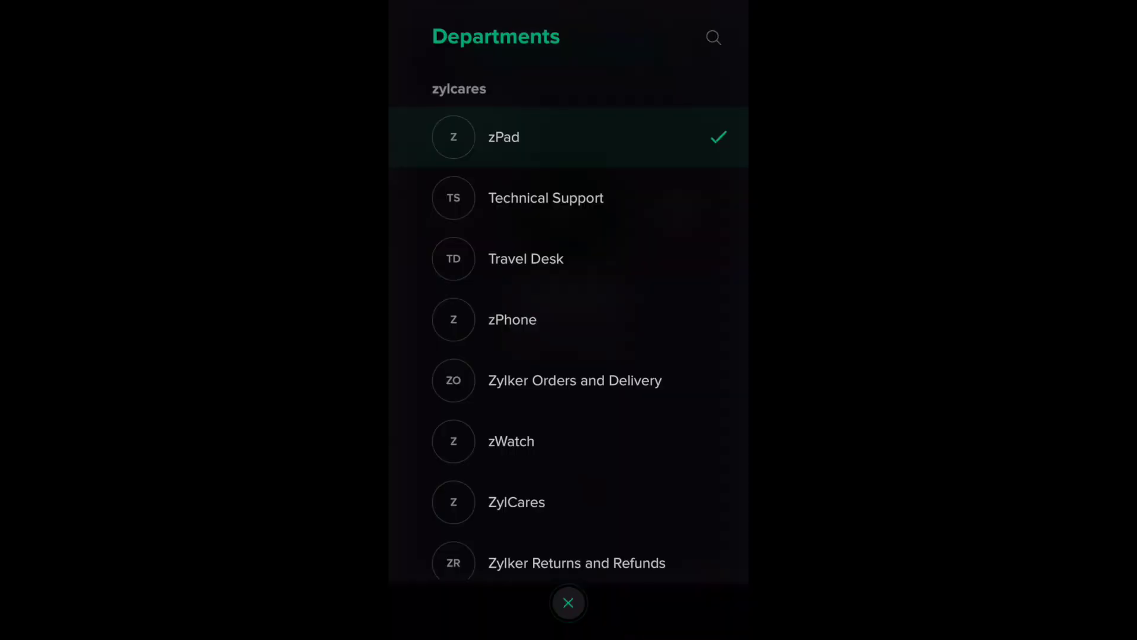
pyautogui.click(513, 319)
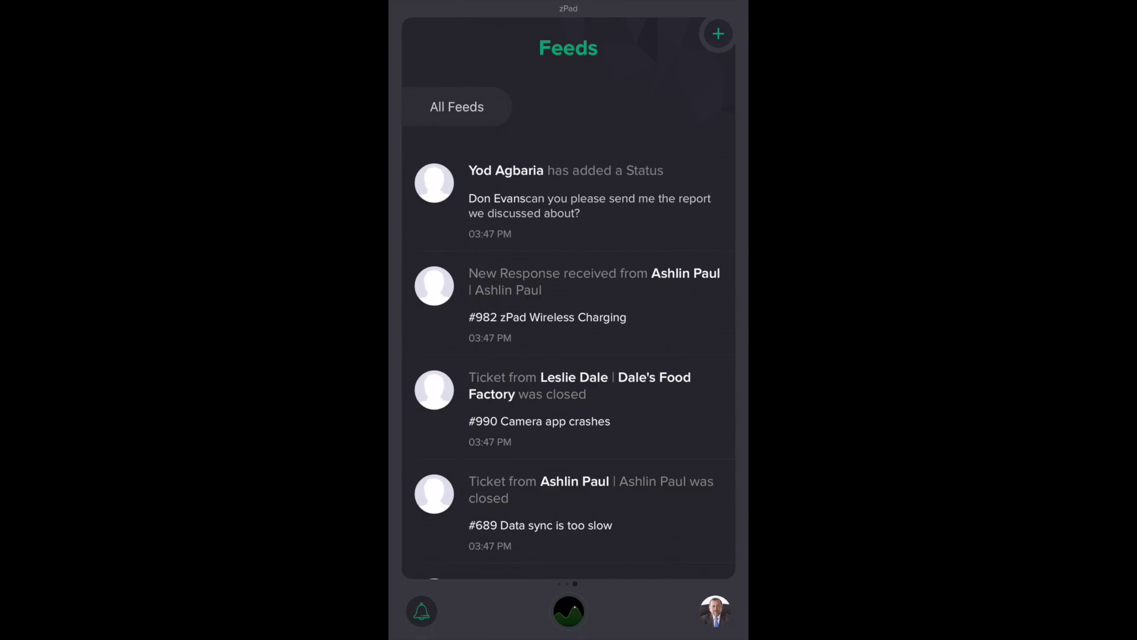
# Step: Post a team status mentioning a colleague with 'is the report reqdy?'
pyautogui.scroll(-5, 569, 296)
pyautogui.scroll(-5, 568, 296)
pyautogui.scroll(10, 569, 297)
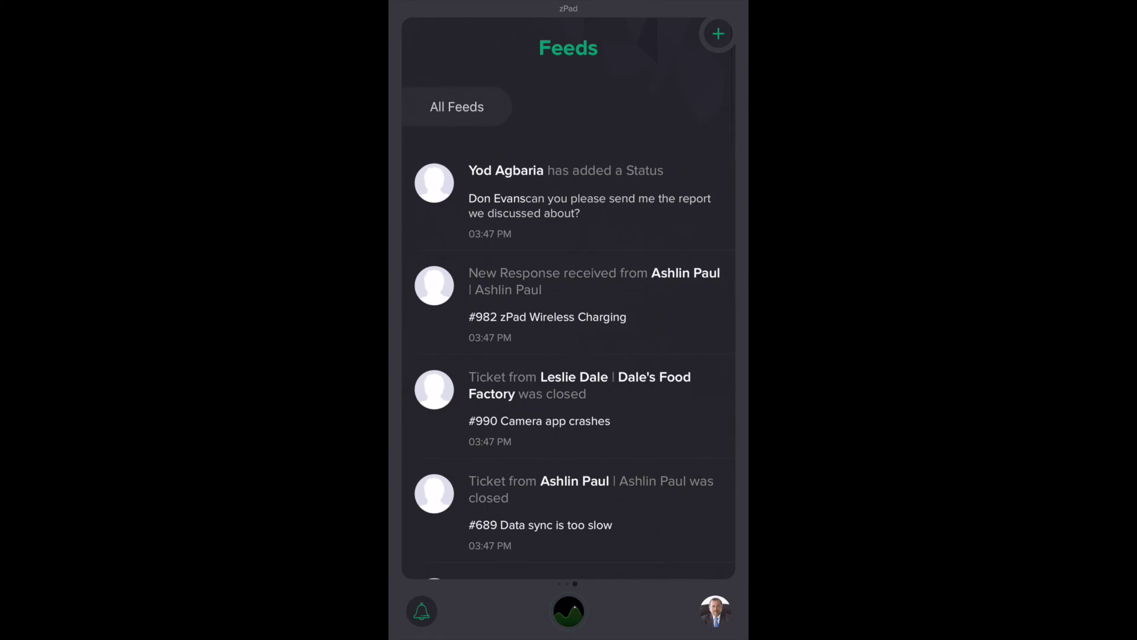
pyautogui.click(718, 33)
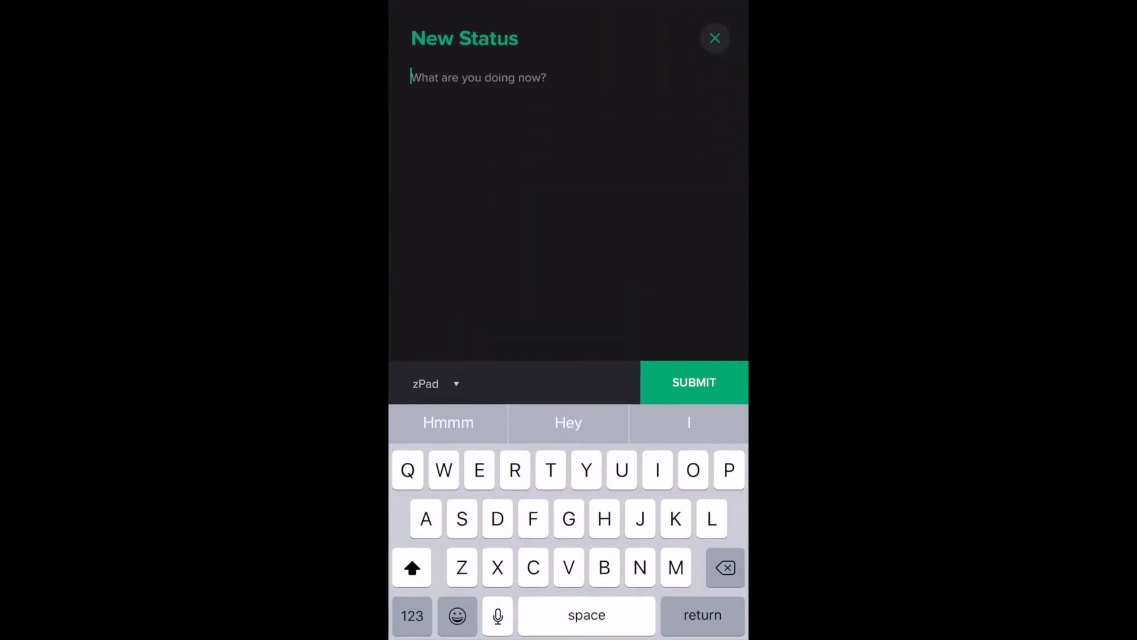
pyautogui.click(406, 616)
pyautogui.write('@')
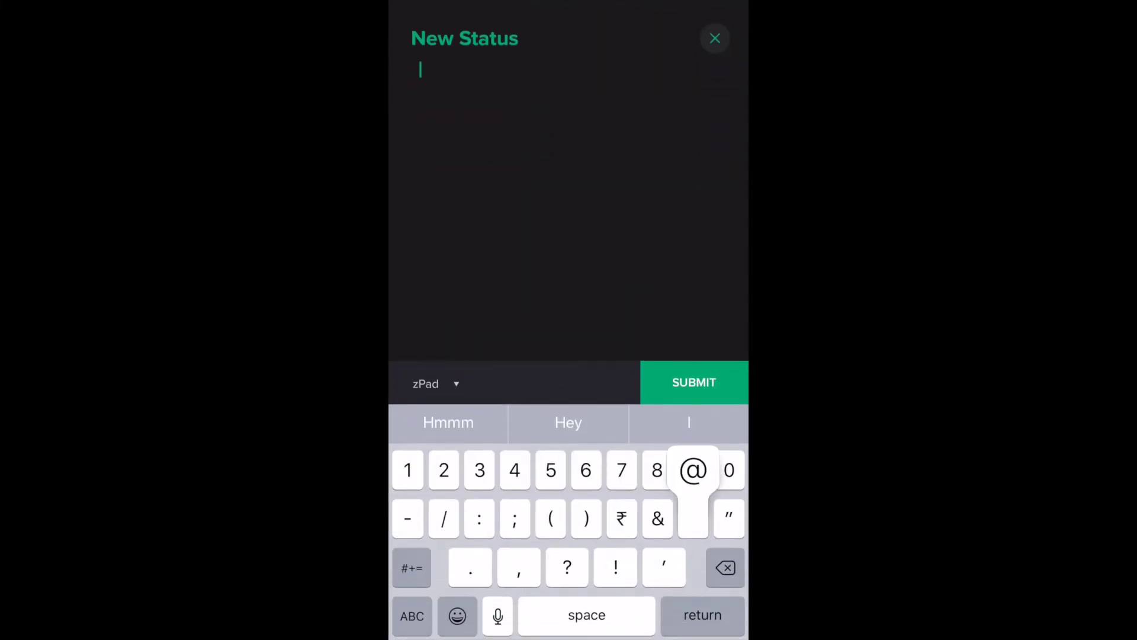
pyautogui.click(515, 275)
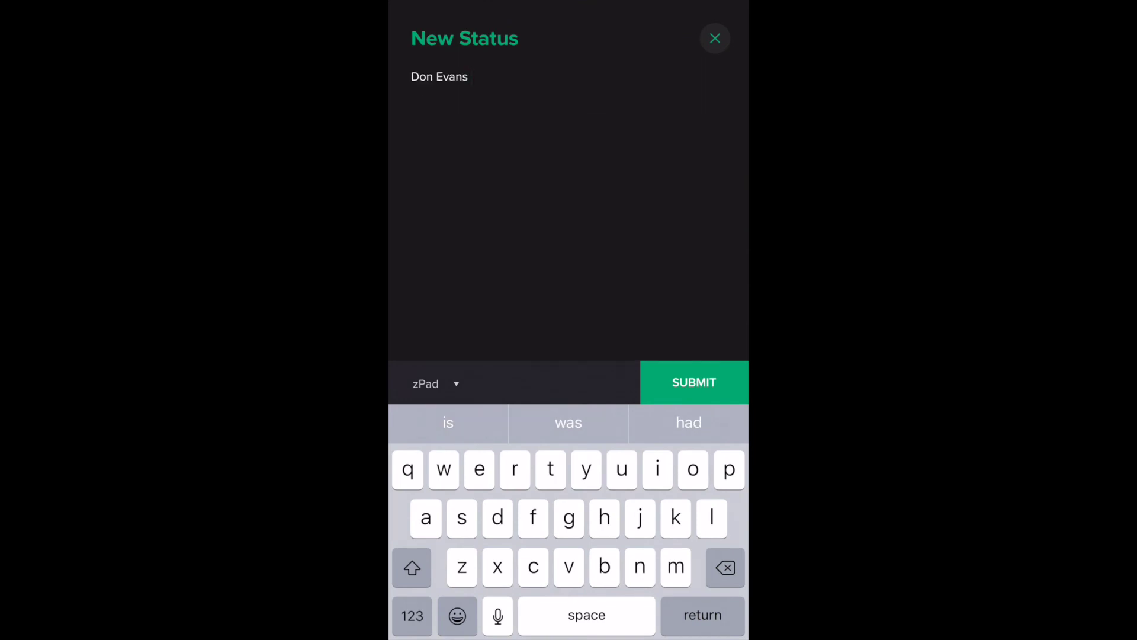
pyautogui.write('is the report ')
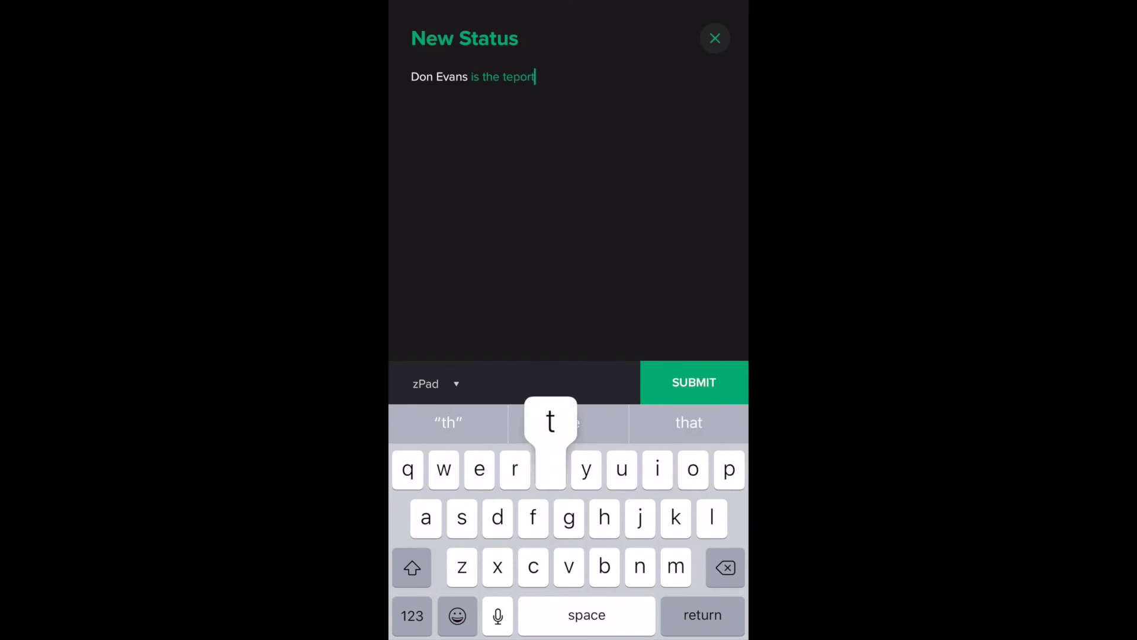
pyautogui.write('reqdy')
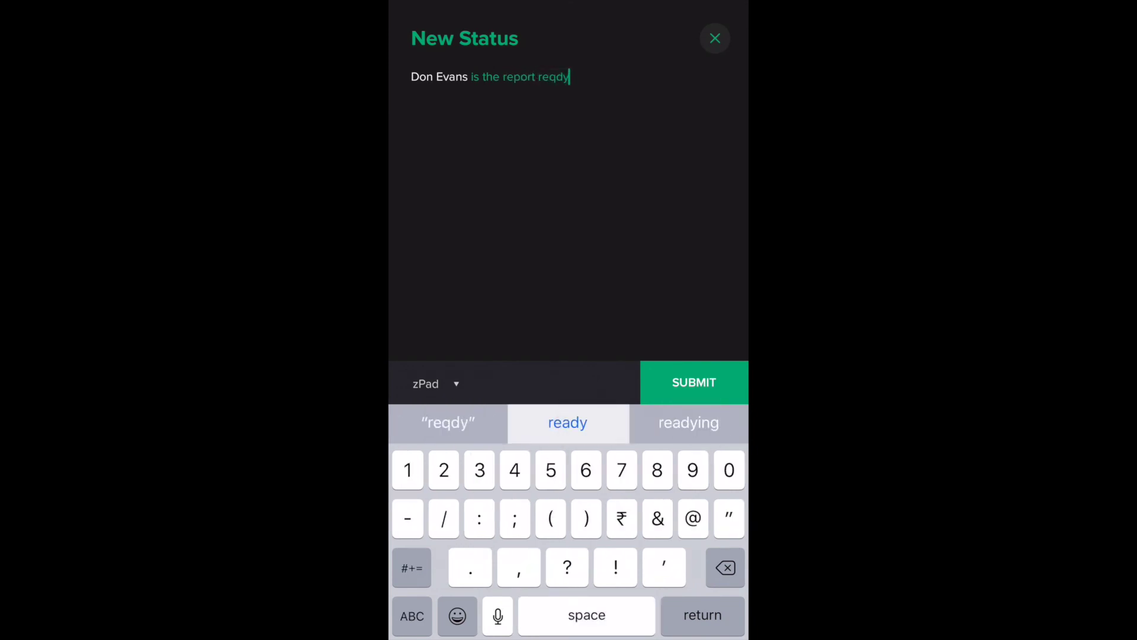
pyautogui.write('?')
pyautogui.click(694, 382)
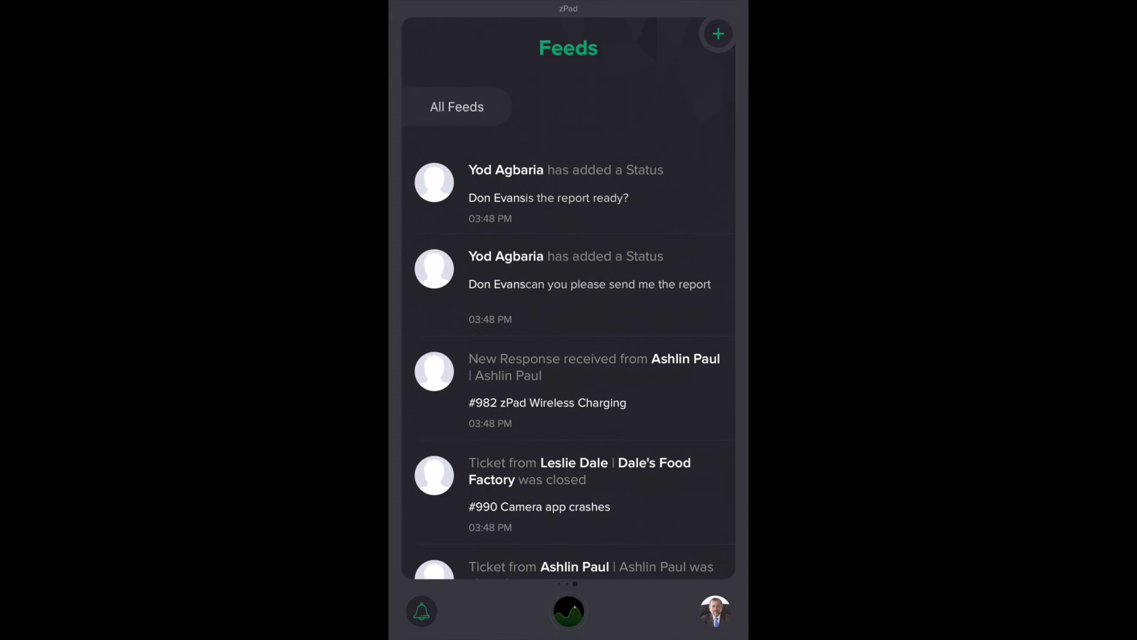
# Step: Return to the Radar bubble menu, browsing page 2 and back to page 1
pyautogui.click(569, 610)
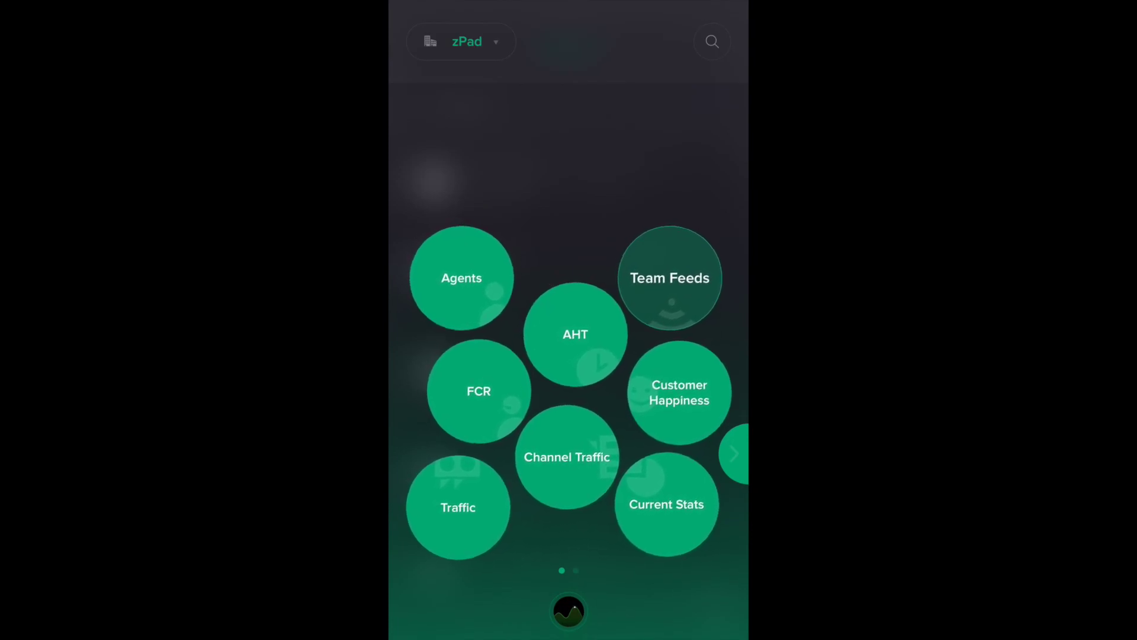
pyautogui.click(734, 454)
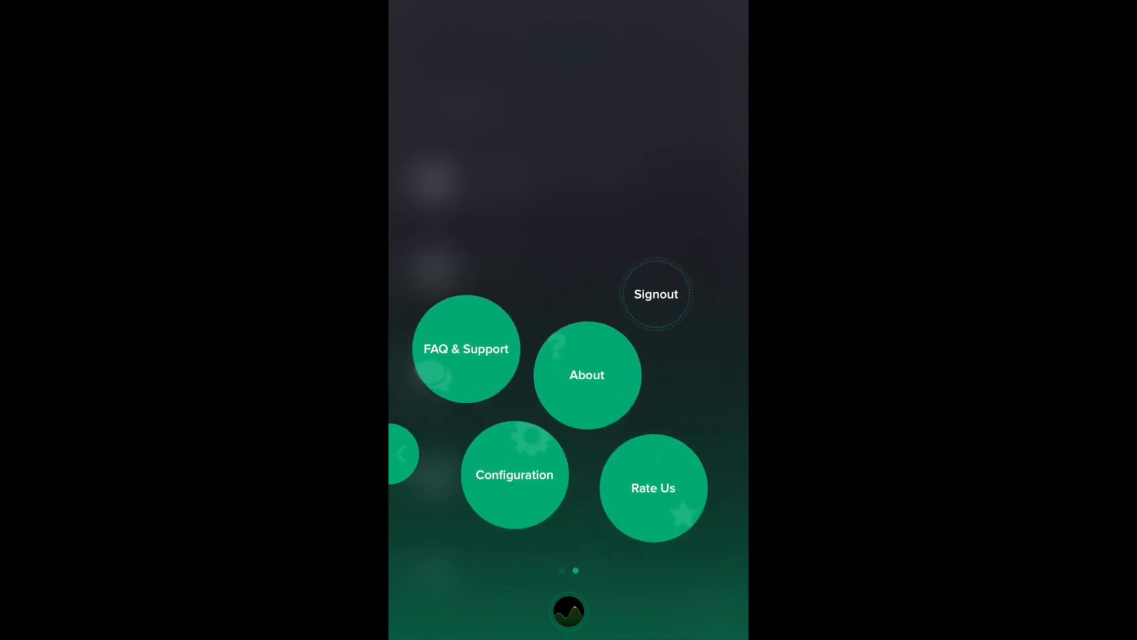
pyautogui.click(403, 454)
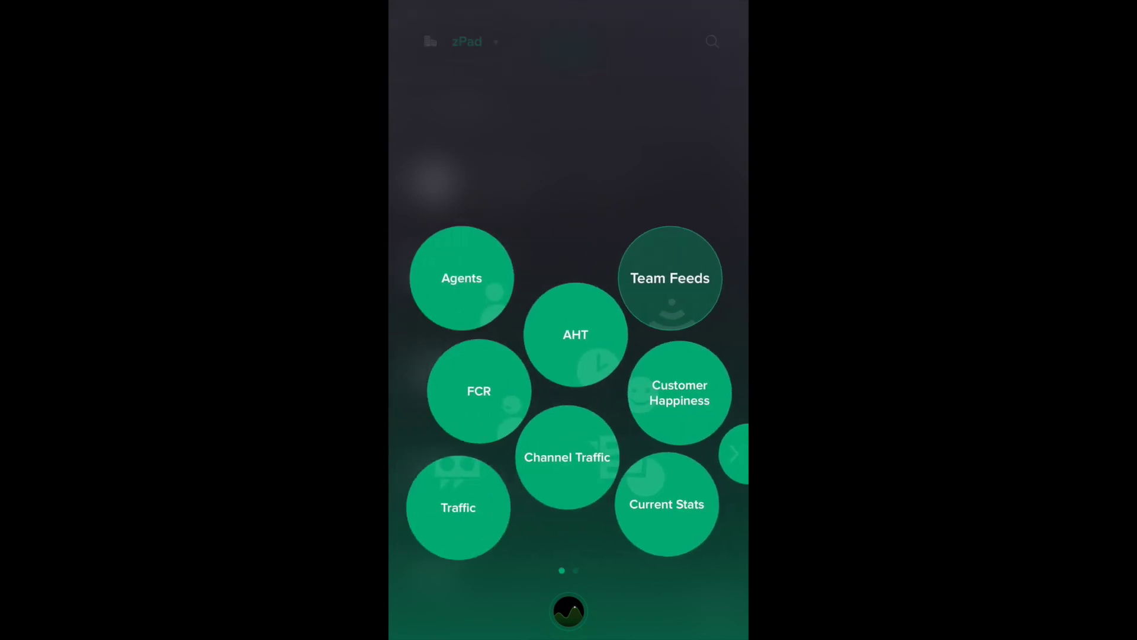